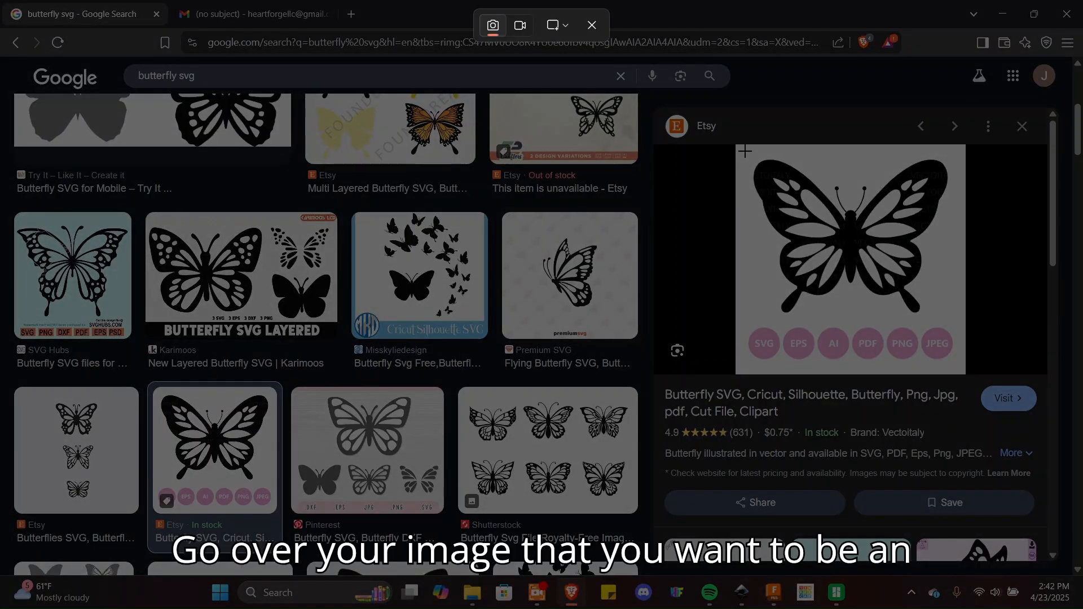
Capture a screen snip of the black butterfly image only, leaving out the file-format badges beneath it
{"action": "left_click_drag", "start_coordinate": [746, 153], "coordinate": [952, 319]}
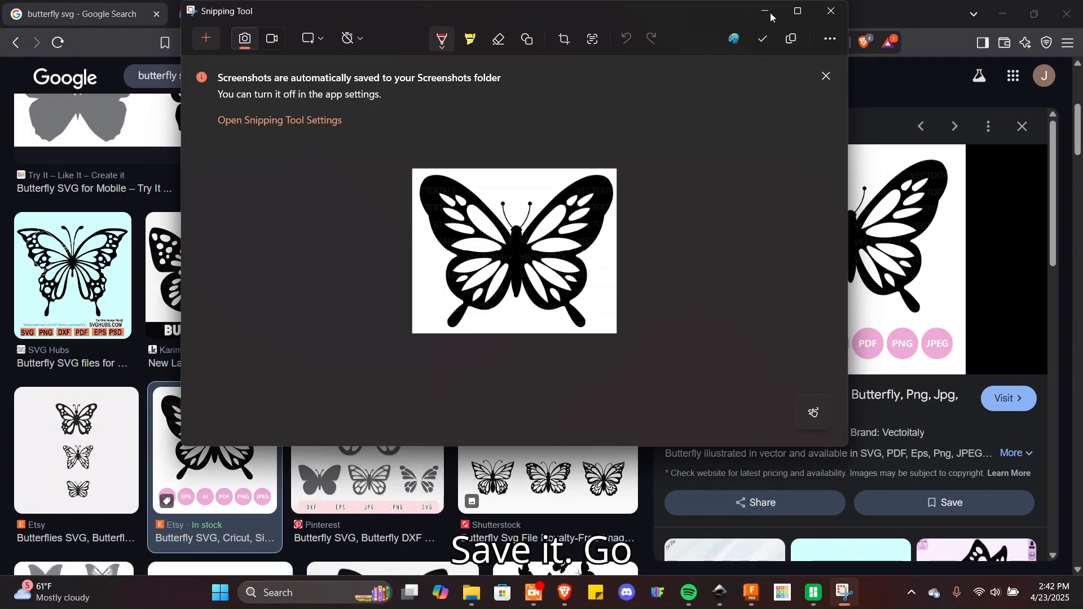
{"action": "left_click", "coordinate": [766, 11]}
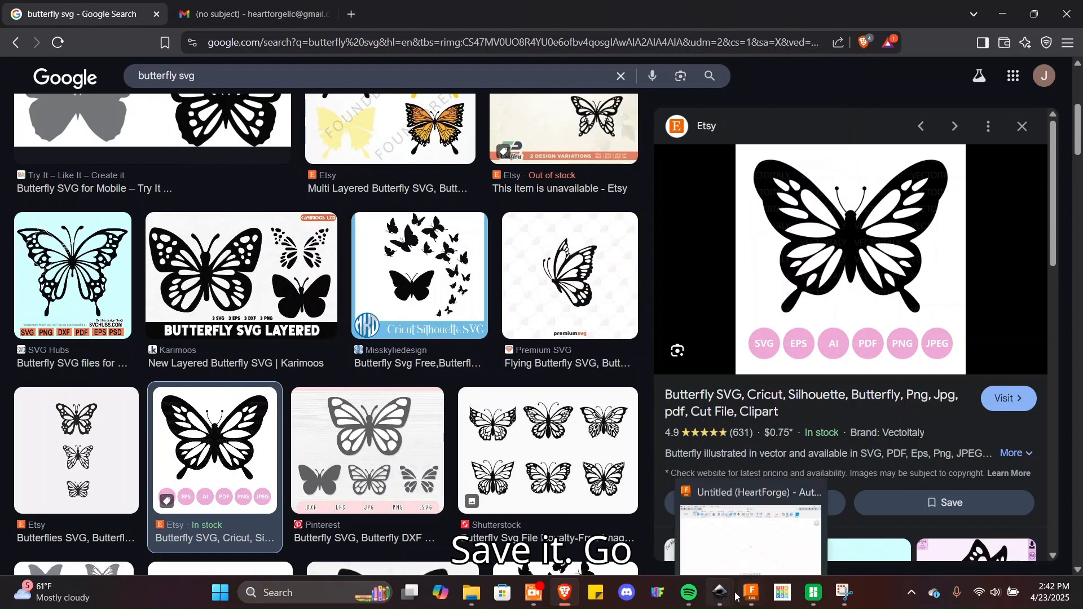
Switch to Inkscape, discarding New document 1 without saving and bringing up New document 2 full screen
{"action": "mouse_move", "coordinate": [721, 594]}
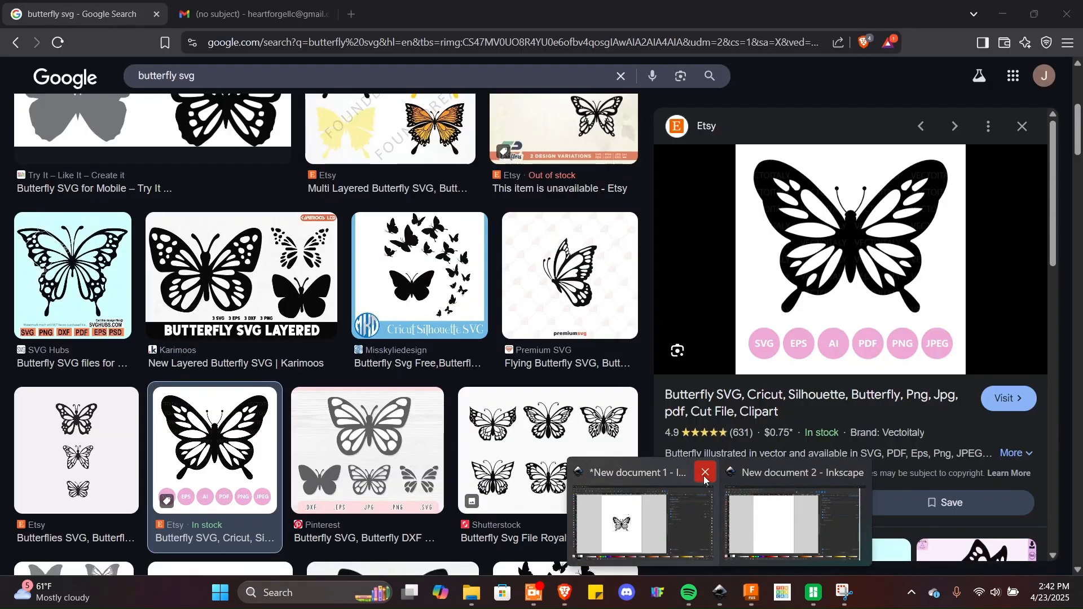
{"action": "left_click", "coordinate": [705, 476]}
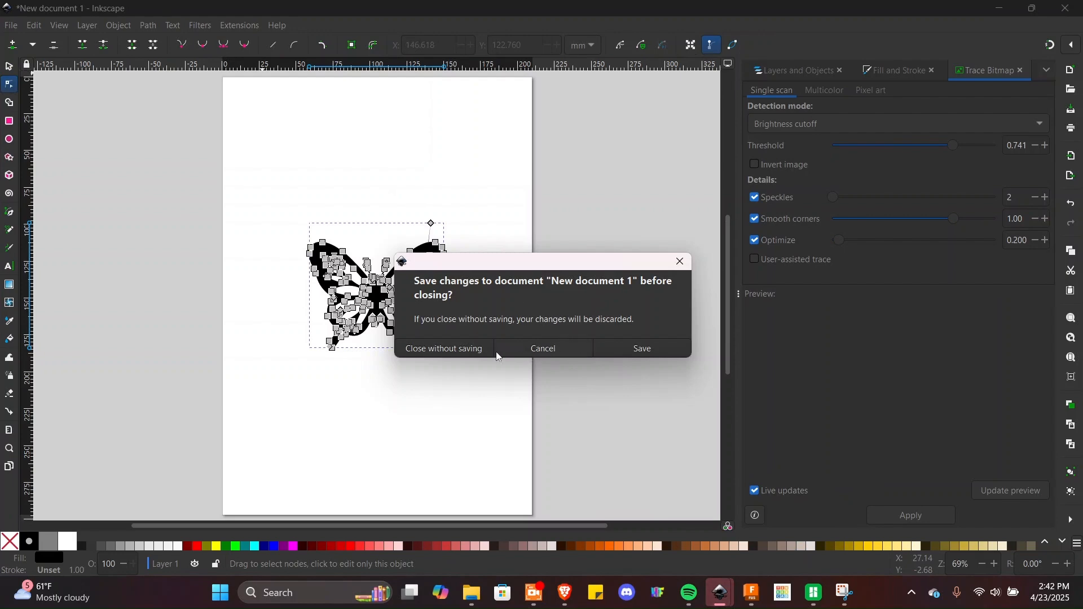
{"action": "left_click", "coordinate": [473, 349]}
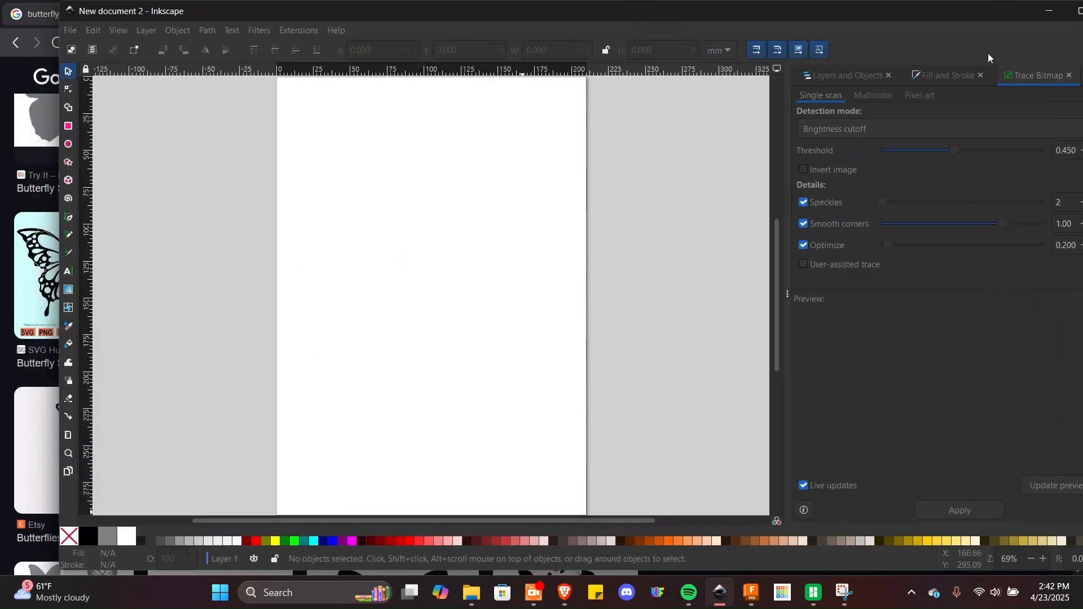
{"action": "left_click", "coordinate": [1079, 10]}
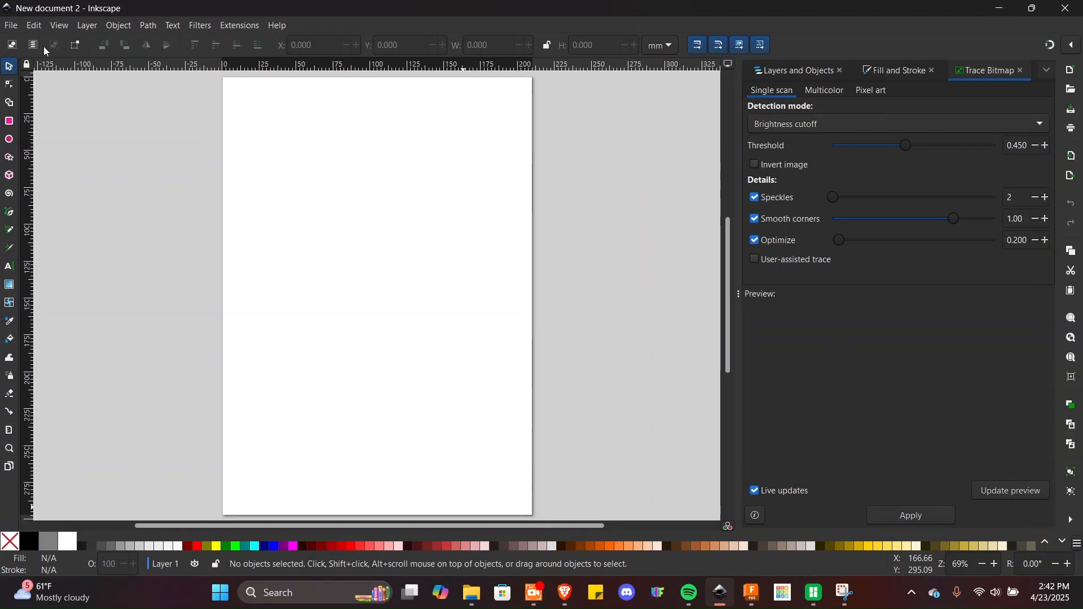
{"action": "left_click", "coordinate": [12, 27]}
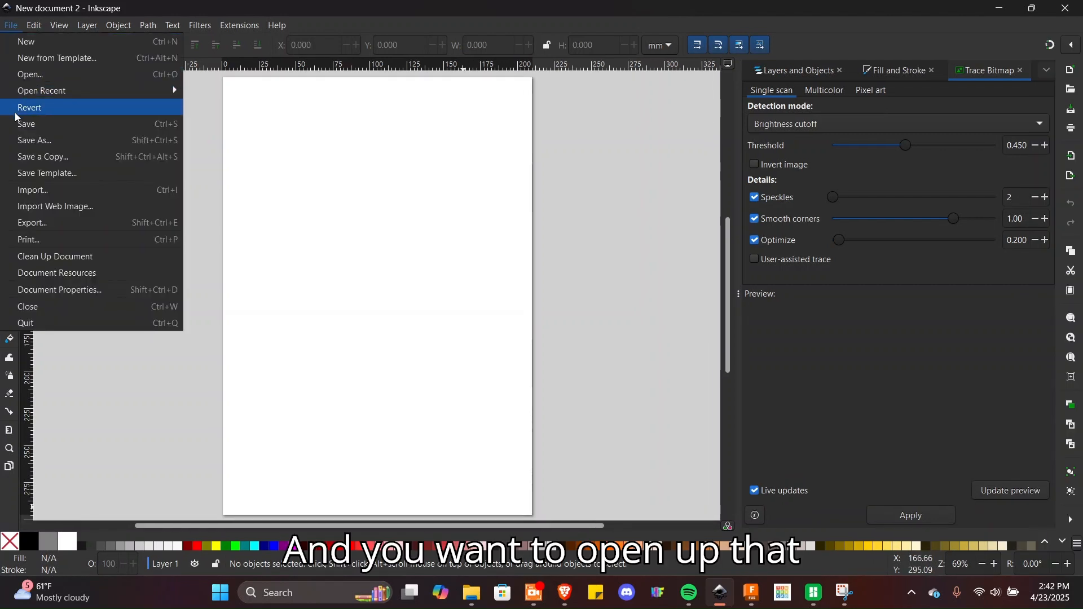
{"action": "left_click", "coordinate": [21, 74]}
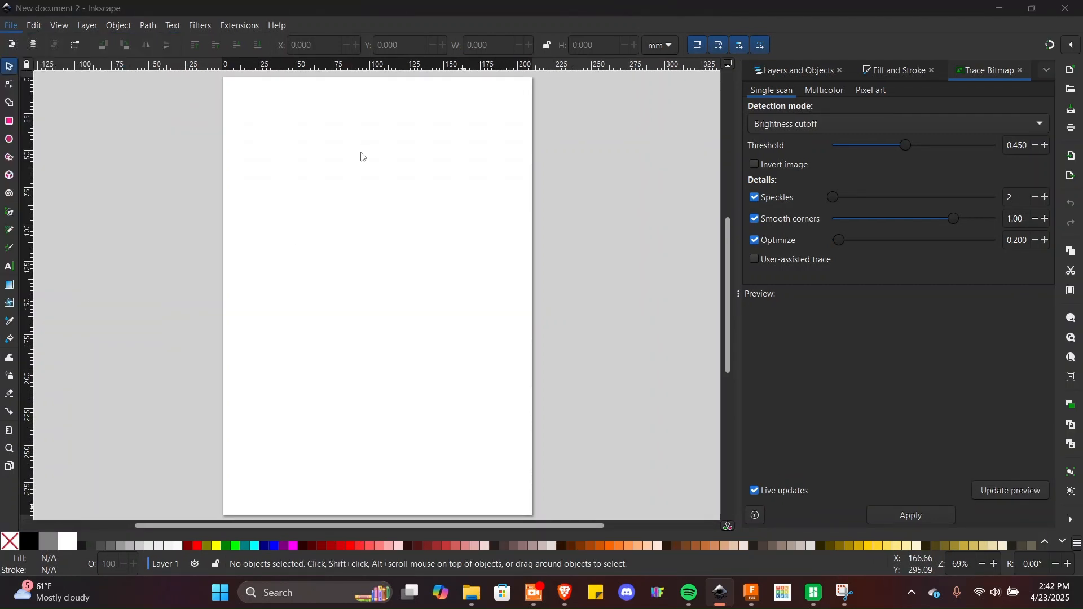
{"action": "scroll", "coordinate": [124, 130], "scroll_direction": "down", "scroll_amount": 15}
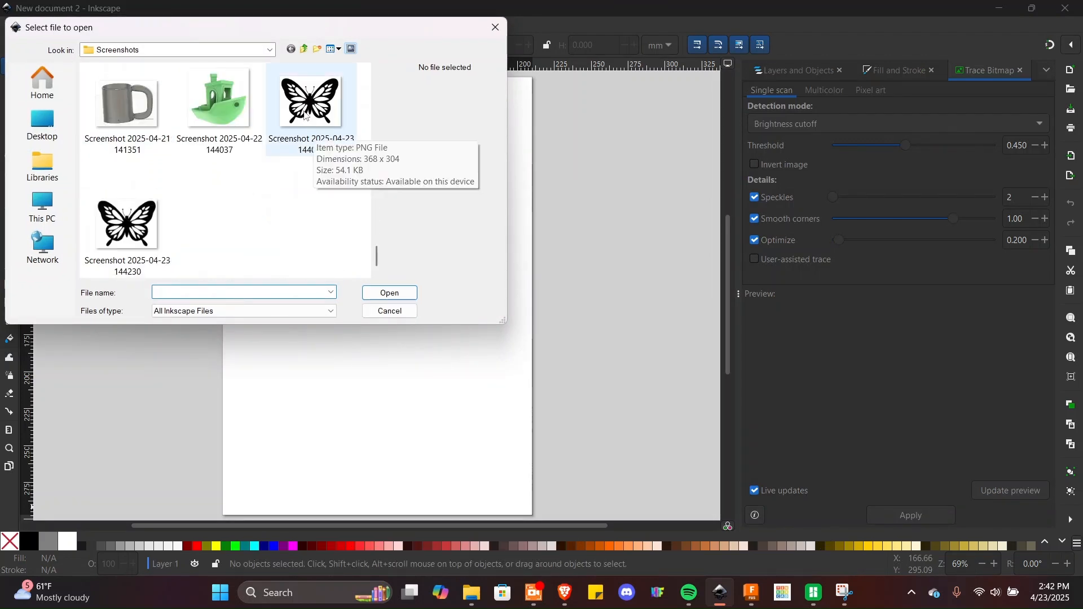
{"action": "left_click", "coordinate": [309, 110]}
{"action": "left_click", "coordinate": [127, 226]}
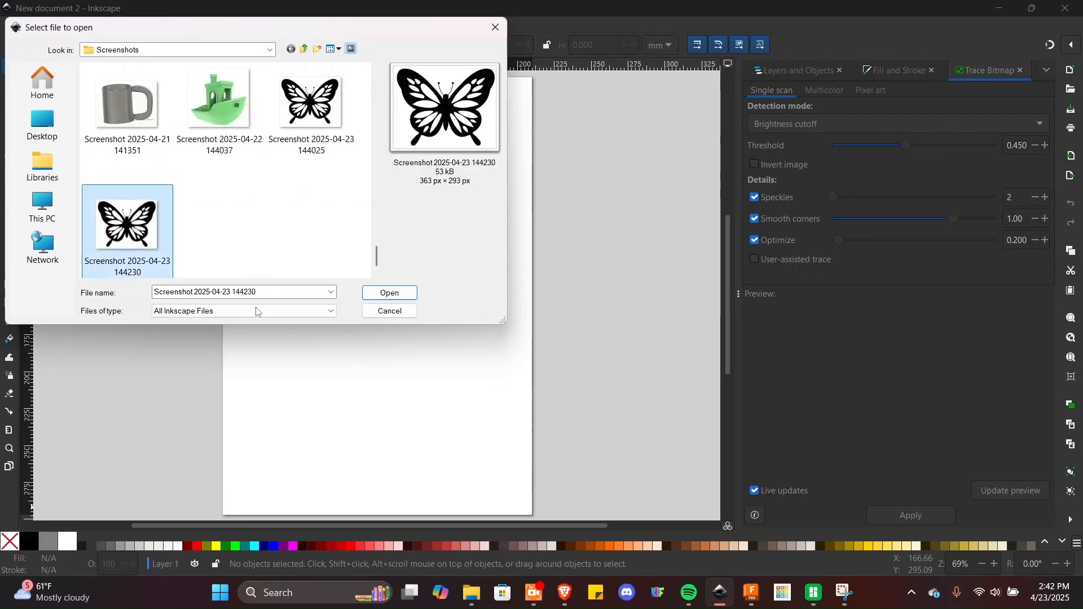
{"action": "left_click", "coordinate": [390, 293]}
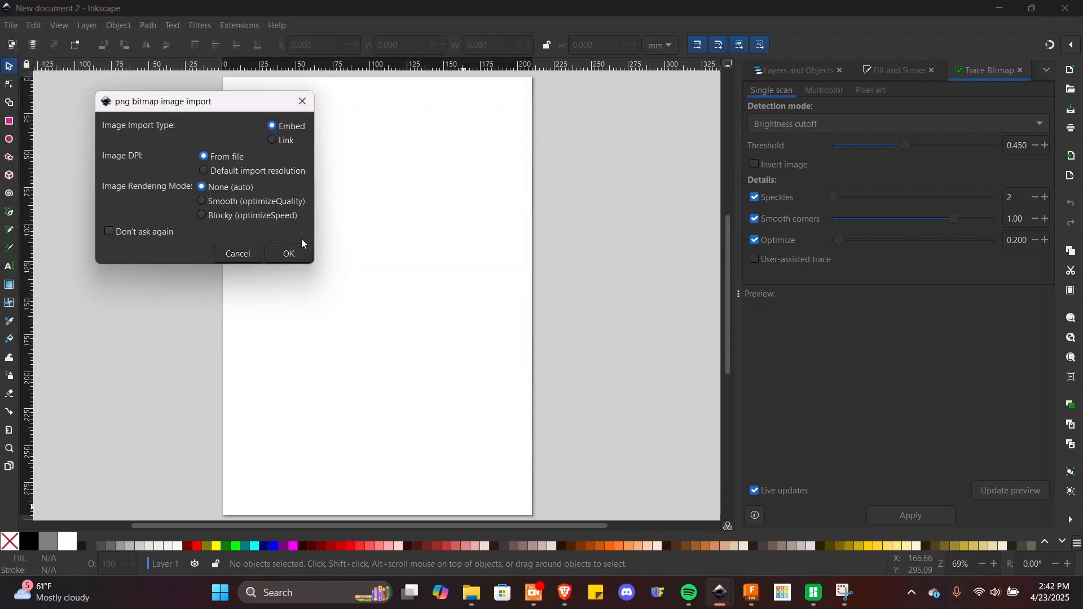
{"action": "left_click", "coordinate": [288, 254]}
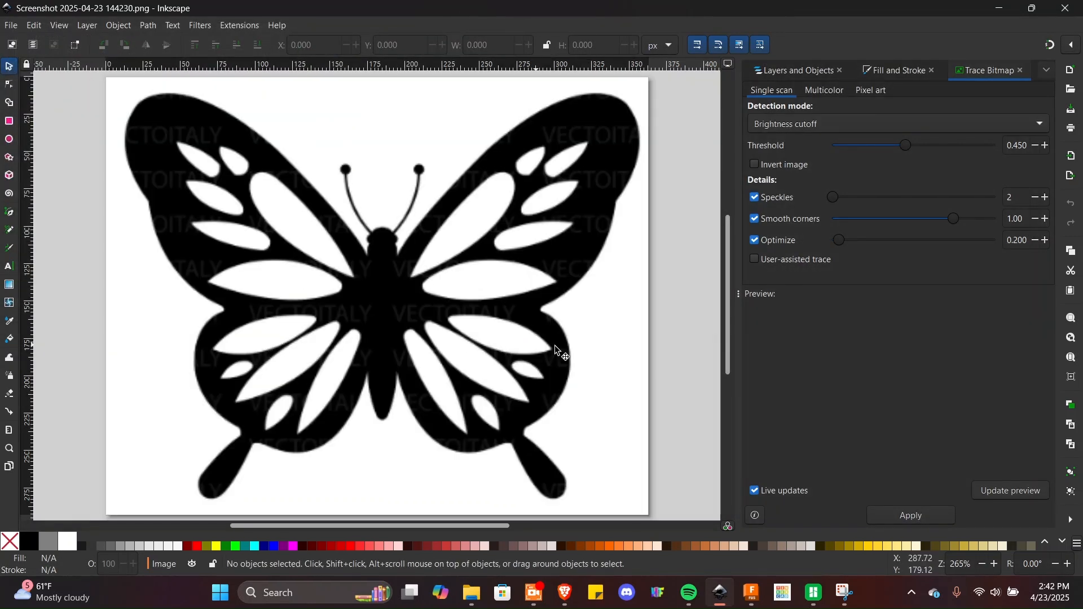
Trace the butterfly image into a vector path using Trace Bitmap with the single-scan Brightness cutoff
{"action": "left_click", "coordinate": [574, 264]}
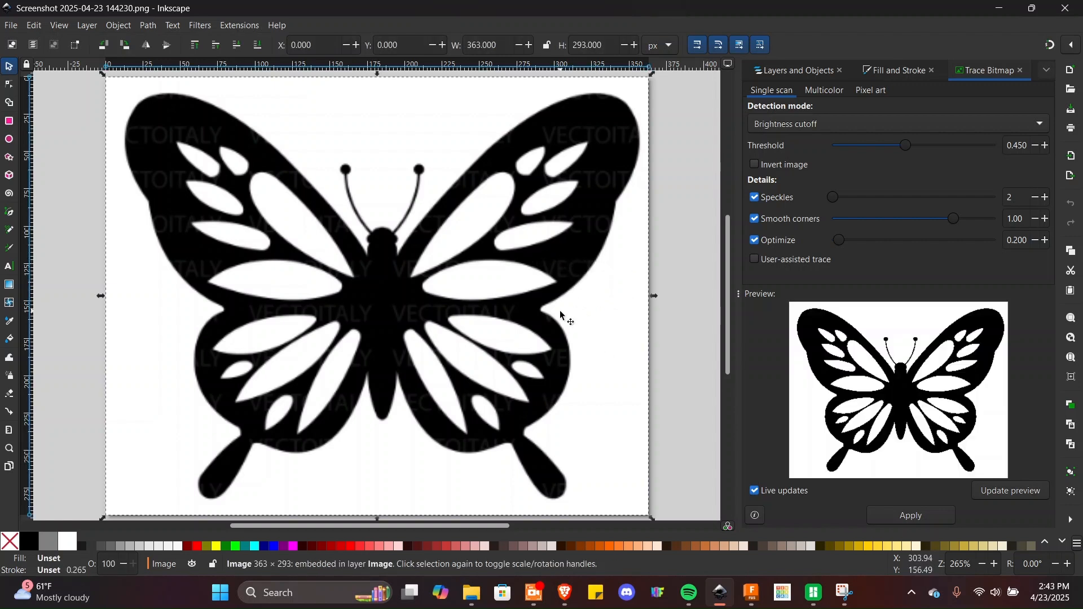
{"action": "right_click", "coordinate": [587, 247]}
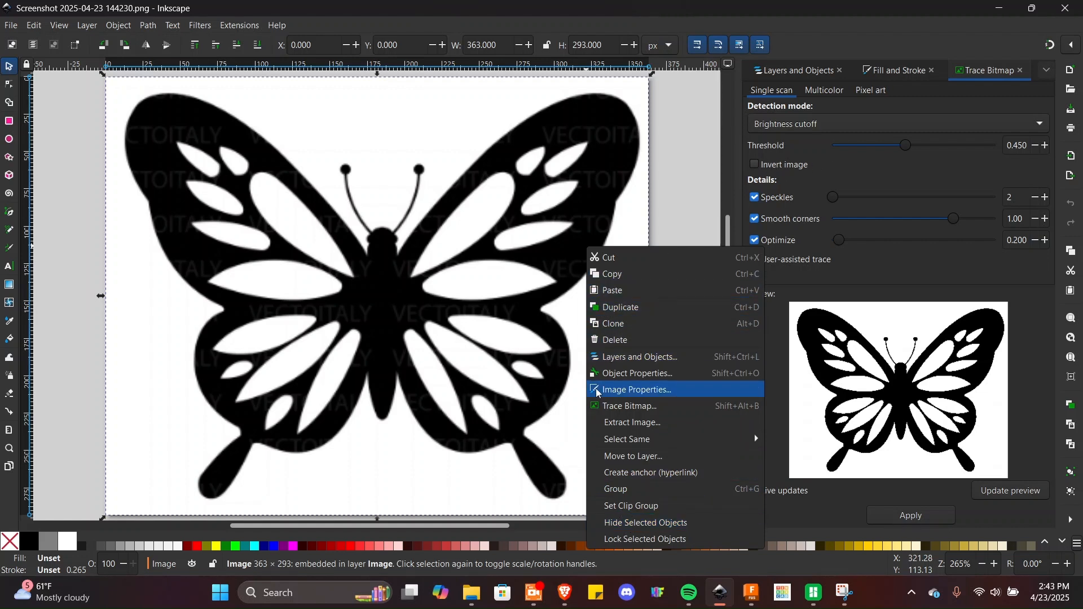
{"action": "left_click", "coordinate": [612, 406]}
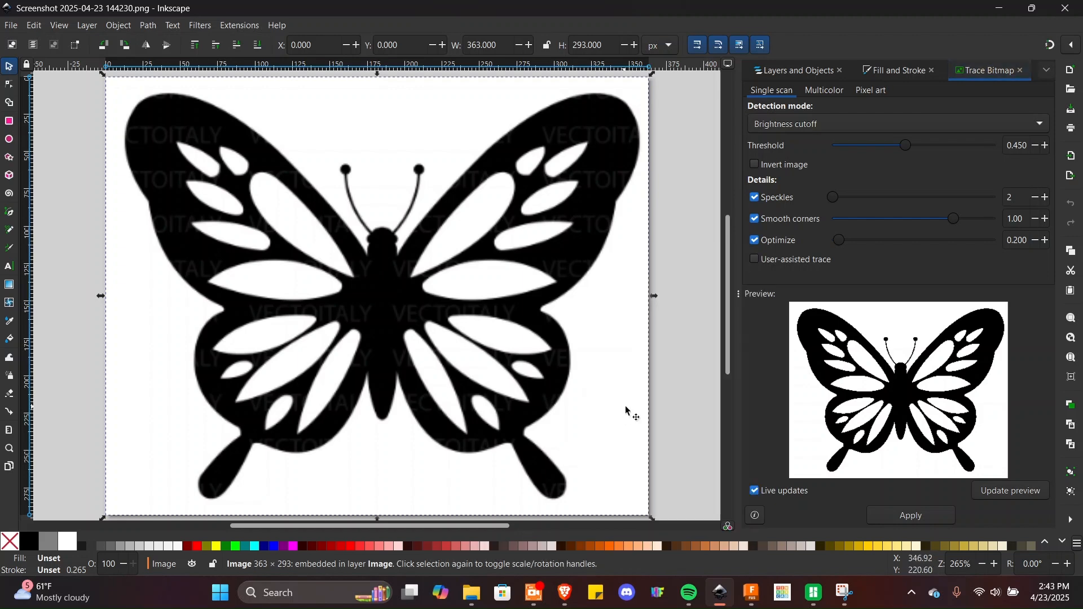
{"action": "mouse_move", "coordinate": [576, 274]}
{"action": "left_mouse_down"}
{"action": "mouse_move", "coordinate": [730, 215]}
{"action": "mouse_move", "coordinate": [735, 185]}
{"action": "mouse_move", "coordinate": [425, 273]}
{"action": "mouse_move", "coordinate": [341, 262]}
{"action": "mouse_move", "coordinate": [125, 269]}
{"action": "mouse_move", "coordinate": [546, 273]}
{"action": "mouse_move", "coordinate": [569, 262]}
{"action": "left_mouse_up"}
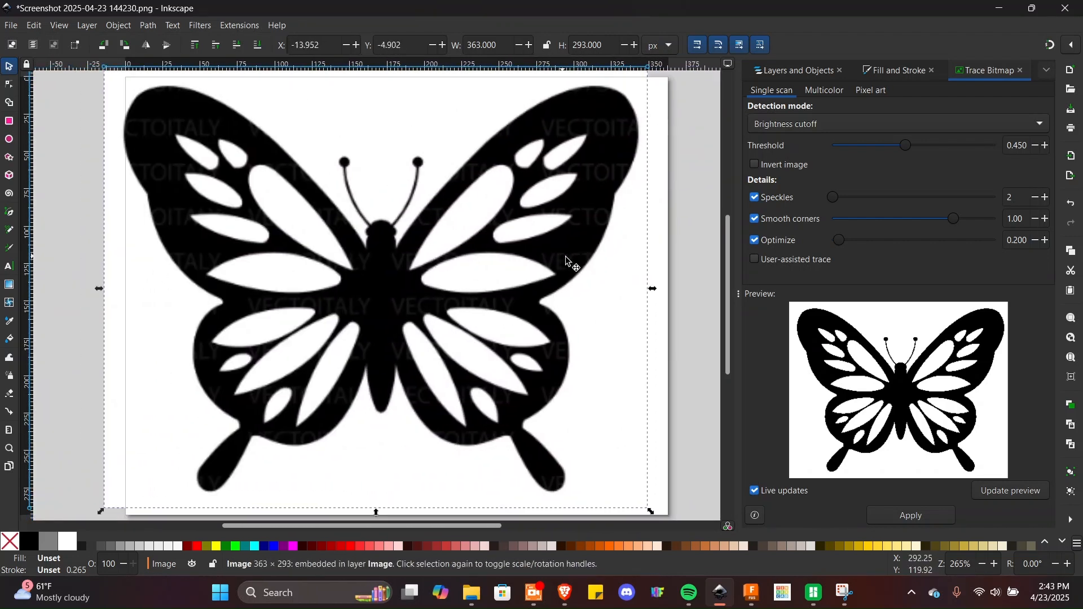
{"action": "left_click", "coordinate": [938, 518]}
Move the traced butterfly path sideways off the original bitmap, to about X 105, Y -4.5 px
{"action": "mouse_move", "coordinate": [411, 296]}
{"action": "left_mouse_down"}
{"action": "mouse_move", "coordinate": [620, 294]}
{"action": "mouse_move", "coordinate": [607, 299]}
{"action": "mouse_move", "coordinate": [705, 309]}
{"action": "mouse_move", "coordinate": [684, 293]}
{"action": "mouse_move", "coordinate": [619, 289]}
{"action": "left_mouse_up"}
{"action": "left_click_drag", "start_coordinate": [741, 295], "coordinate": [918, 317]}
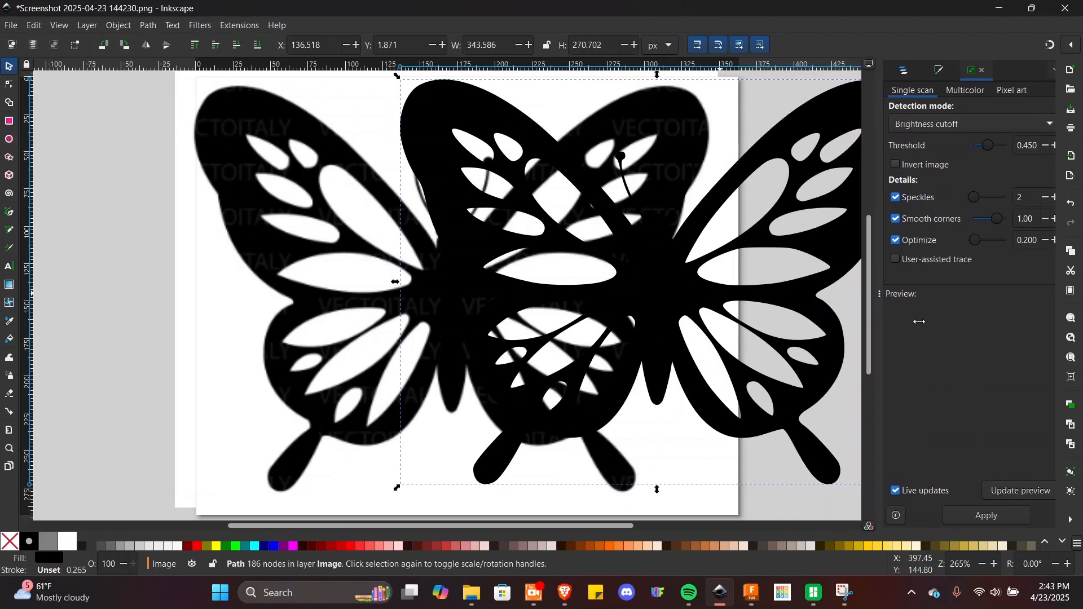
{"action": "mouse_move", "coordinate": [683, 315]}
{"action": "left_mouse_down"}
{"action": "mouse_move", "coordinate": [564, 375]}
{"action": "mouse_move", "coordinate": [658, 355]}
{"action": "mouse_move", "coordinate": [619, 283]}
{"action": "mouse_move", "coordinate": [644, 276]}
{"action": "mouse_move", "coordinate": [640, 295]}
{"action": "mouse_move", "coordinate": [624, 295]}
{"action": "mouse_move", "coordinate": [639, 301]}
{"action": "left_mouse_up"}
Save the traced drawing as an Inkscape SVG named BUTTERFLY in the SVGs folder under Documents
{"action": "left_click", "coordinate": [18, 28]}
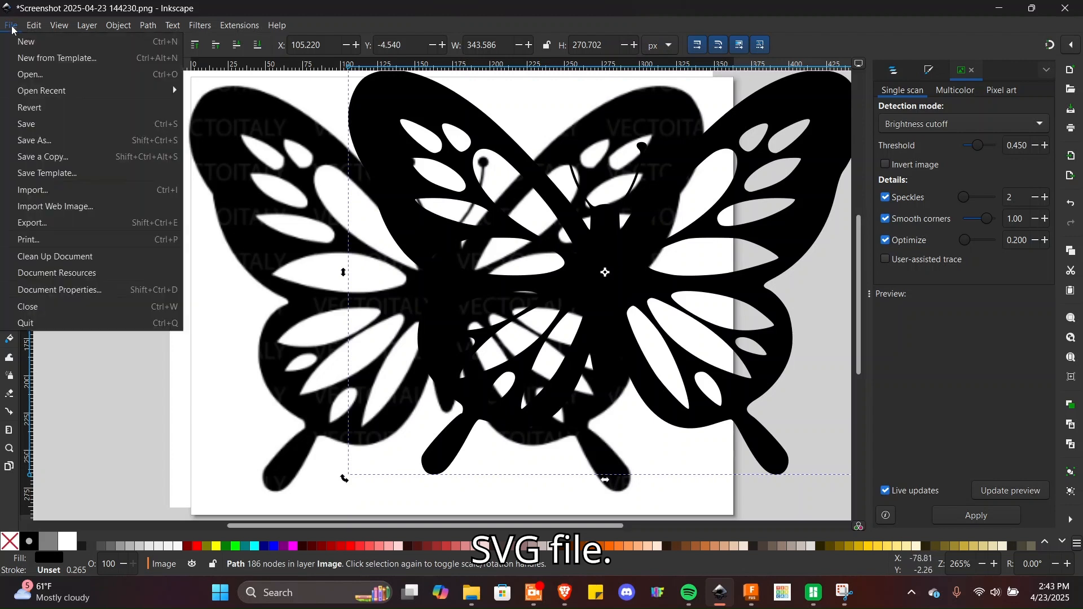
{"action": "left_click", "coordinate": [35, 146]}
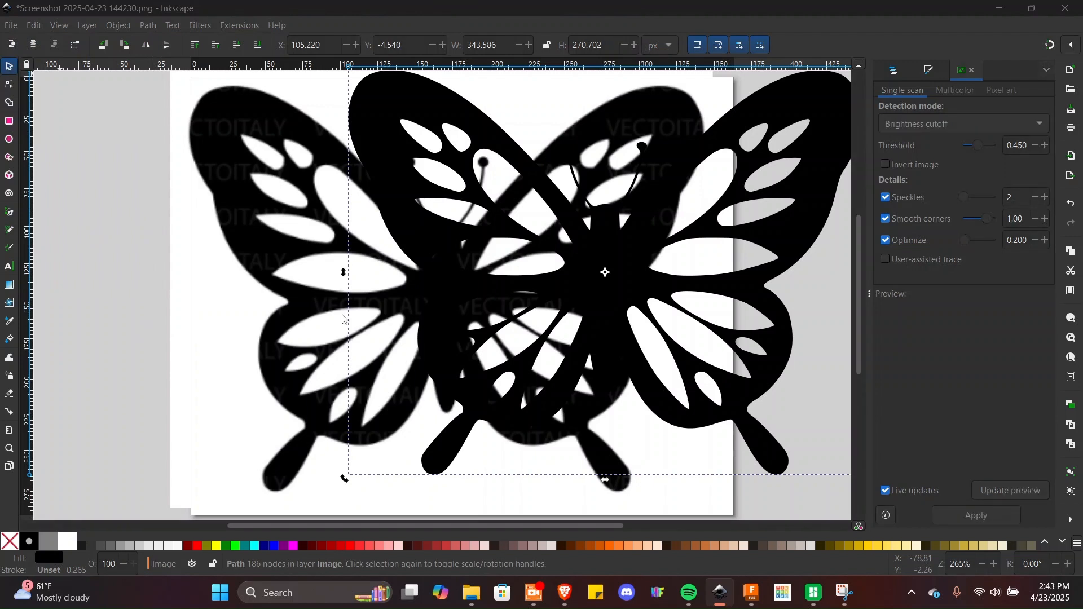
{"action": "left_click", "coordinate": [57, 169]}
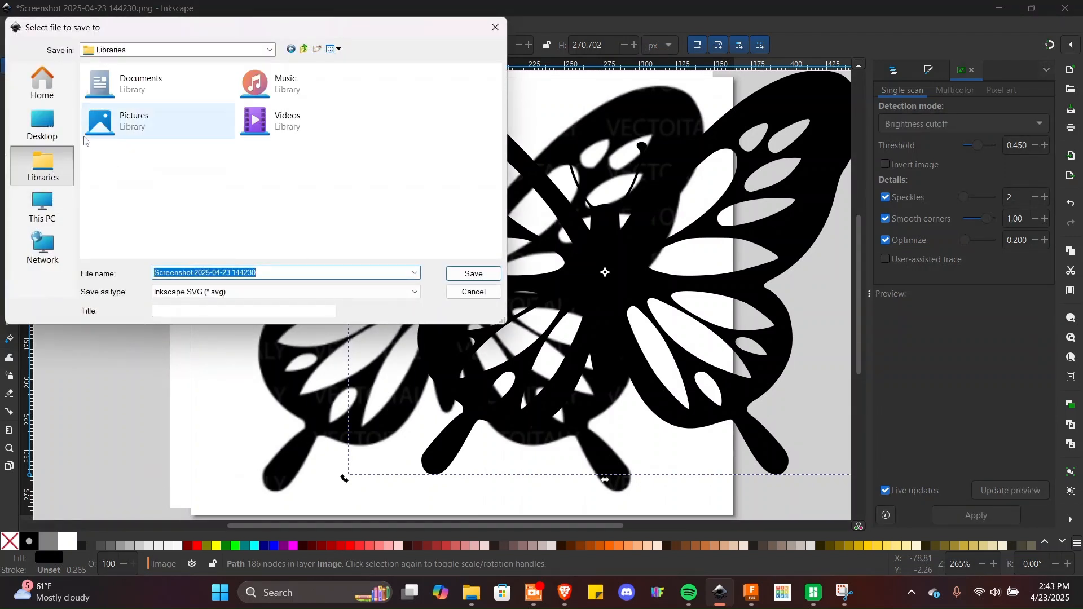
{"action": "left_click", "coordinate": [112, 91]}
{"action": "double_click", "coordinate": [112, 93]}
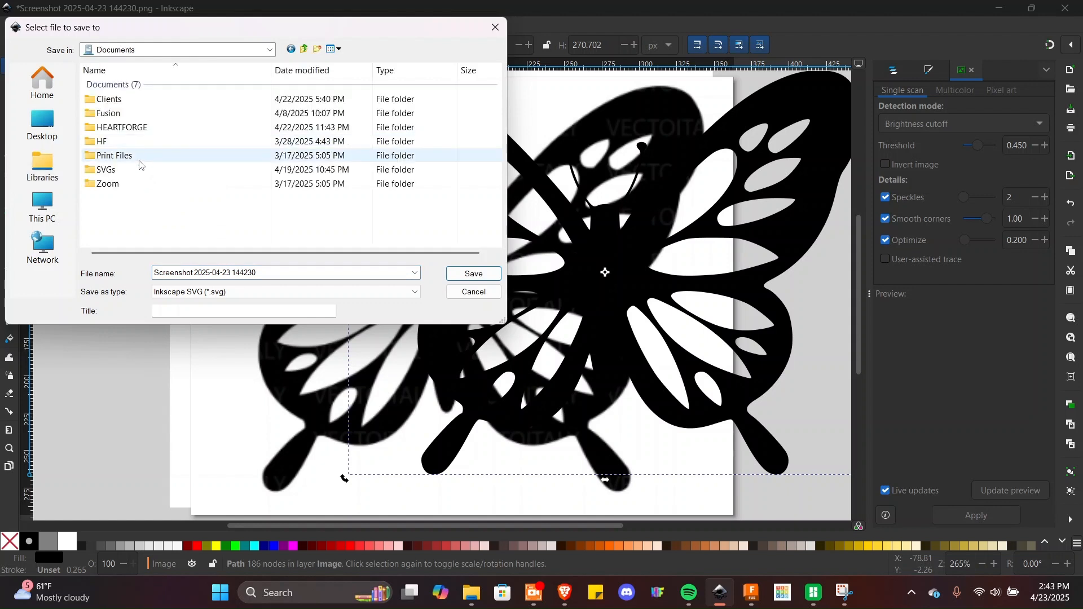
{"action": "double_click", "coordinate": [99, 172]}
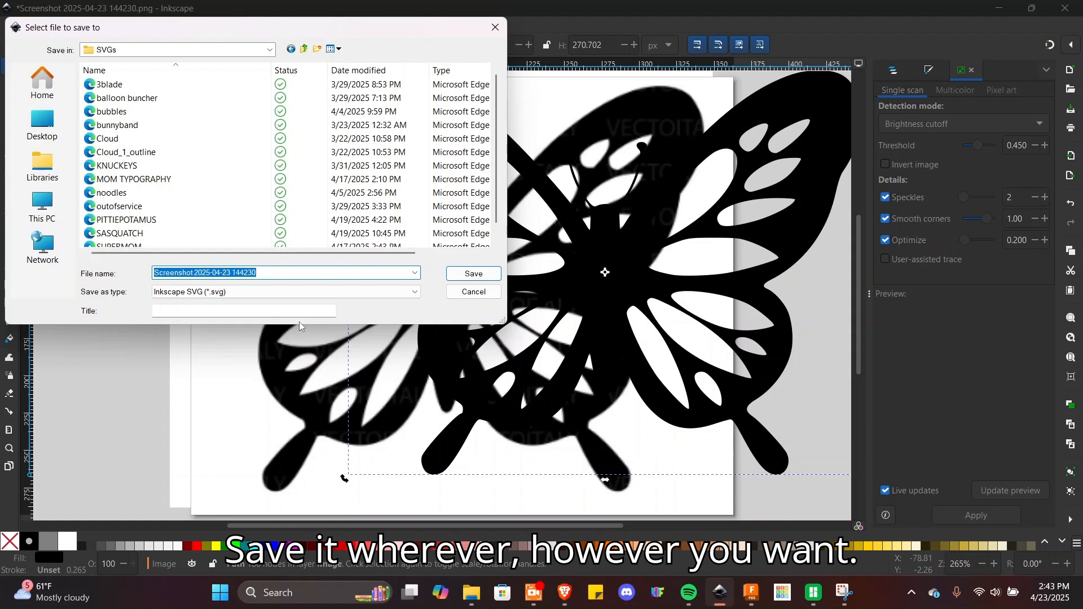
{"action": "type", "text": "svg"}
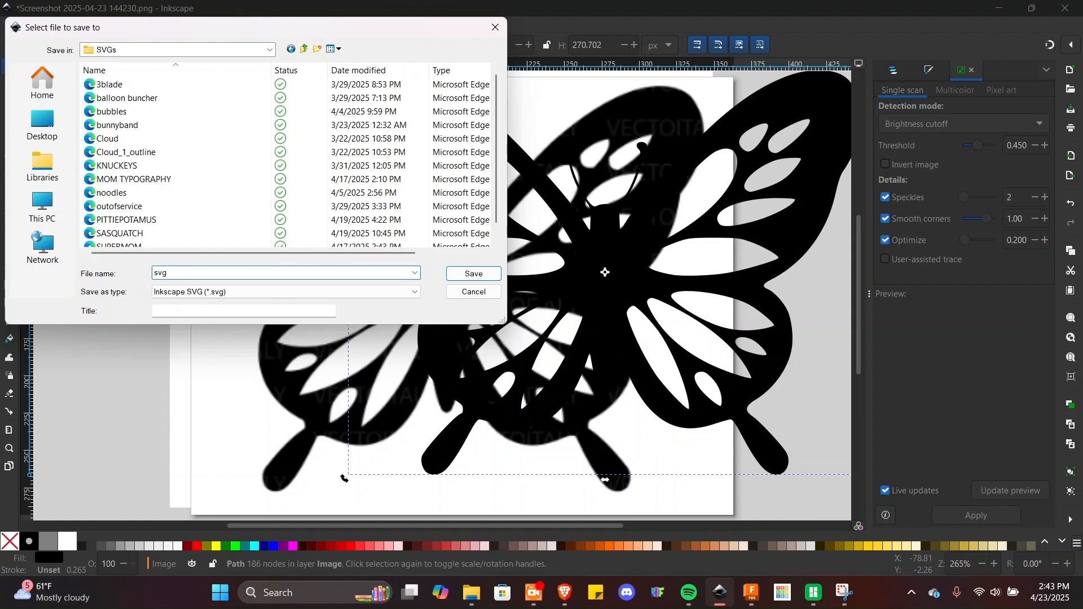
{"action": "key", "text": "BackSpace"}
{"action": "key", "text": "BackSpace"}
{"action": "type", "text": "BUTTERFLY"}
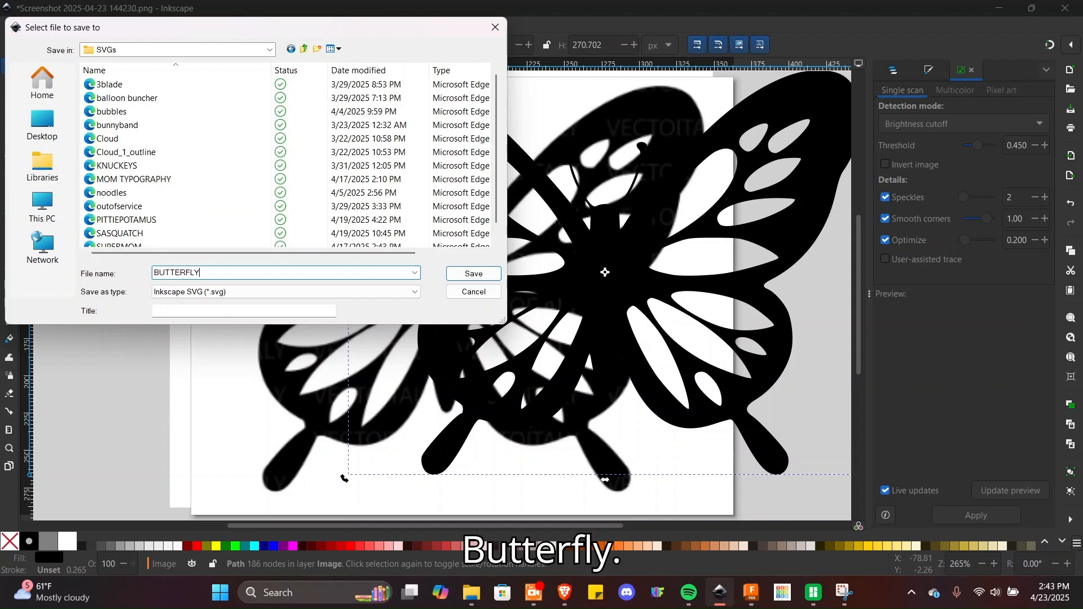
{"action": "left_click", "coordinate": [473, 274]}
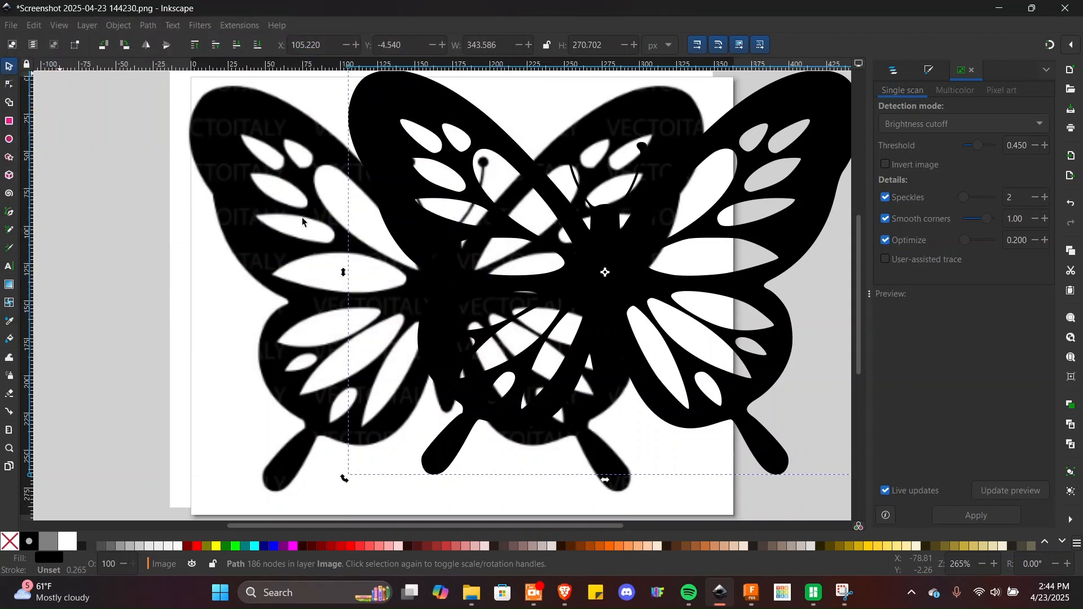
Switch to Autodesk Fusion and start a new sketch on the horizontal ground plane
{"action": "left_click", "coordinate": [754, 594]}
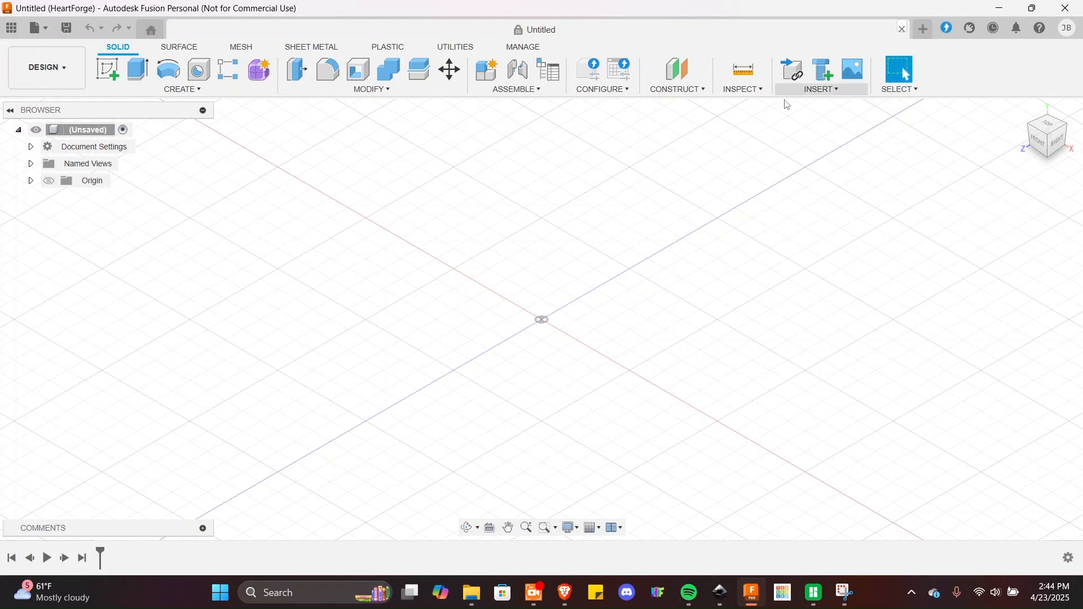
{"action": "left_click", "coordinate": [813, 89]}
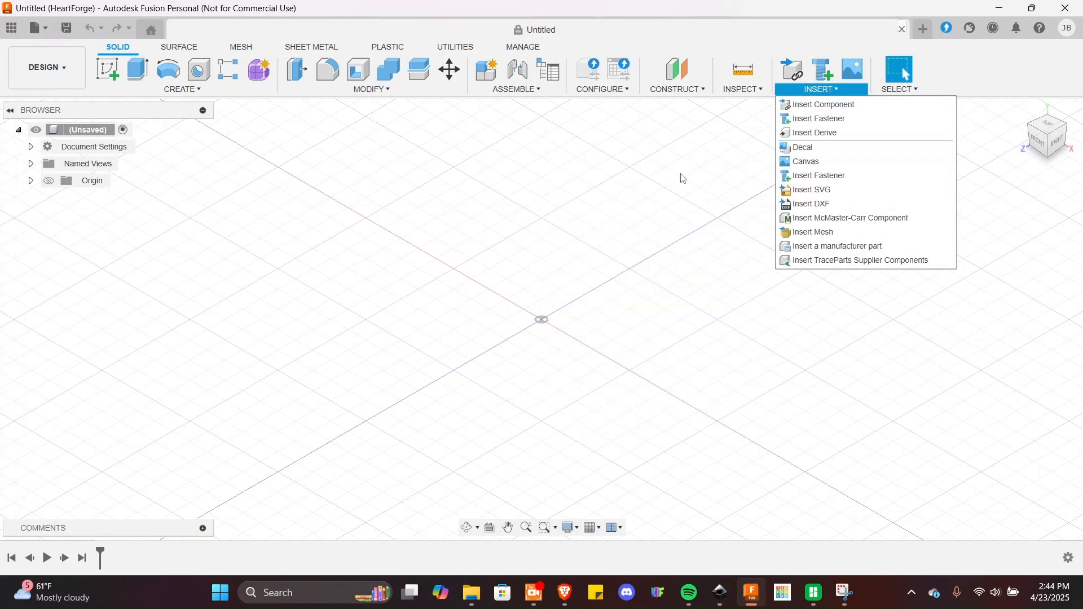
{"action": "left_click", "coordinate": [738, 184]}
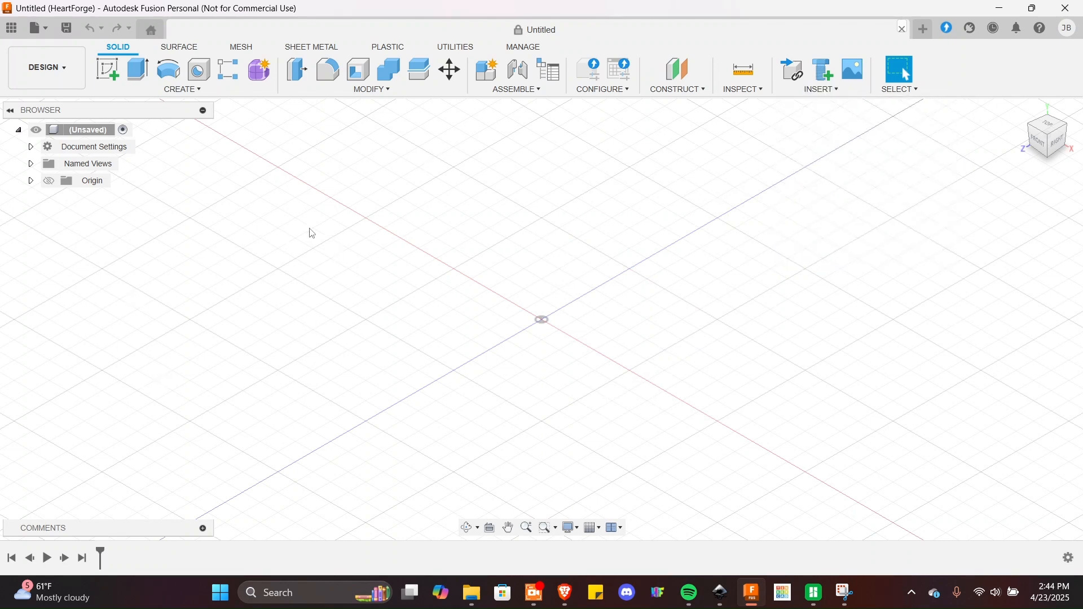
{"action": "left_click", "coordinate": [107, 68]}
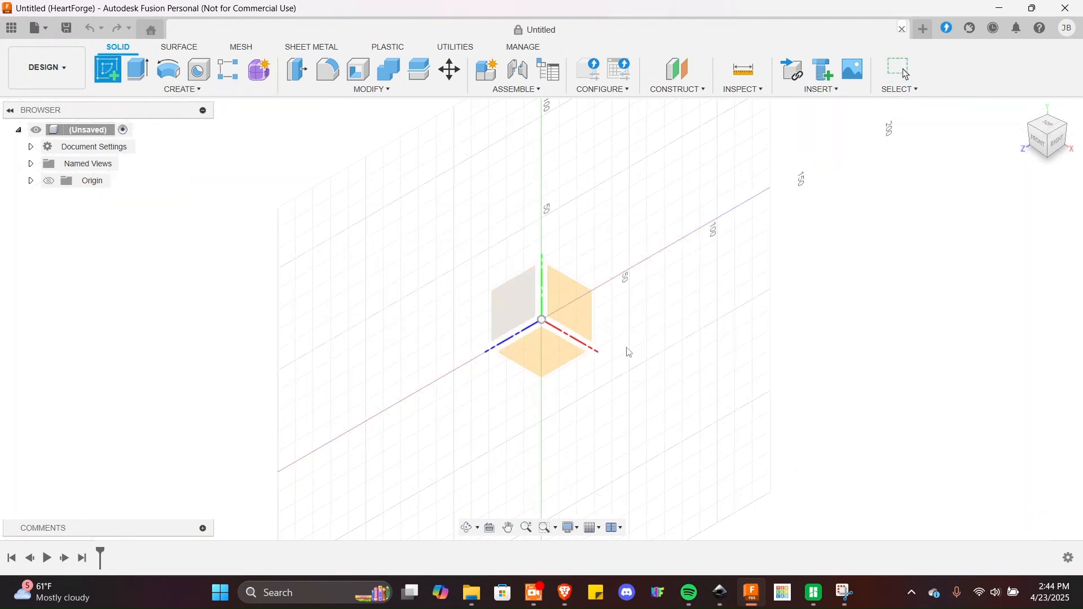
{"action": "left_click", "coordinate": [550, 359]}
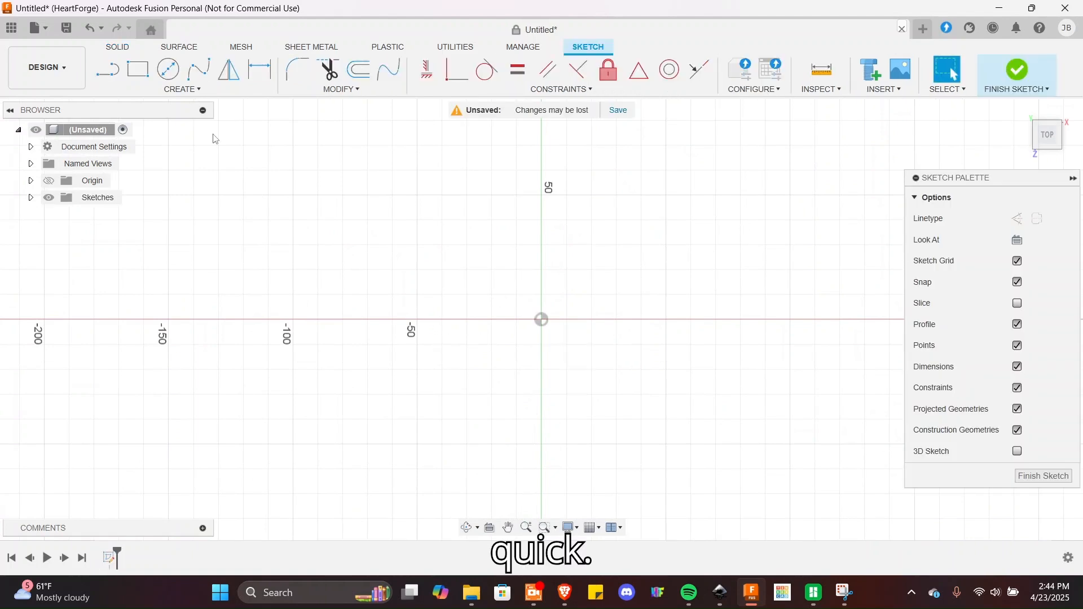
Draw a 240 x 240 mm construction rectangle centred on the origin for the build plate and finish the sketch
{"action": "left_click", "coordinate": [139, 71]}
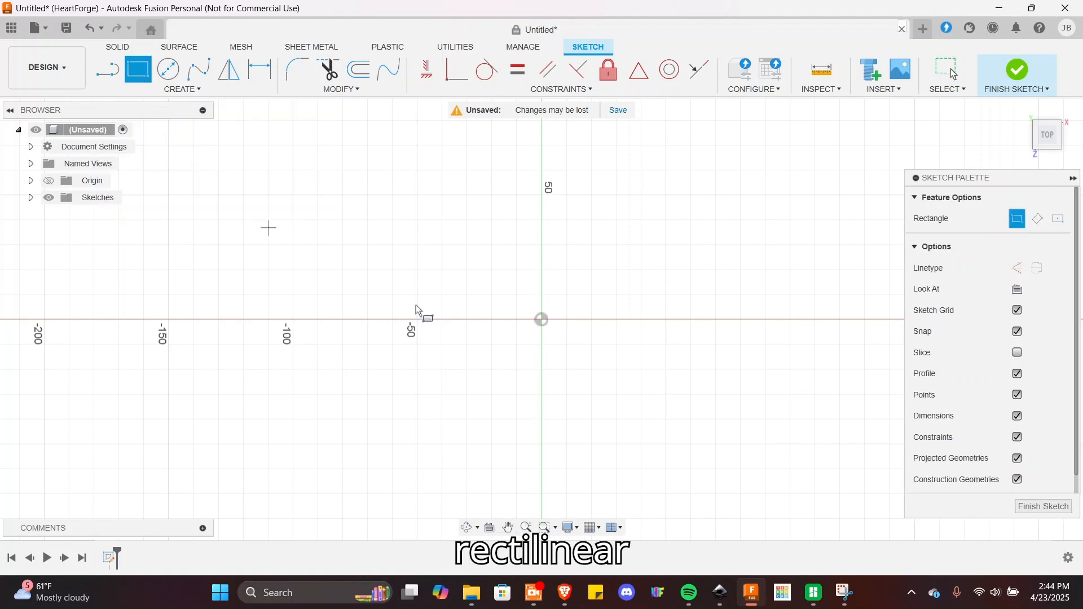
{"action": "left_click", "coordinate": [1060, 222]}
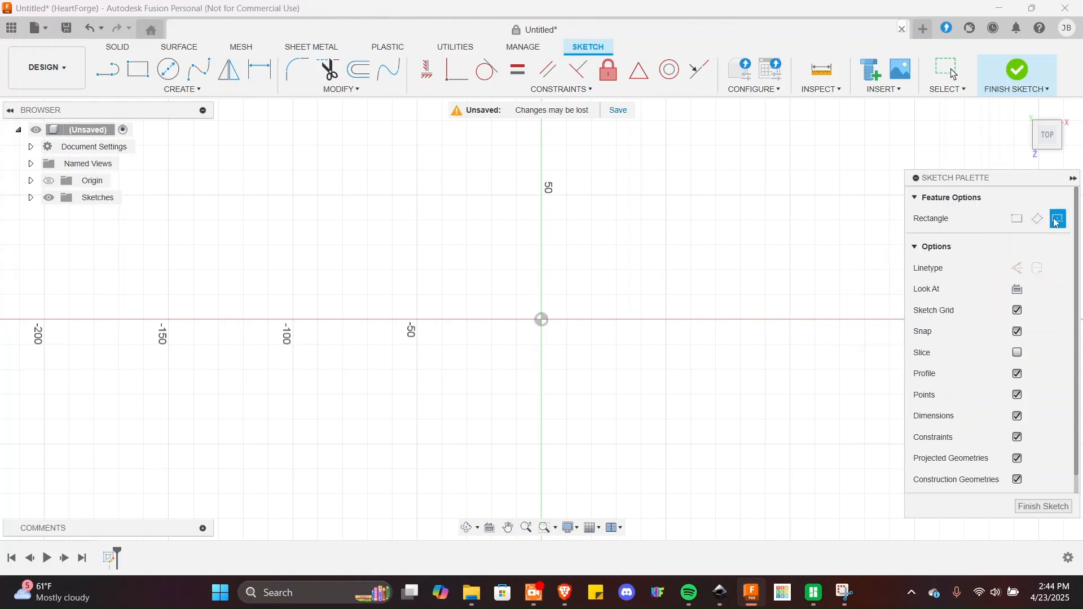
{"action": "left_click", "coordinate": [1018, 267]}
{"action": "left_click", "coordinate": [541, 320]}
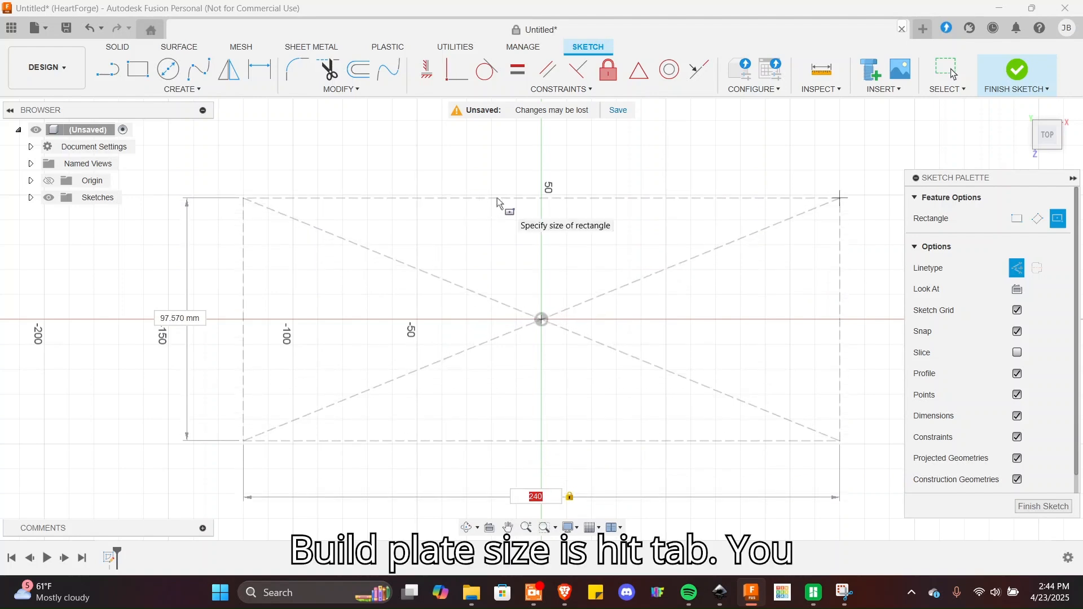
{"action": "key", "text": "Tab"}
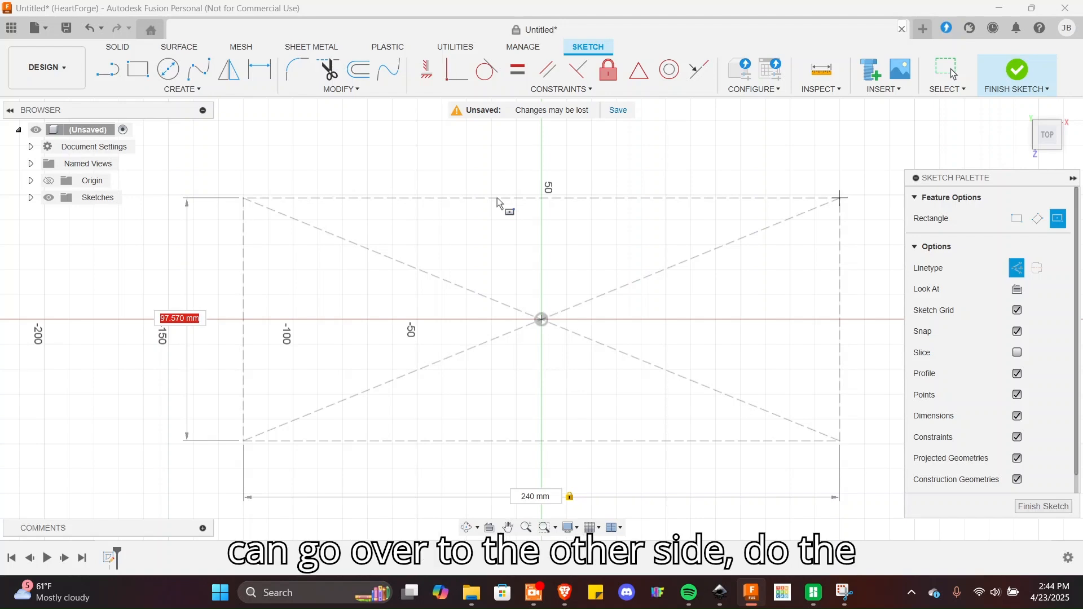
{"action": "type", "text": "240"}
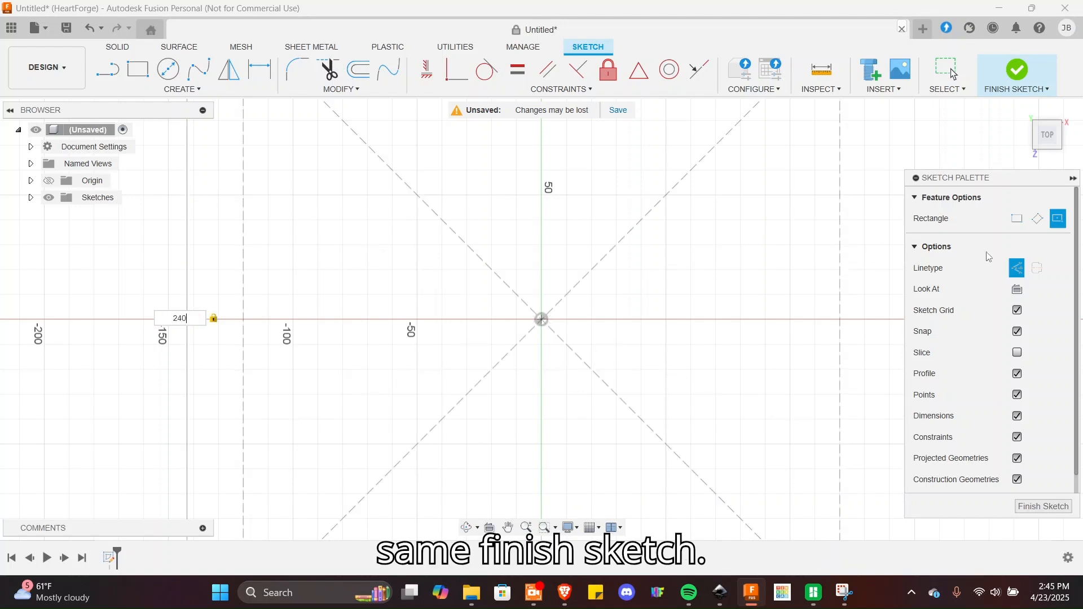
{"action": "left_click", "coordinate": [1043, 506]}
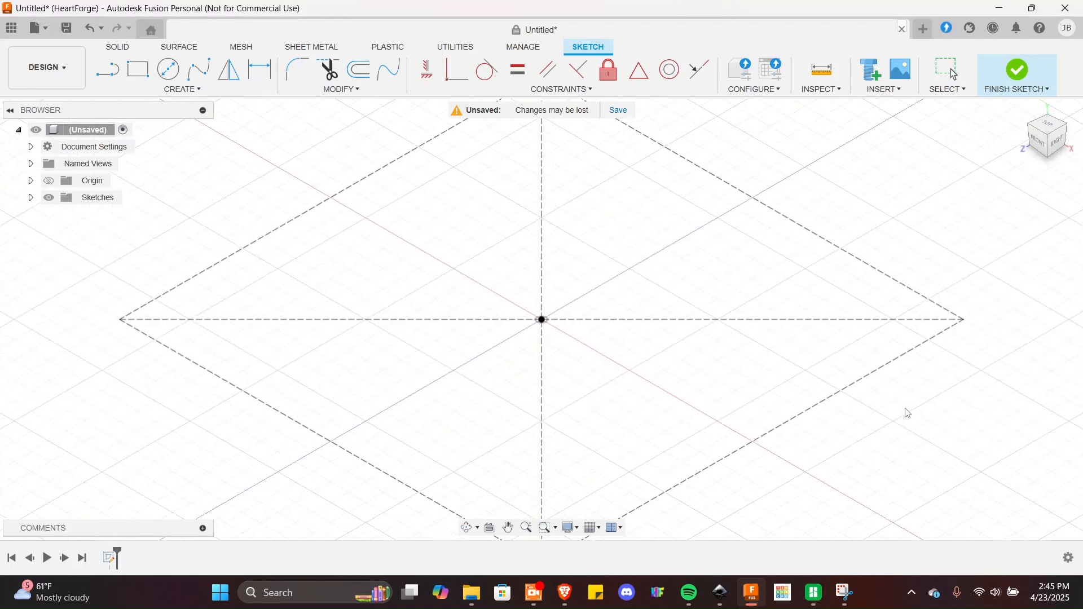
Start inserting an SVG and load the BUTTERFLY file from the computer's SVGs folder under Documents
{"action": "left_click", "coordinate": [1052, 127]}
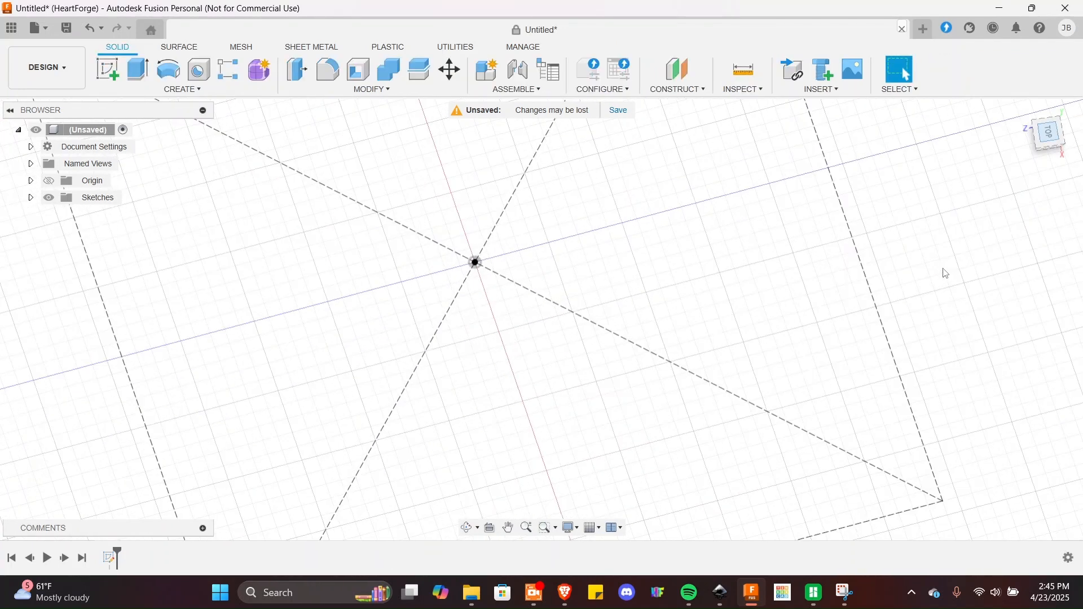
{"action": "scroll", "coordinate": [740, 314], "scroll_direction": "down", "scroll_amount": 4}
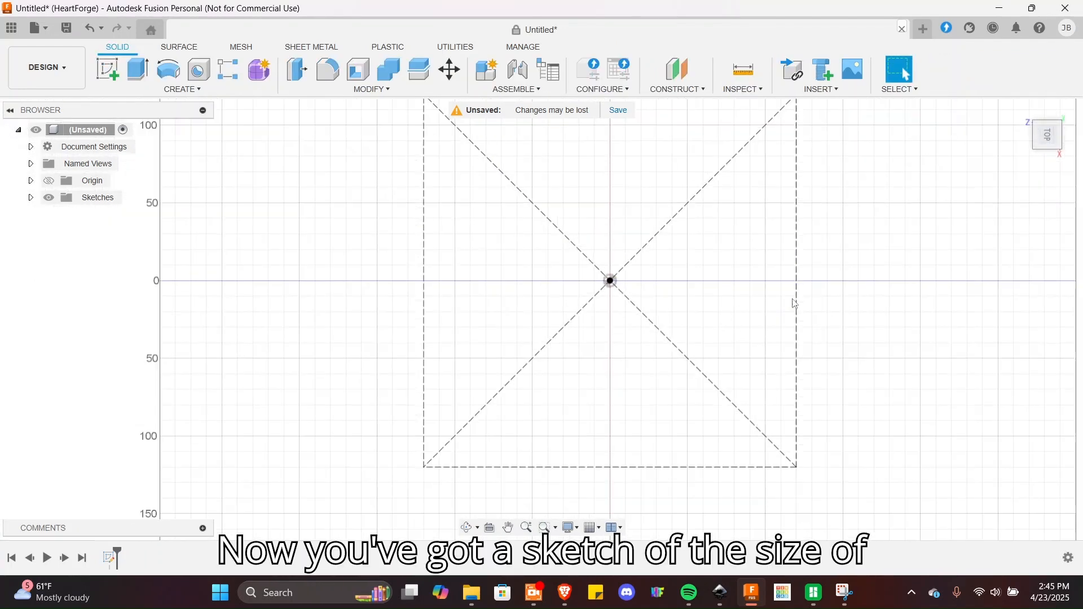
{"action": "middle_click_drag", "start_coordinate": [858, 288], "coordinate": [788, 322]}
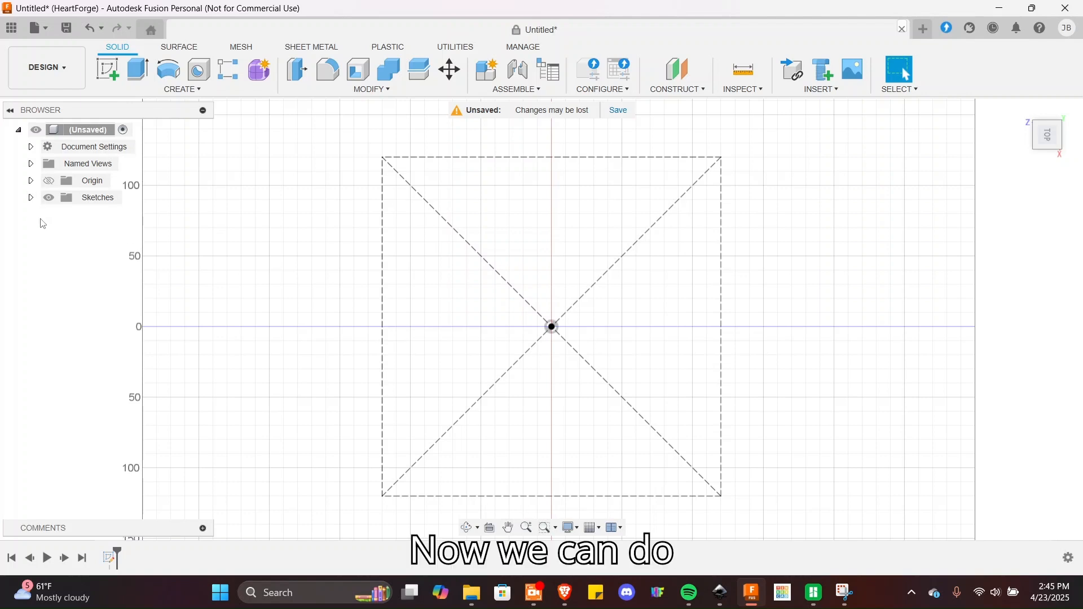
{"action": "left_click", "coordinate": [31, 197]}
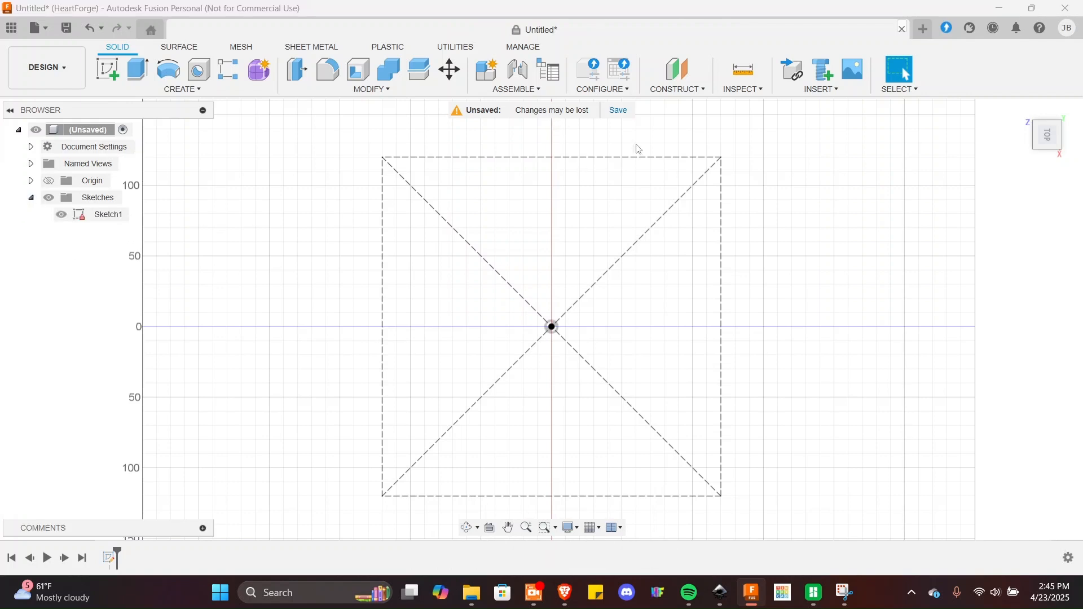
{"action": "left_click", "coordinate": [823, 89]}
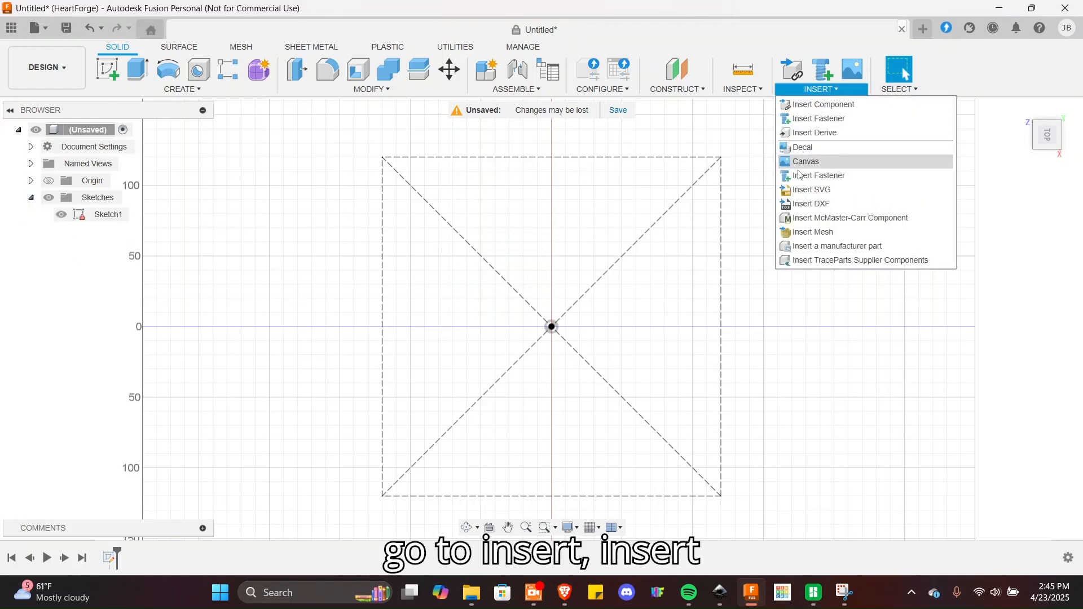
{"action": "left_click", "coordinate": [807, 191]}
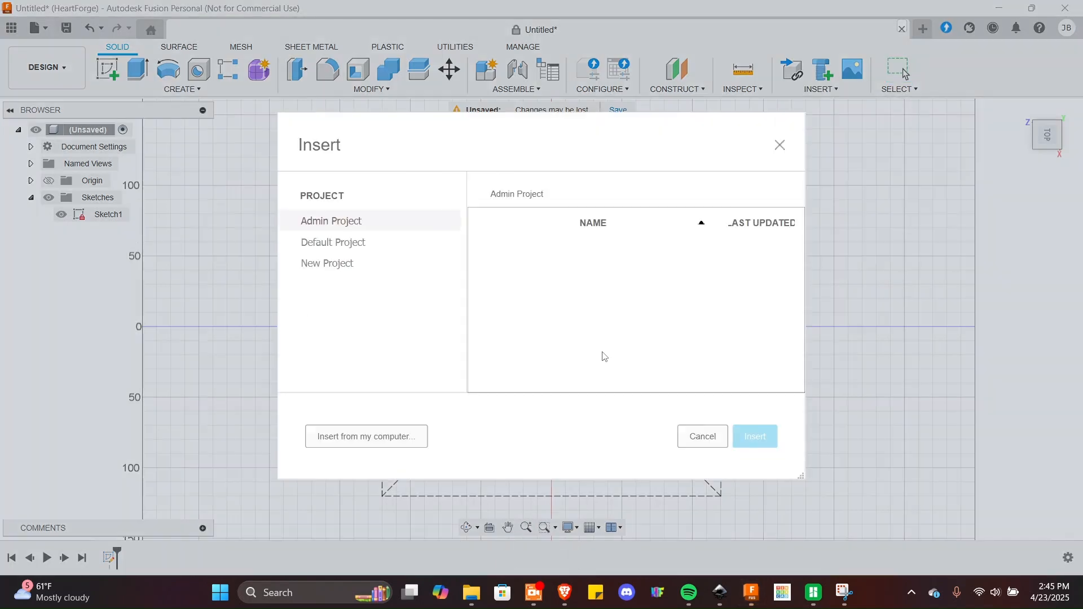
{"action": "left_click", "coordinate": [344, 437]}
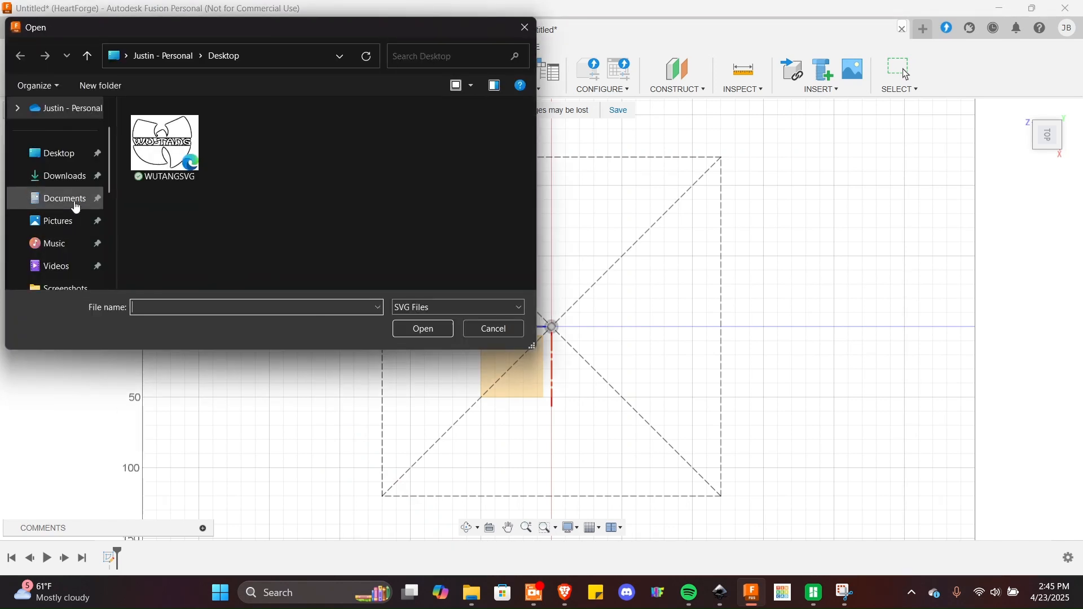
{"action": "left_click", "coordinate": [69, 202]}
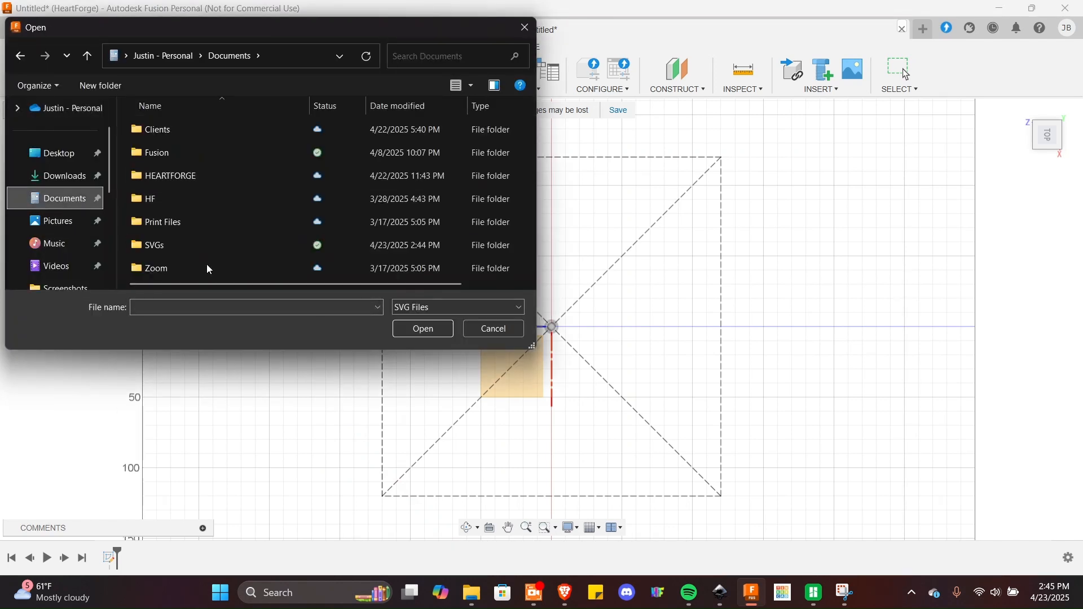
{"action": "double_click", "coordinate": [164, 246]}
{"action": "left_click", "coordinate": [174, 223]}
{"action": "left_click", "coordinate": [423, 330]}
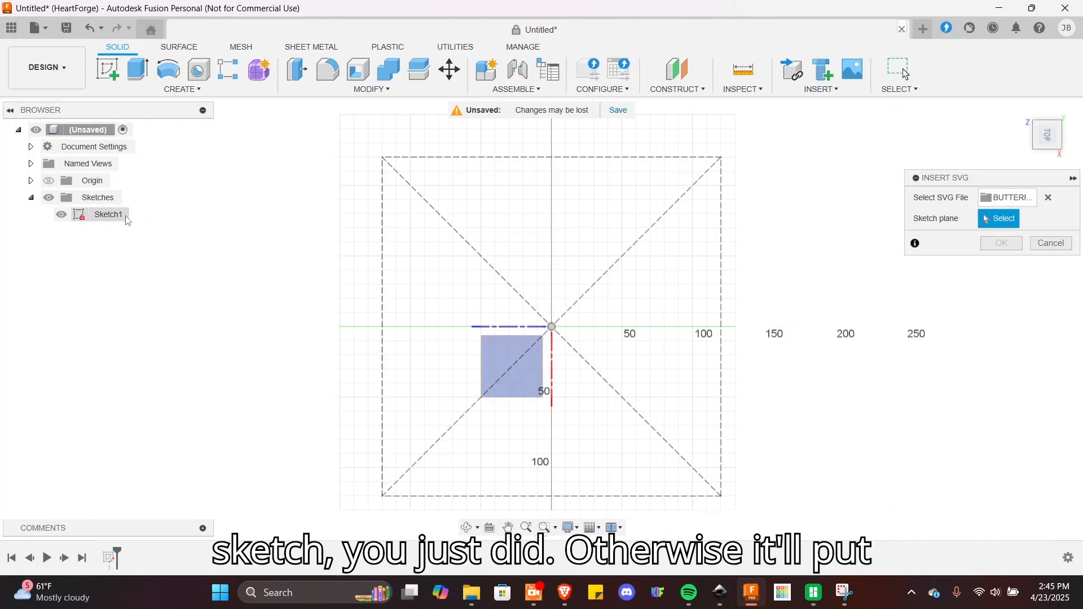
Place the butterfly SVG on the build plate's plane, enlarge it about 1.8 times, centre it on the origin and finish the sketch
{"action": "left_click", "coordinate": [728, 428]}
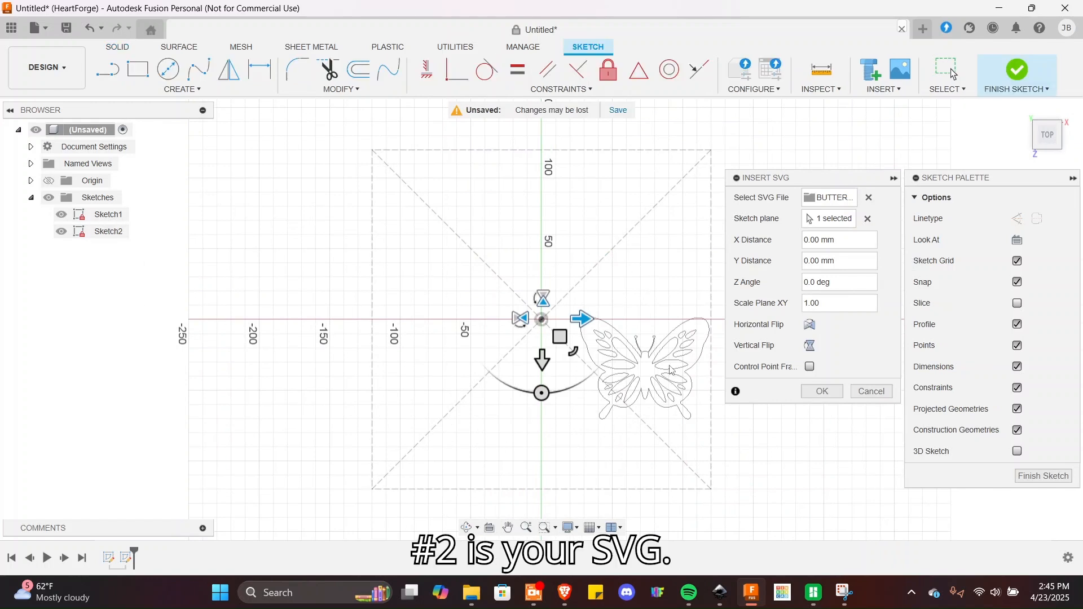
{"action": "left_click_drag", "start_coordinate": [560, 336], "coordinate": [432, 281]}
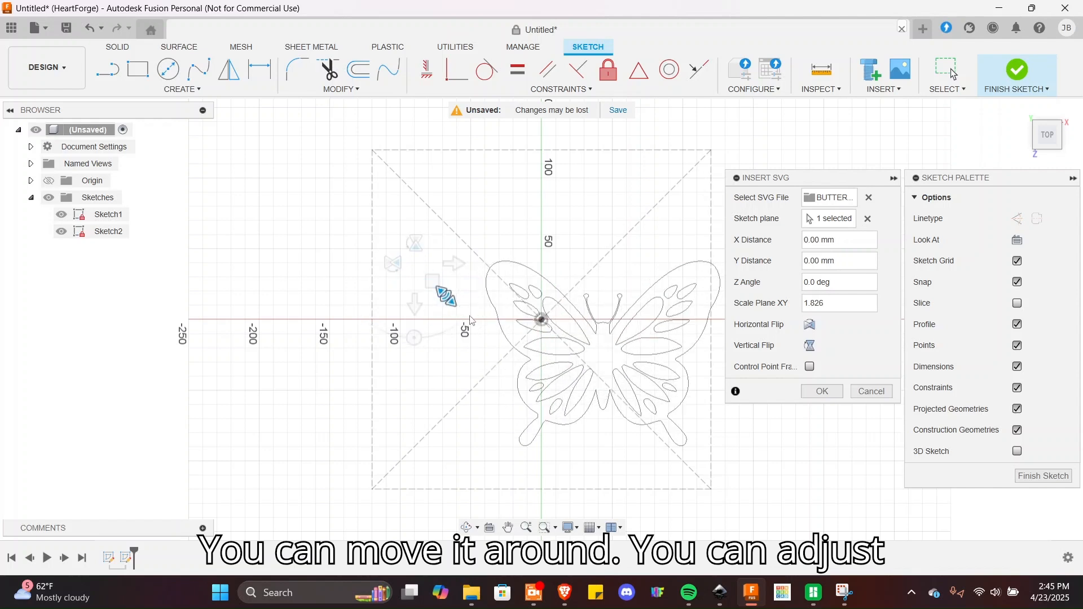
{"action": "left_click_drag", "start_coordinate": [433, 284], "coordinate": [368, 248]}
{"action": "left_click", "coordinate": [824, 392]}
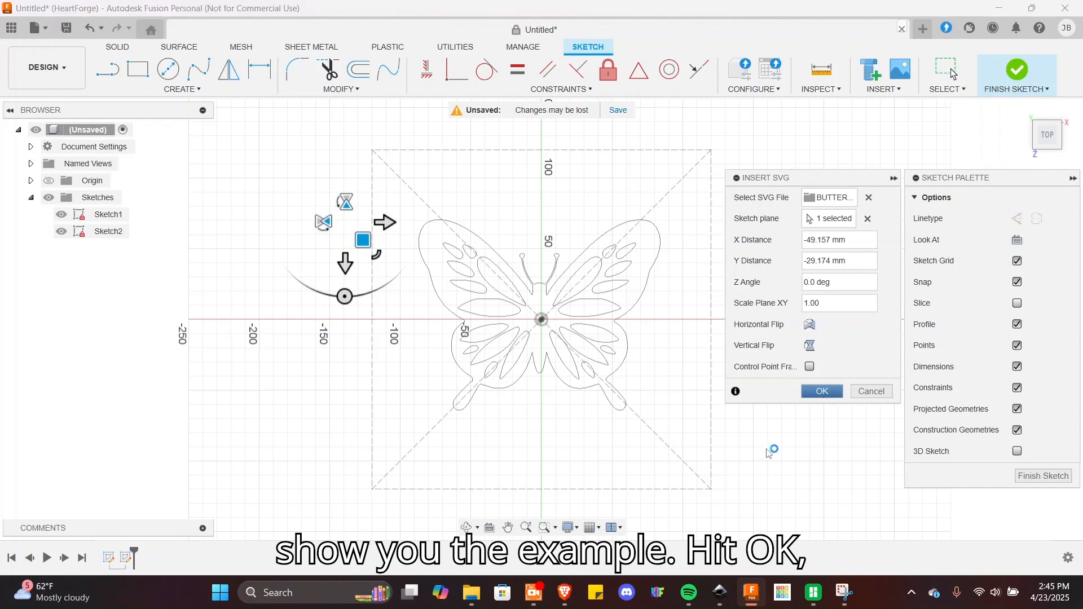
{"action": "left_click", "coordinate": [1042, 477]}
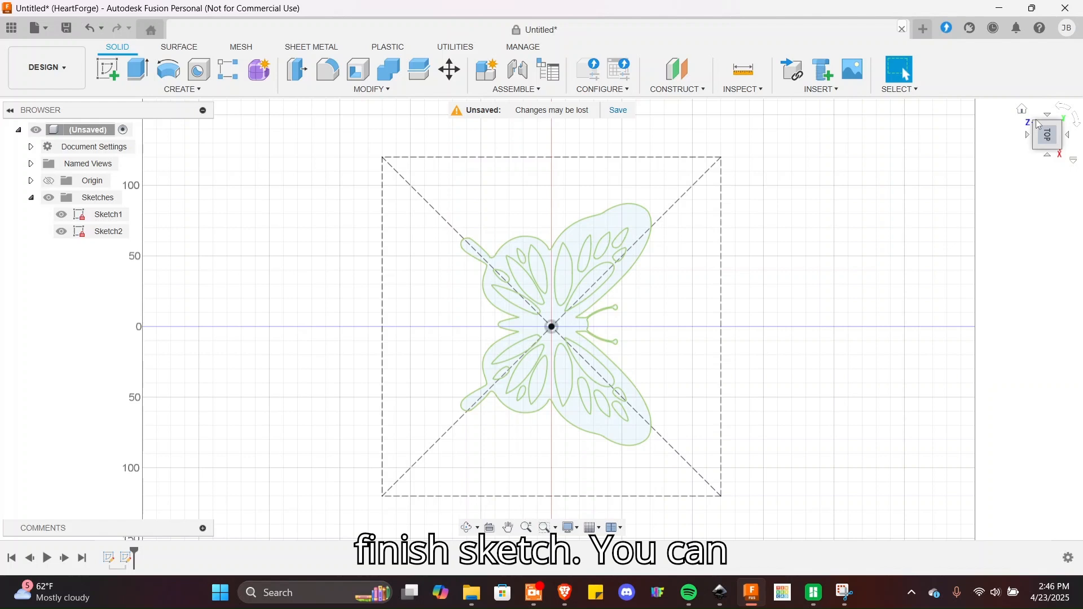
Hide the build plate sketch so only the imported butterfly is displayed
{"action": "left_click", "coordinate": [1064, 111]}
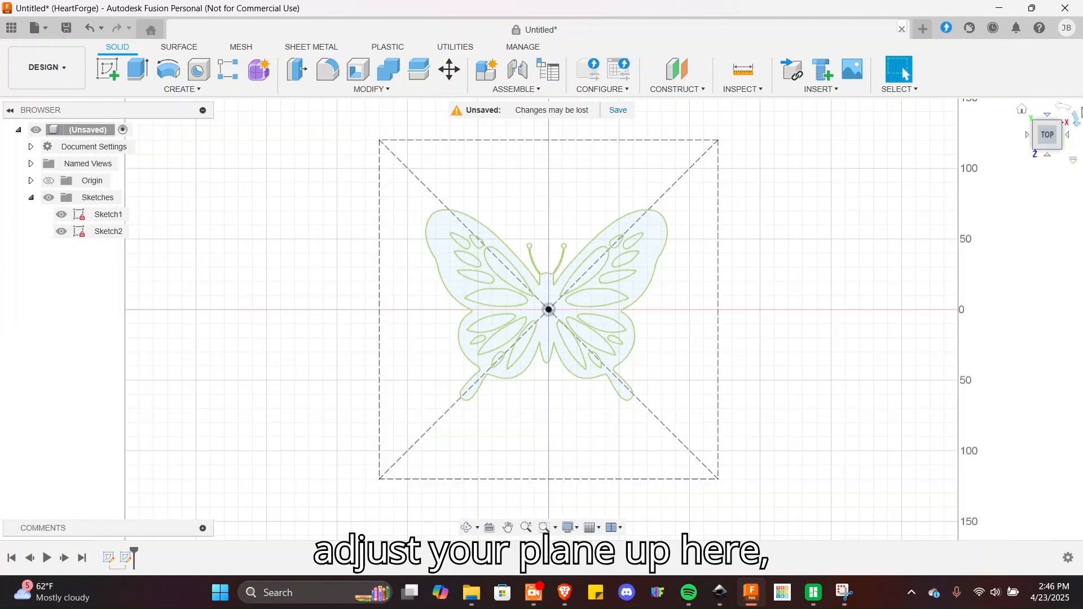
{"action": "left_click", "coordinate": [63, 219]}
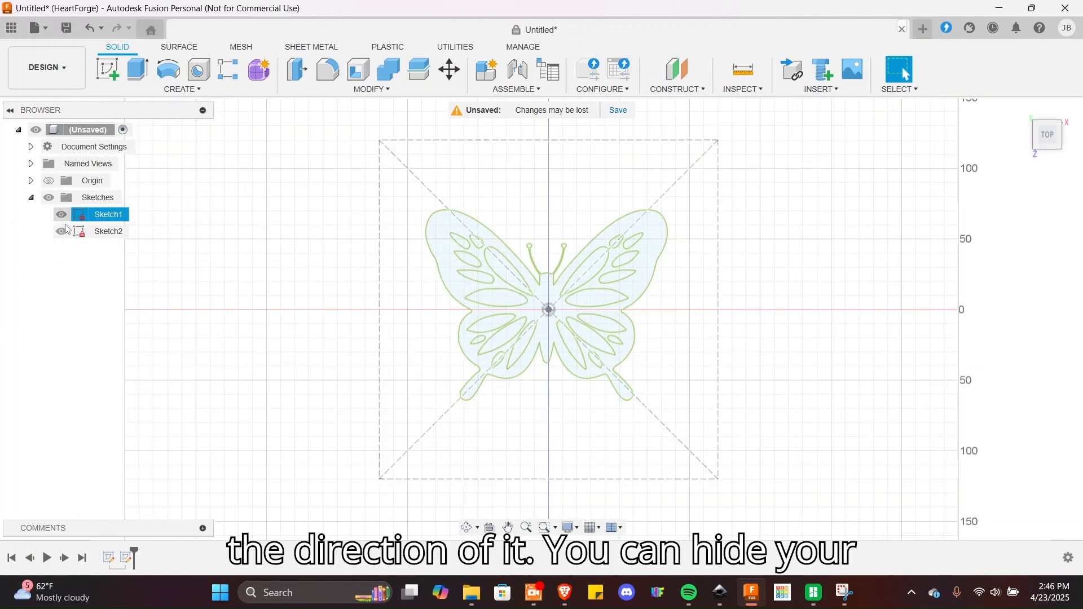
{"action": "left_click", "coordinate": [62, 217]}
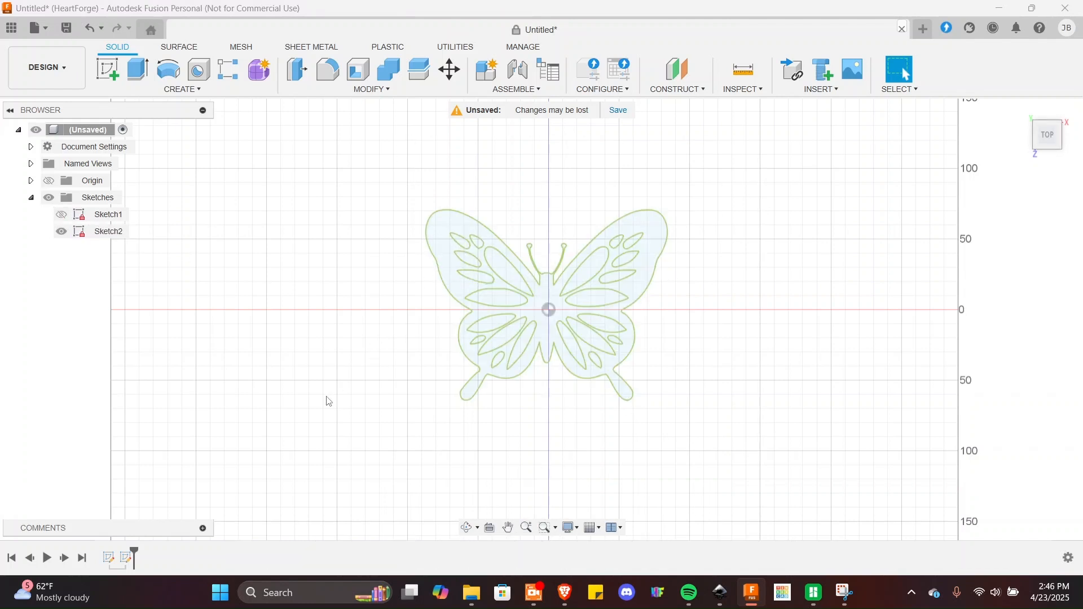
Extrude the butterfly's main profile, without the wing openings, 2 mm as a new body
{"action": "scroll", "coordinate": [387, 413], "scroll_direction": "up", "scroll_amount": 2}
{"action": "middle_click_drag", "start_coordinate": [412, 327], "coordinate": [342, 299]}
{"action": "left_click", "coordinate": [391, 253]}
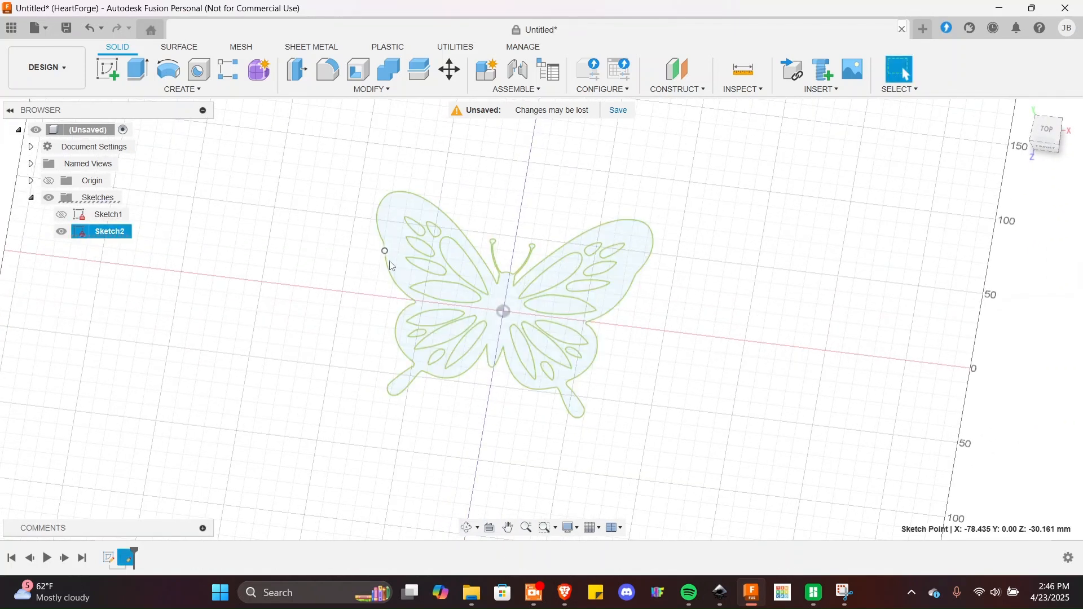
{"action": "right_click", "coordinate": [384, 253]}
{"action": "left_click", "coordinate": [413, 276]}
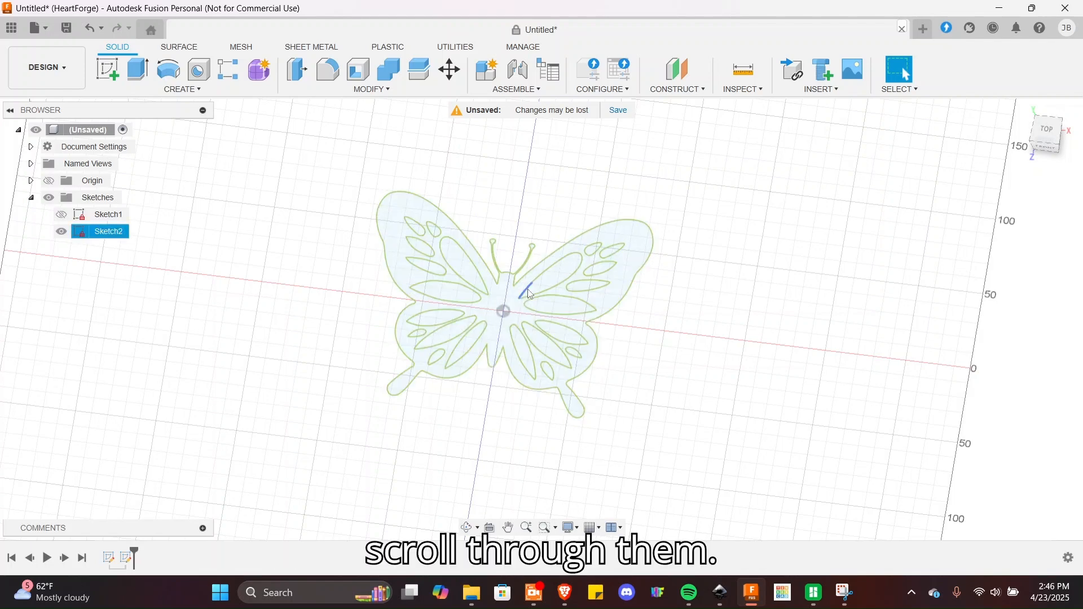
{"action": "left_click", "coordinate": [399, 246]}
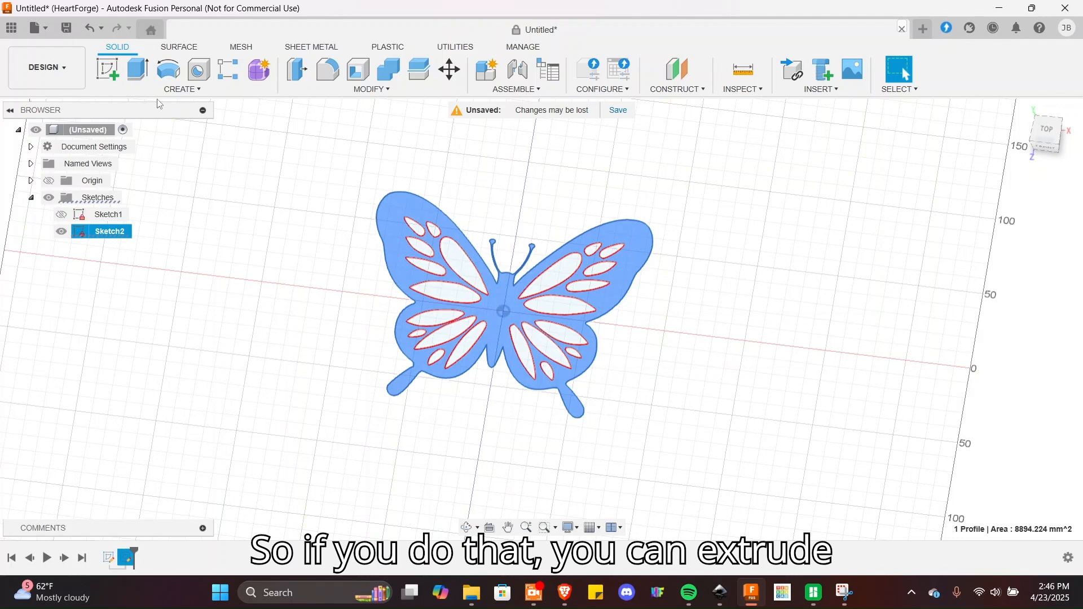
{"action": "left_click", "coordinate": [138, 68]}
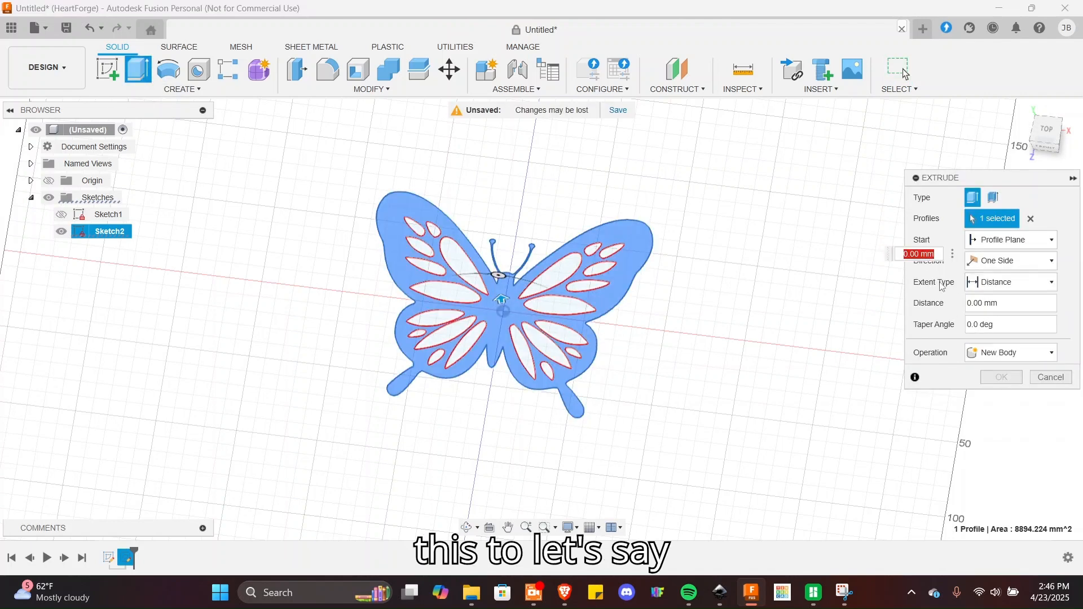
{"action": "type", "text": "2"}
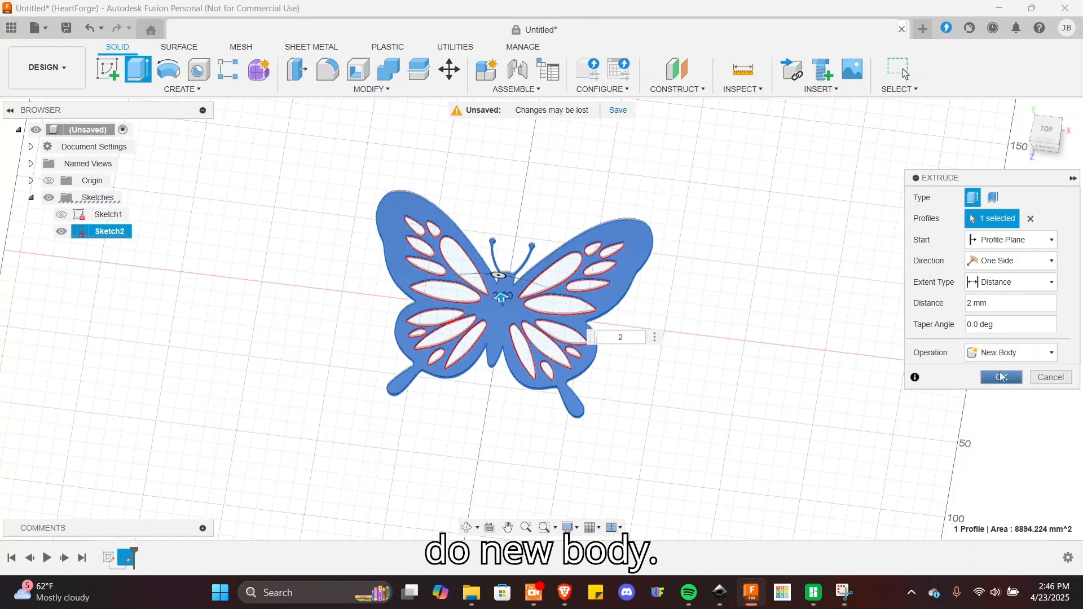
{"action": "left_click", "coordinate": [1006, 379]}
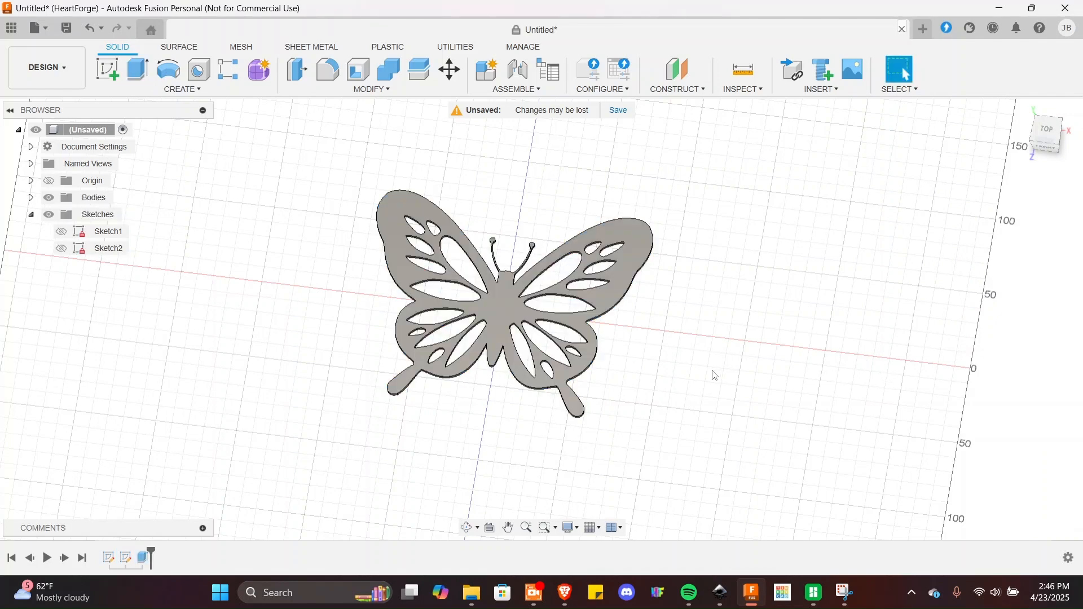
Make the butterfly sketch visible again over the extruded body, with the build plate sketch hidden
{"action": "mouse_move", "coordinate": [358, 307]}
{"action": "middle_mouse_down", "text": "shift"}
{"action": "mouse_move", "coordinate": [358, 205]}
{"action": "mouse_move", "coordinate": [363, 290]}
{"action": "mouse_move", "coordinate": [351, 320]}
{"action": "middle_mouse_up", "text": "shift"}
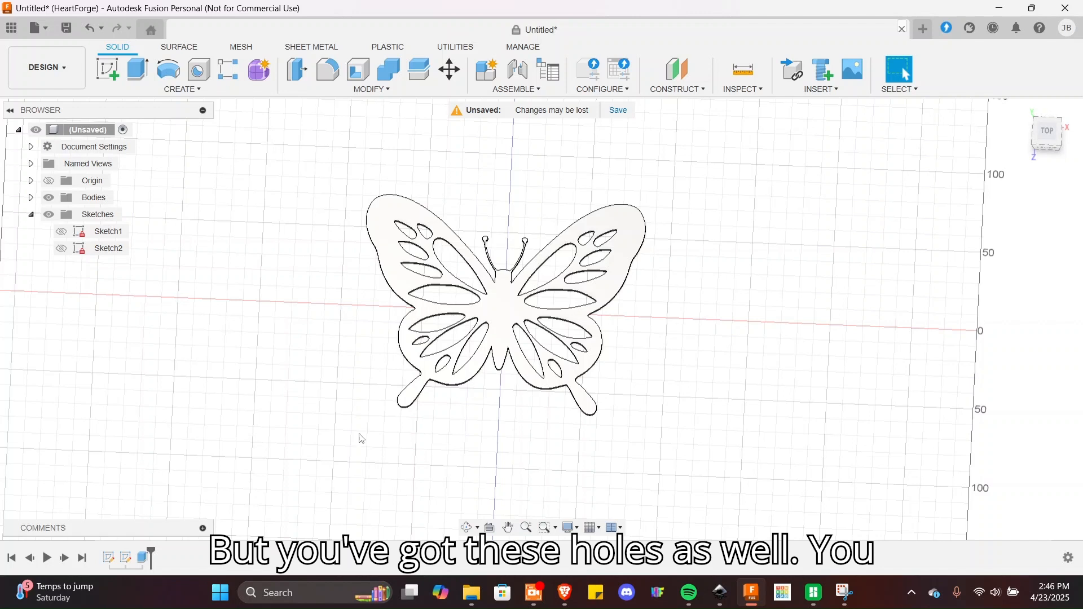
{"action": "left_click", "coordinate": [61, 249]}
{"action": "left_click", "coordinate": [61, 231]}
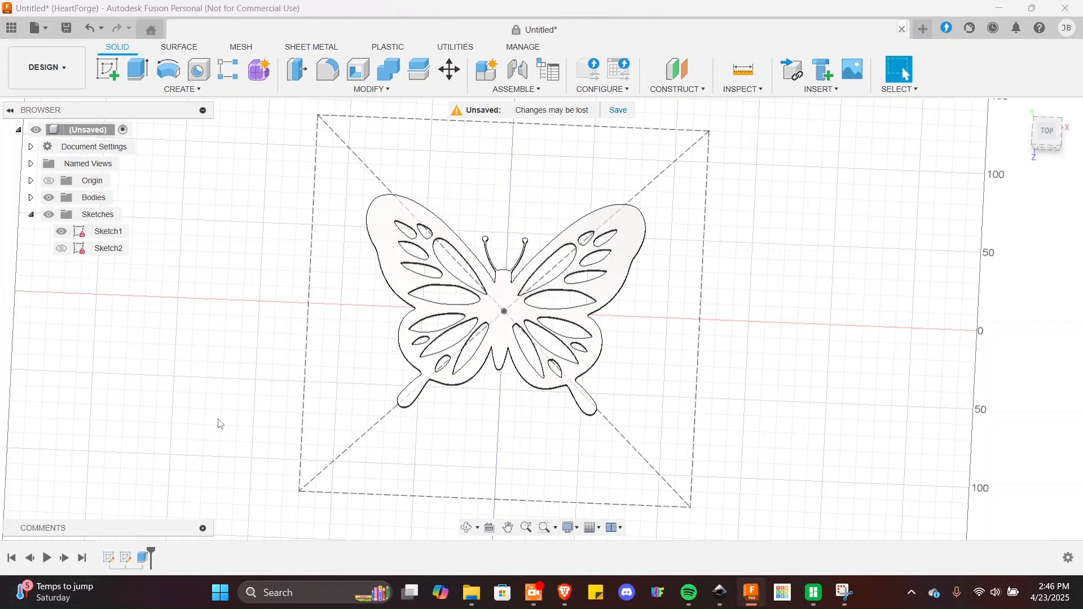
{"action": "left_click", "coordinate": [60, 231]}
{"action": "left_click", "coordinate": [61, 248]}
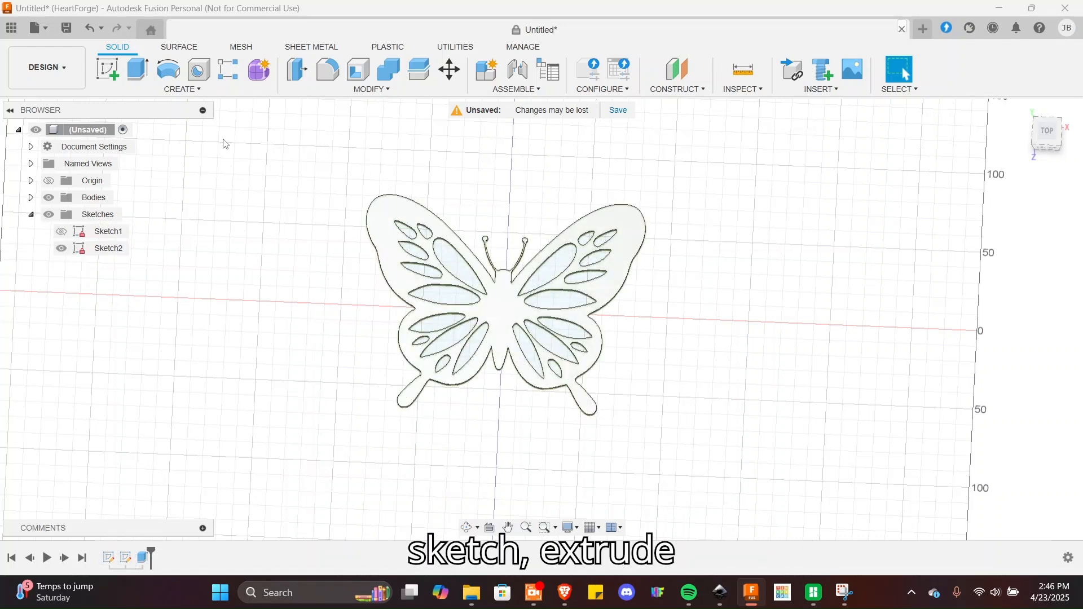
Extrude all 22 wing-opening profiles of the butterfly sketch 3 mm, joining them to the existing butterfly body
{"action": "left_click", "coordinate": [137, 69]}
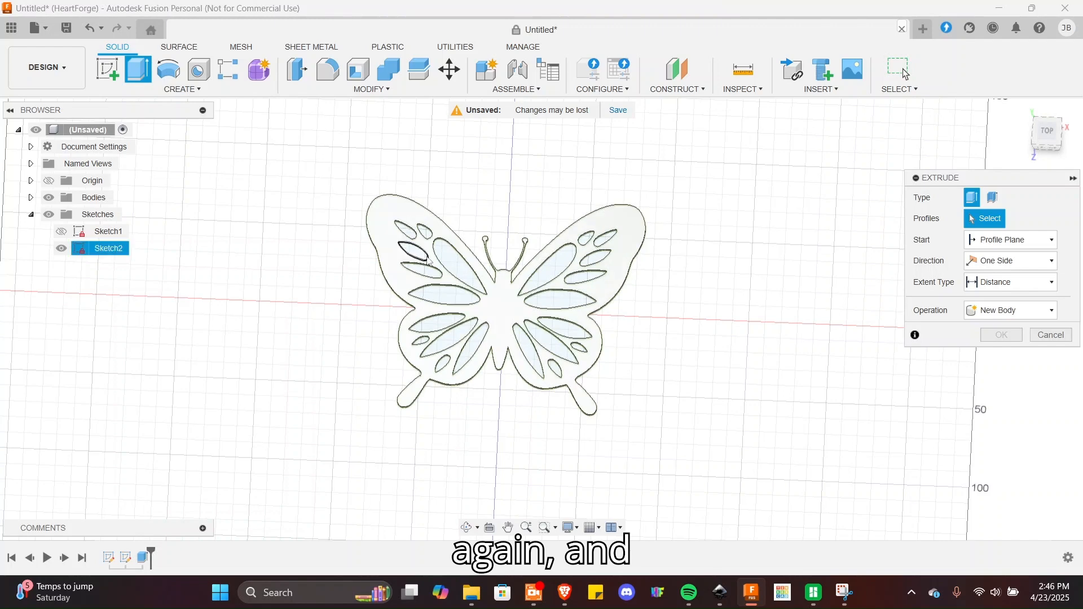
{"action": "scroll", "coordinate": [426, 266], "scroll_direction": "up", "scroll_amount": 3}
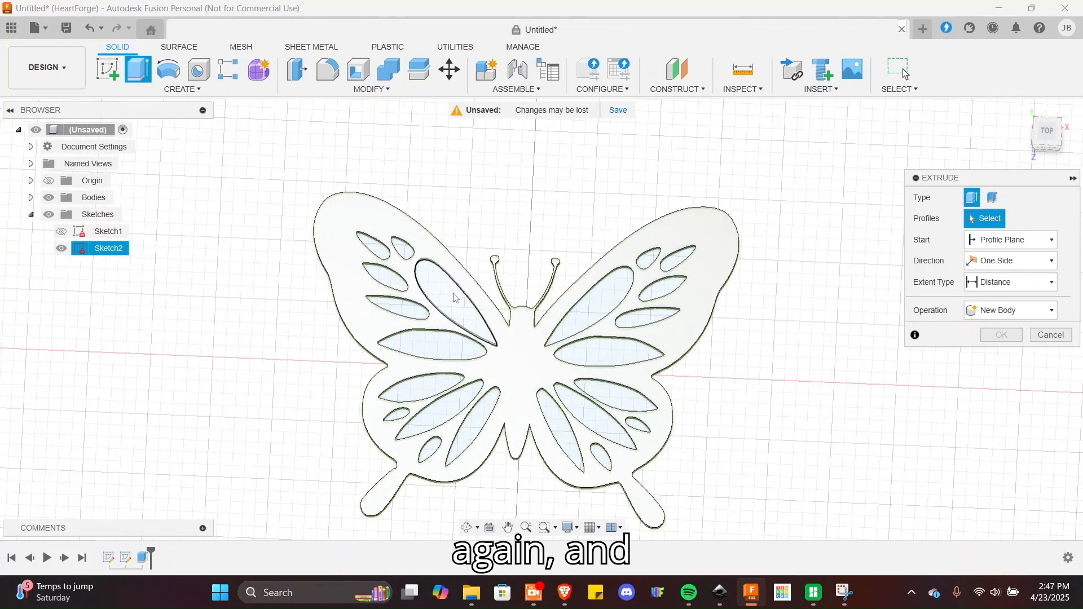
{"action": "left_click", "coordinate": [456, 298]}
{"action": "left_click", "coordinate": [433, 346]}
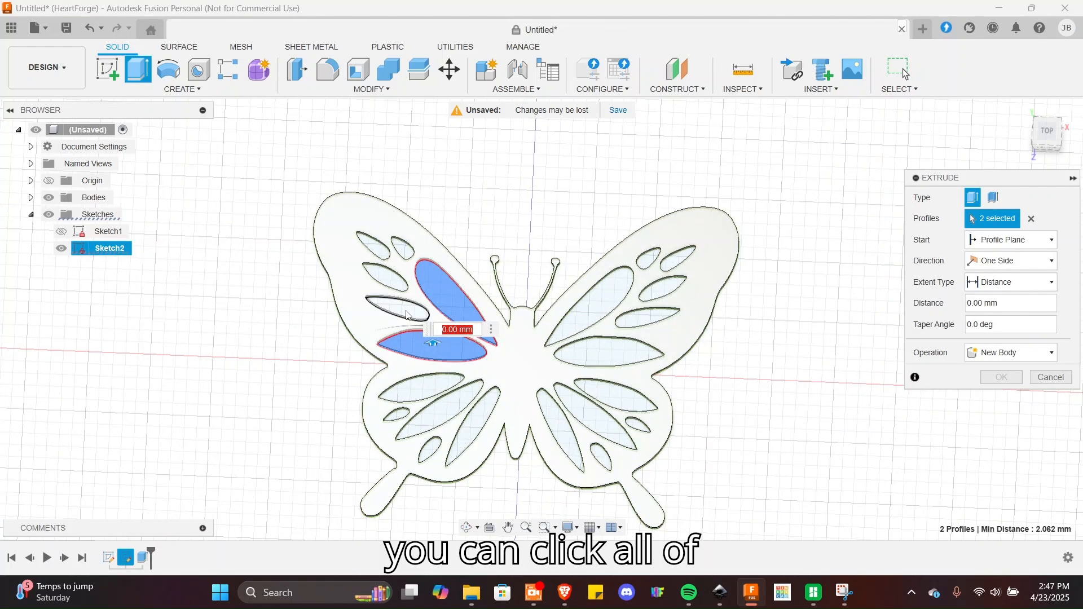
{"action": "left_click", "coordinate": [407, 314]}
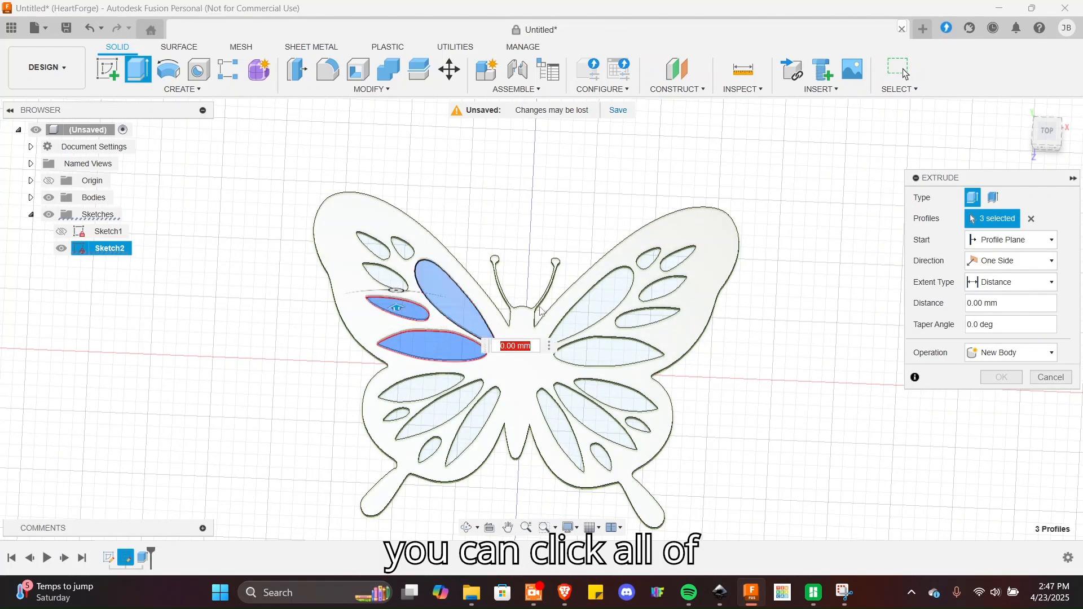
{"action": "left_click", "coordinate": [599, 300]}
{"action": "left_click", "coordinate": [602, 349]}
{"action": "left_click", "coordinate": [608, 395]}
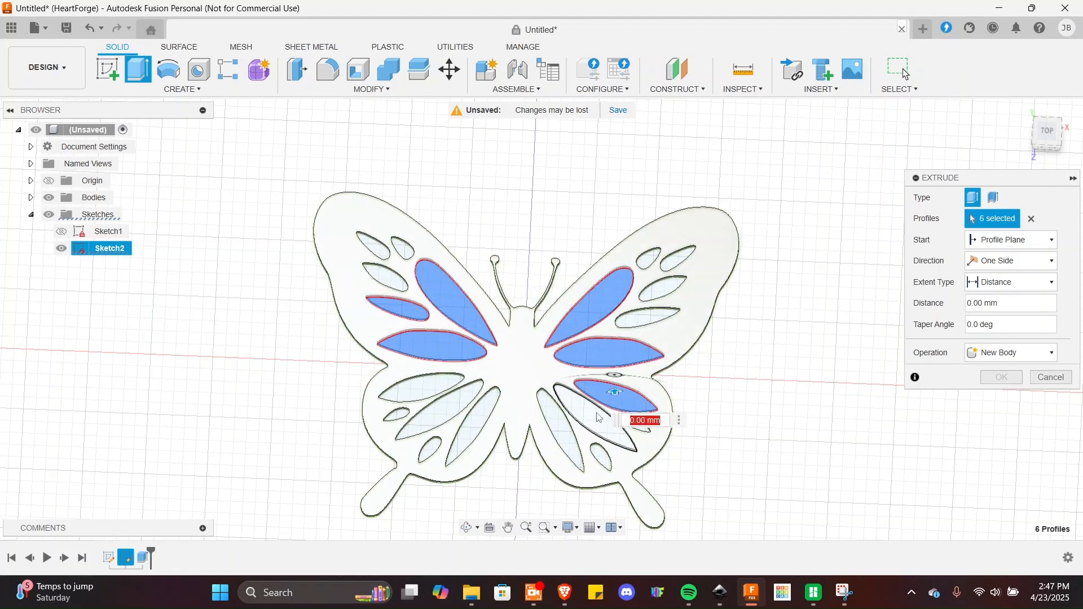
{"action": "left_click", "coordinate": [597, 417]}
{"action": "left_click", "coordinate": [561, 430]}
{"action": "left_click", "coordinate": [473, 428]}
{"action": "left_click", "coordinate": [450, 414]}
{"action": "left_click", "coordinate": [418, 396]}
{"action": "left_click", "coordinate": [399, 417]}
{"action": "left_click", "coordinate": [430, 450]}
{"action": "left_click", "coordinate": [385, 280]}
{"action": "left_click", "coordinate": [372, 247]}
{"action": "left_click", "coordinate": [403, 248]}
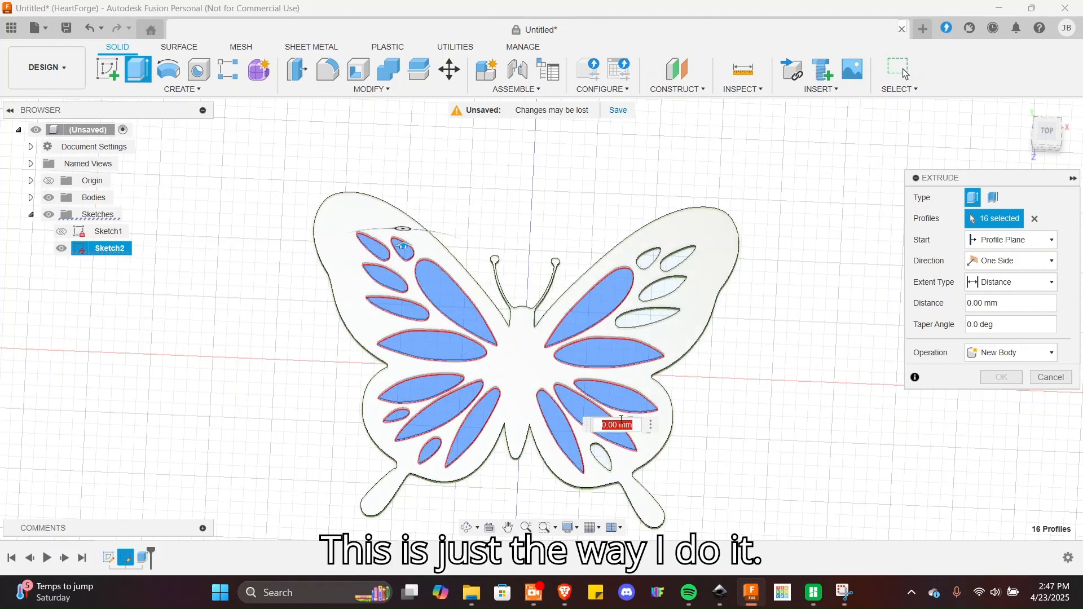
{"action": "left_click", "coordinate": [602, 462]}
{"action": "left_click", "coordinate": [640, 424]}
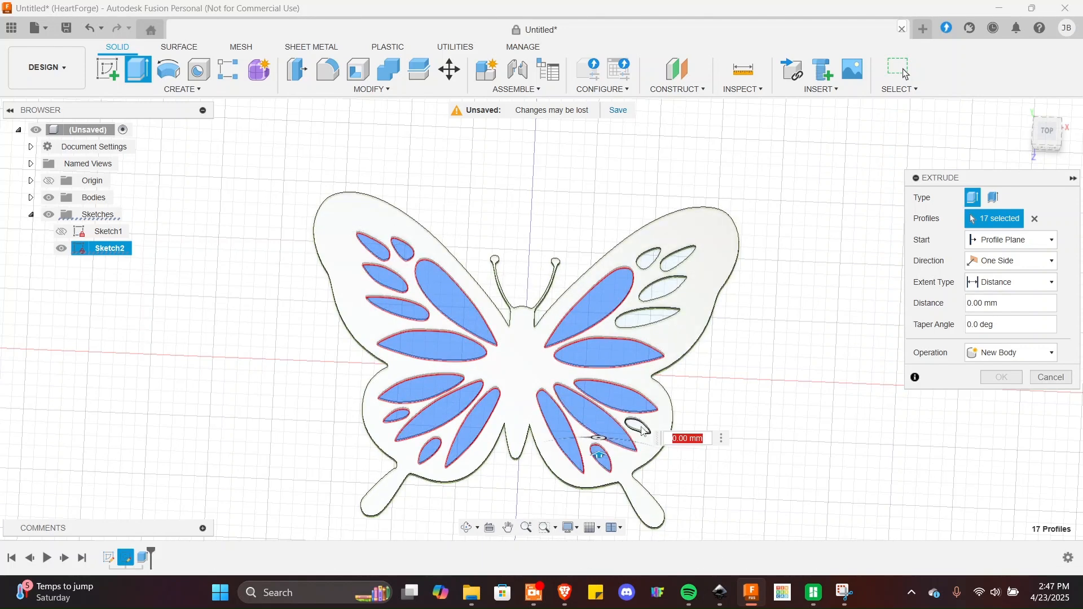
{"action": "left_click", "coordinate": [643, 319]}
{"action": "left_click", "coordinate": [662, 290]}
{"action": "left_click", "coordinate": [675, 255]}
{"action": "left_click", "coordinate": [649, 259]}
{"action": "middle_click_drag", "start_coordinate": [724, 447], "coordinate": [716, 391], "text": "shift"}
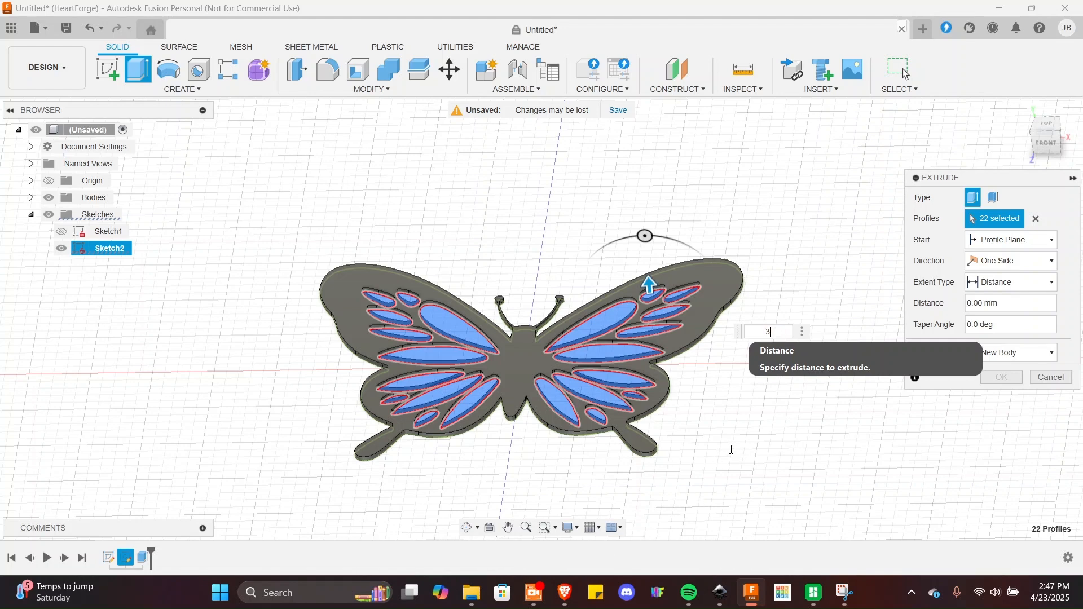
{"action": "middle_click_drag", "start_coordinate": [784, 440], "coordinate": [777, 408], "text": "shift"}
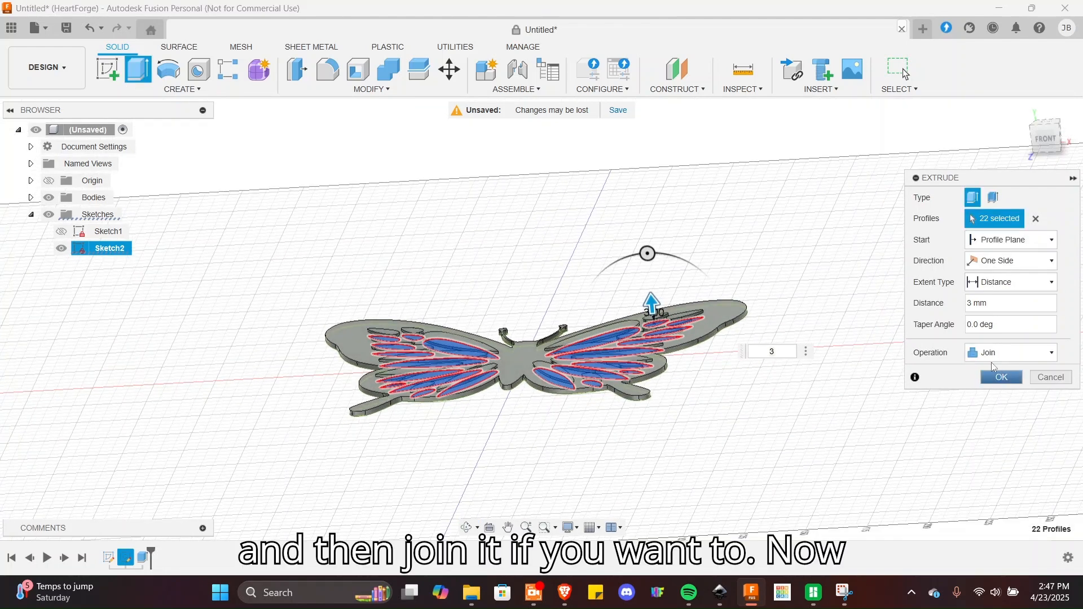
{"action": "key", "text": "Return"}
{"action": "middle_click_drag", "start_coordinate": [691, 419], "coordinate": [603, 491], "text": "shift"}
{"action": "middle_click_drag", "start_coordinate": [604, 416], "coordinate": [294, 305], "text": "shift"}
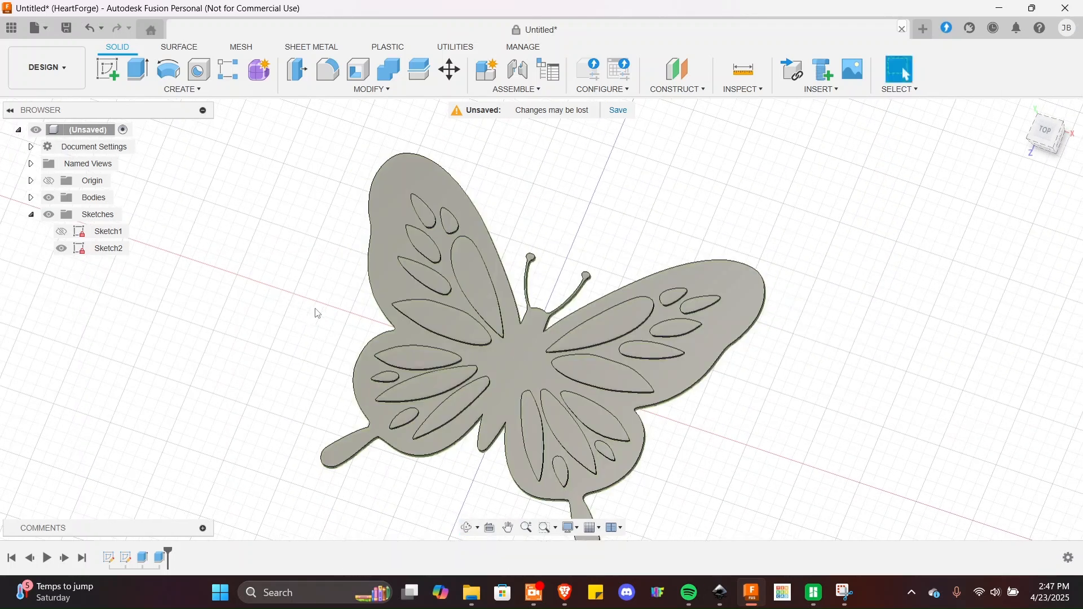
Edit the wing-opening extrusion to a distance of 2 mm and change its operation to New Body
{"action": "right_click", "coordinate": [161, 559]}
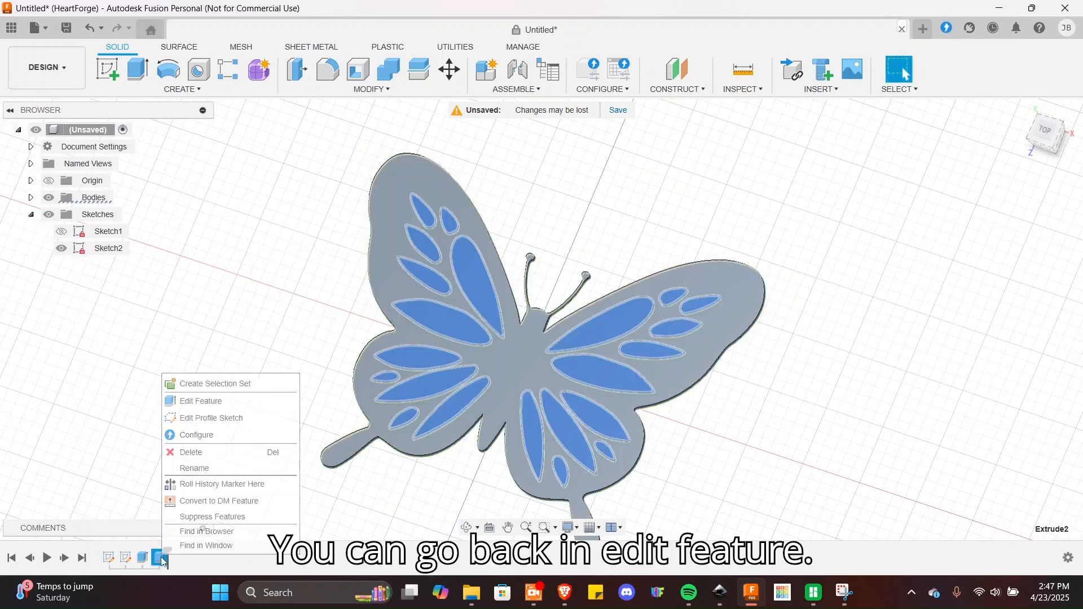
{"action": "left_click", "coordinate": [218, 403]}
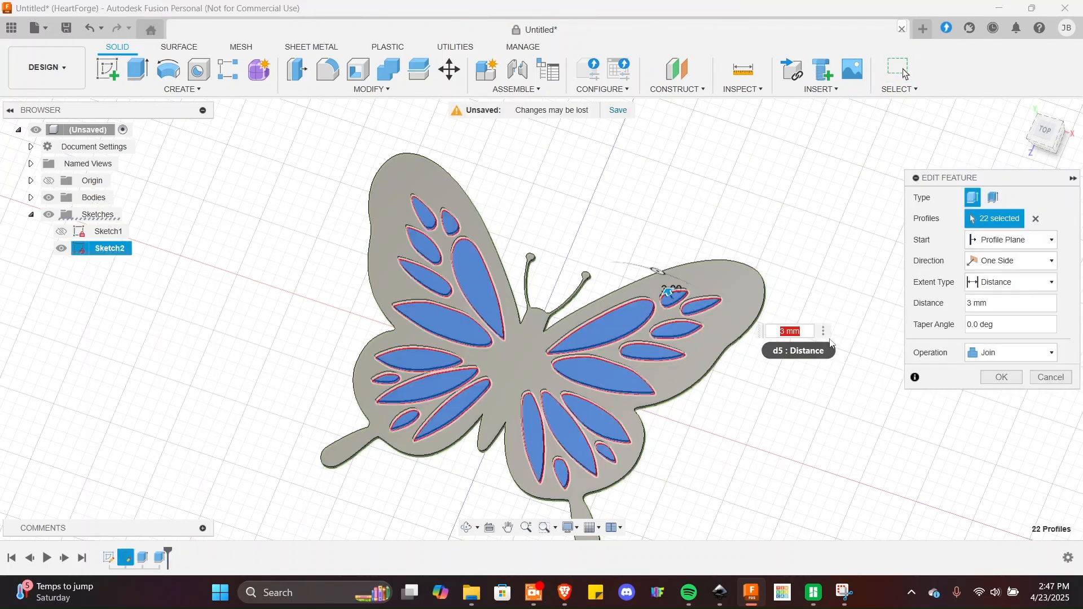
{"action": "type", "text": "2"}
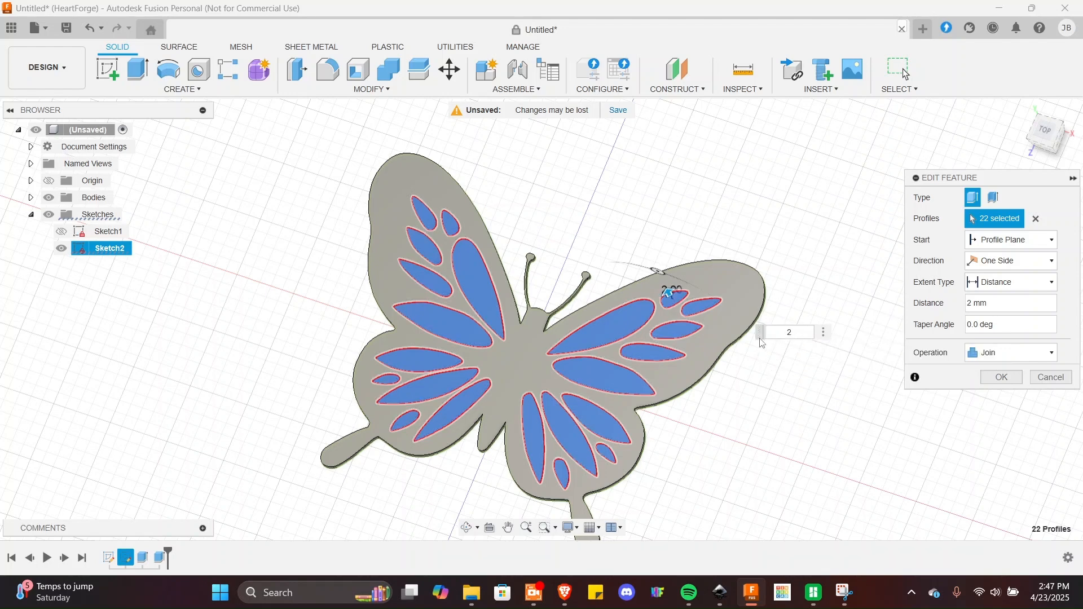
{"action": "left_click", "coordinate": [993, 354]}
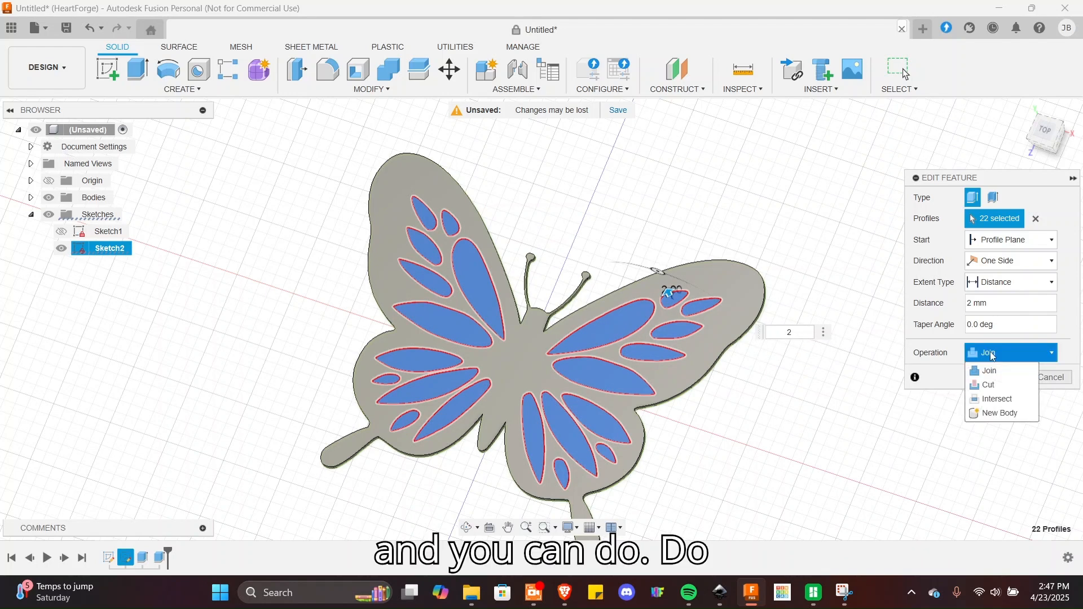
{"action": "left_click", "coordinate": [997, 415]}
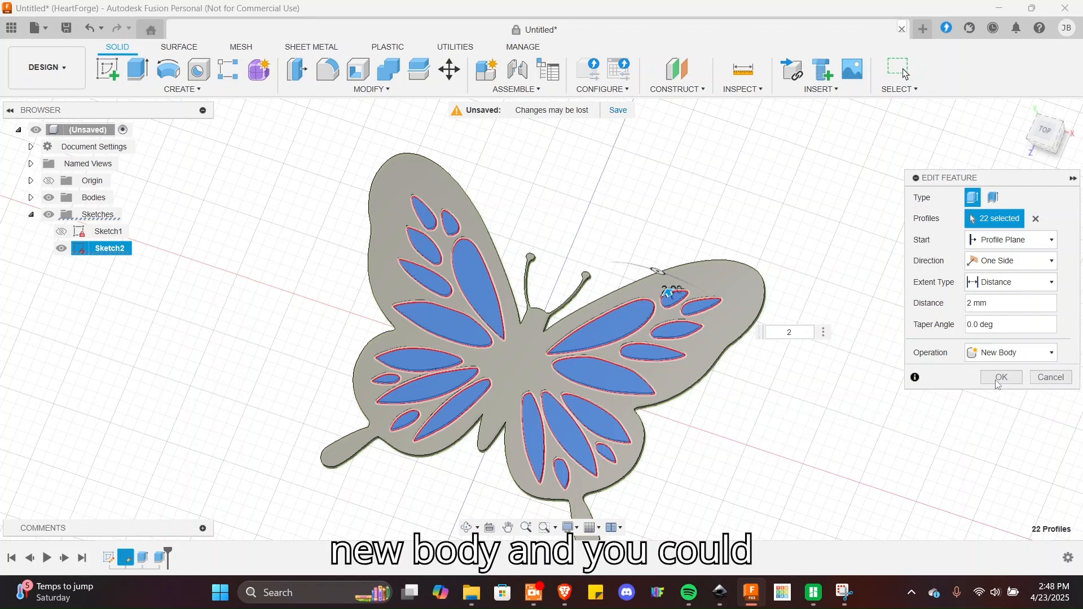
{"action": "left_click", "coordinate": [1000, 377]}
{"action": "middle_click_drag", "start_coordinate": [254, 365], "coordinate": [218, 367], "text": "shift"}
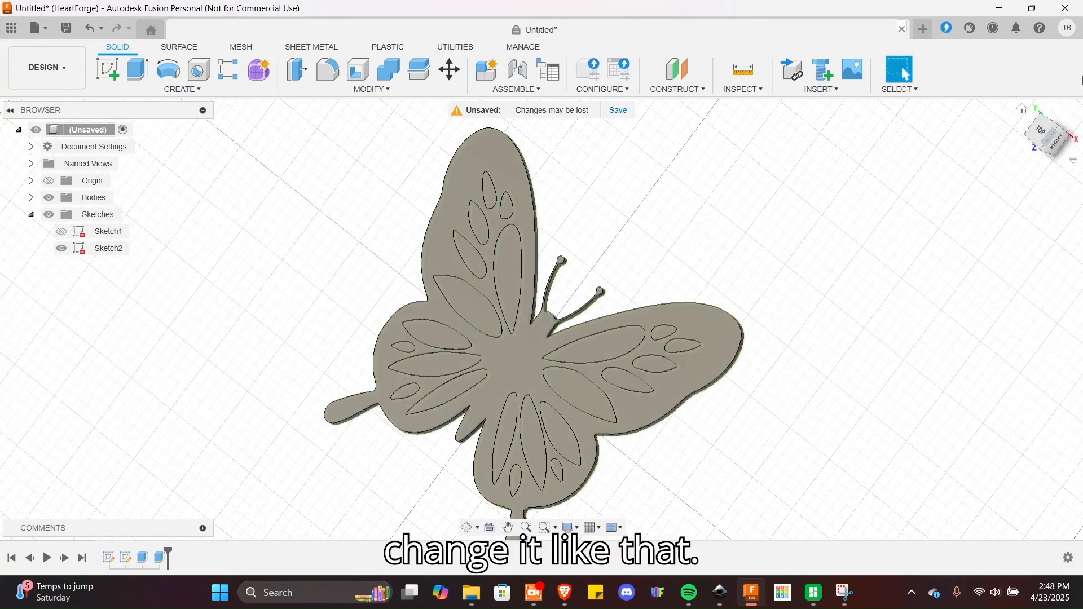
Look at the butterfly from the top and add the Mirror appearance from the Fusion library to the design
{"action": "left_click", "coordinate": [1041, 125]}
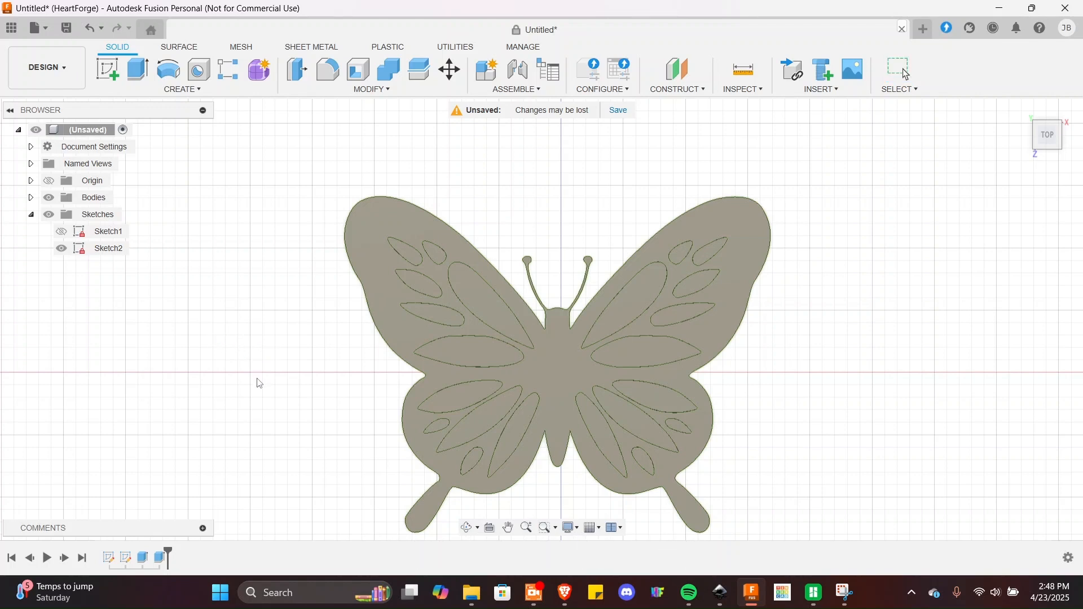
{"action": "key", "text": "a"}
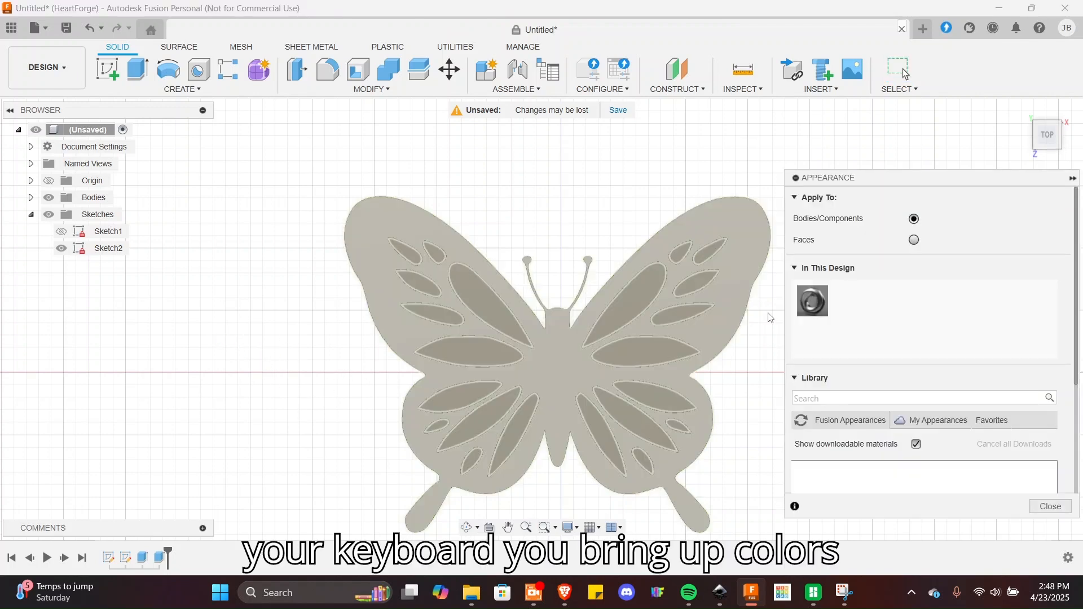
{"action": "scroll", "coordinate": [849, 355], "scroll_direction": "down", "scroll_amount": 3}
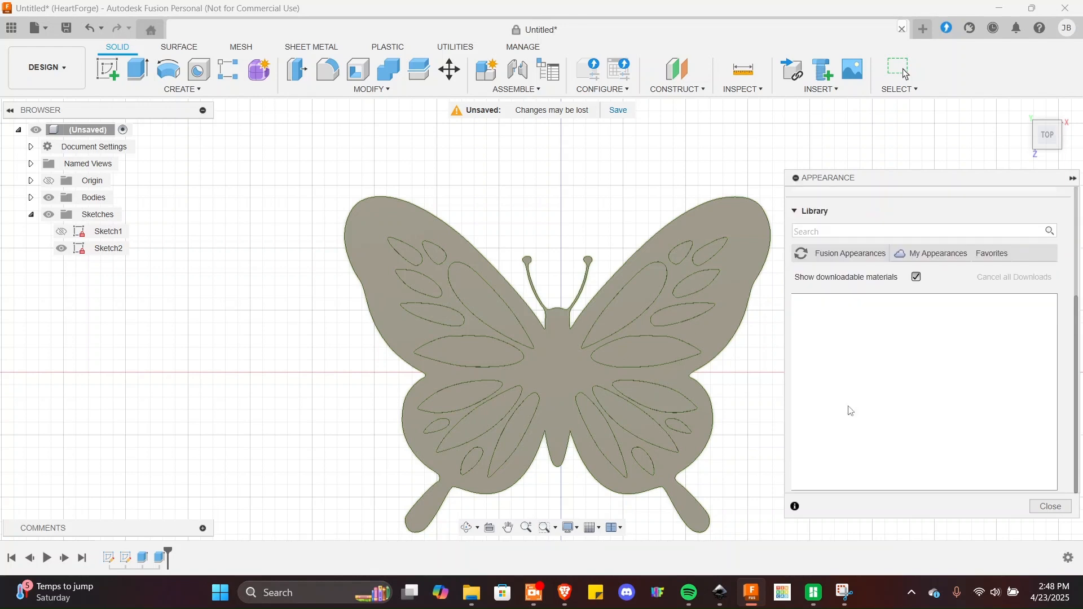
{"action": "scroll", "coordinate": [852, 409], "scroll_direction": "up", "scroll_amount": 3}
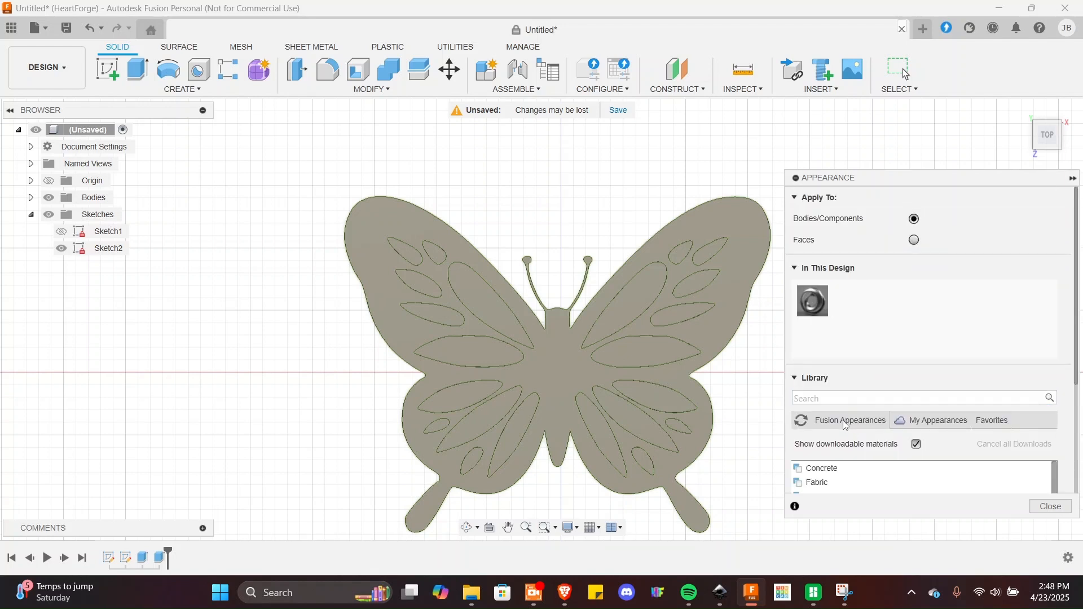
{"action": "scroll", "coordinate": [846, 426], "scroll_direction": "down", "scroll_amount": 2}
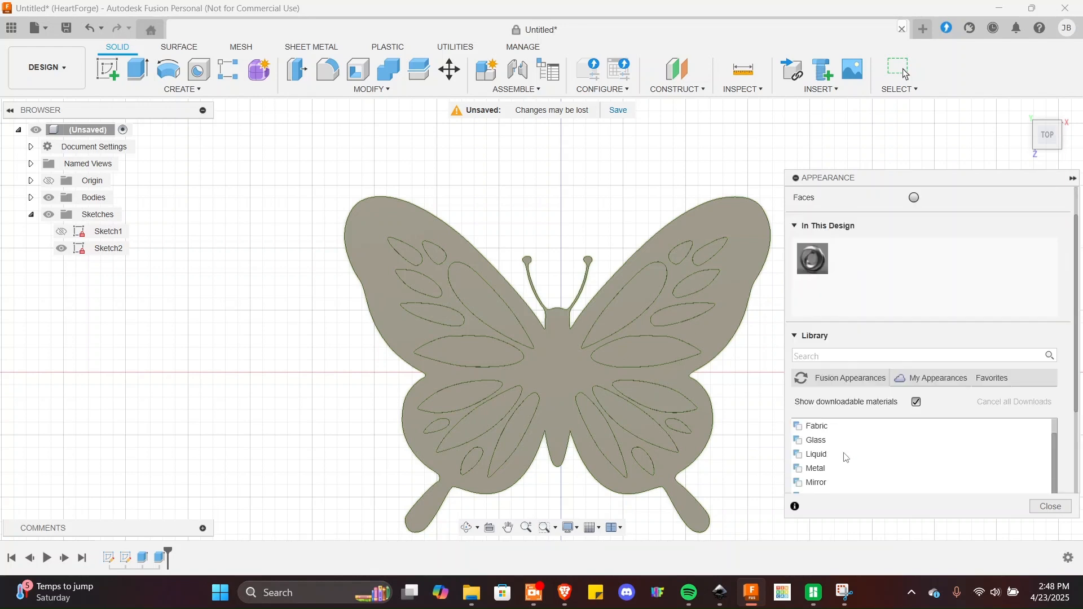
{"action": "left_click", "coordinate": [824, 483]}
{"action": "scroll", "coordinate": [835, 468], "scroll_direction": "down", "scroll_amount": 1}
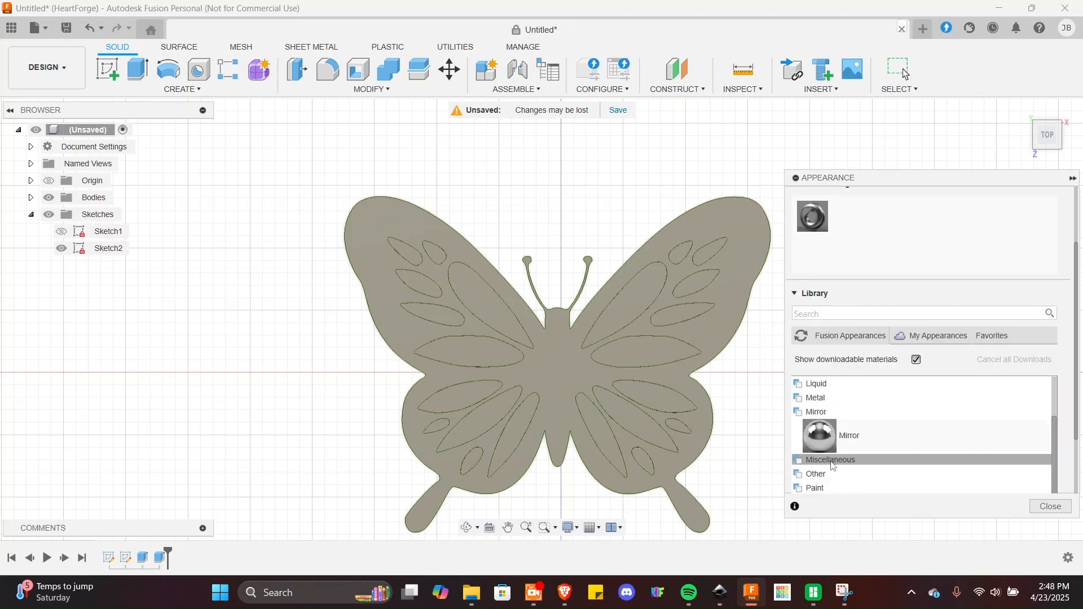
{"action": "left_click_drag", "start_coordinate": [840, 412], "coordinate": [852, 220]}
{"action": "left_click_drag", "start_coordinate": [819, 436], "coordinate": [896, 228]}
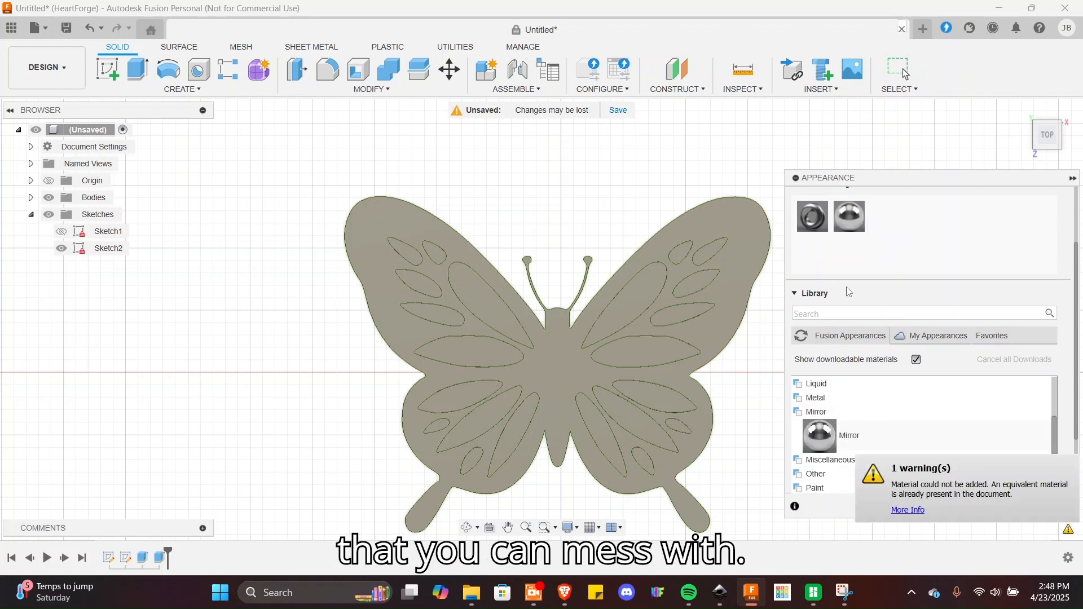
Duplicate the design's Mirror appearance and recolour the copy magenta, about RGB 205, 73, 190
{"action": "right_click", "coordinate": [846, 208]}
{"action": "left_click", "coordinate": [883, 241]}
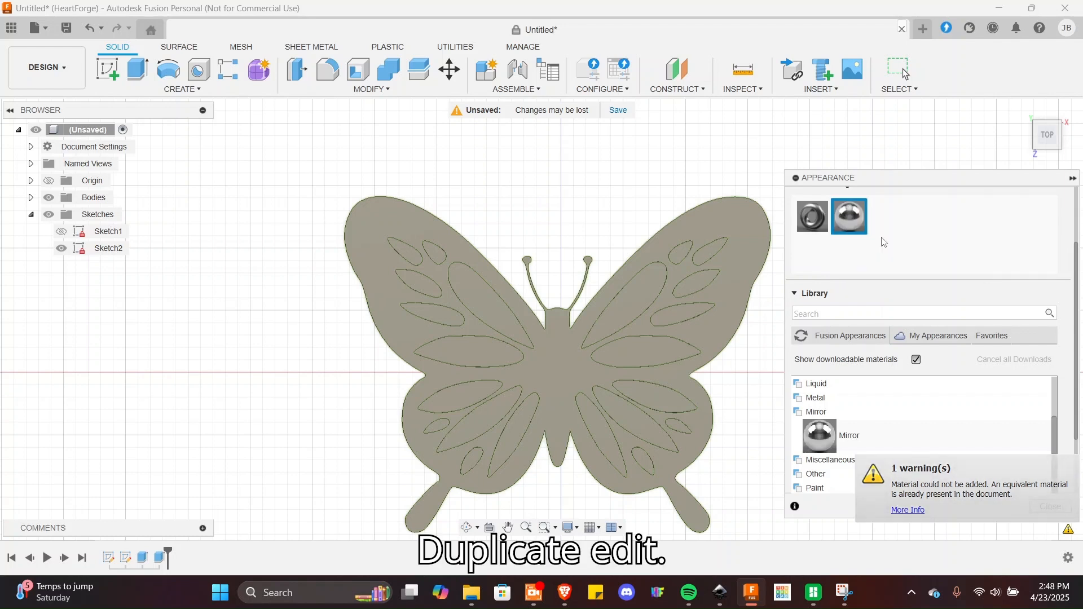
{"action": "right_click", "coordinate": [900, 227]}
{"action": "left_click", "coordinate": [906, 249]}
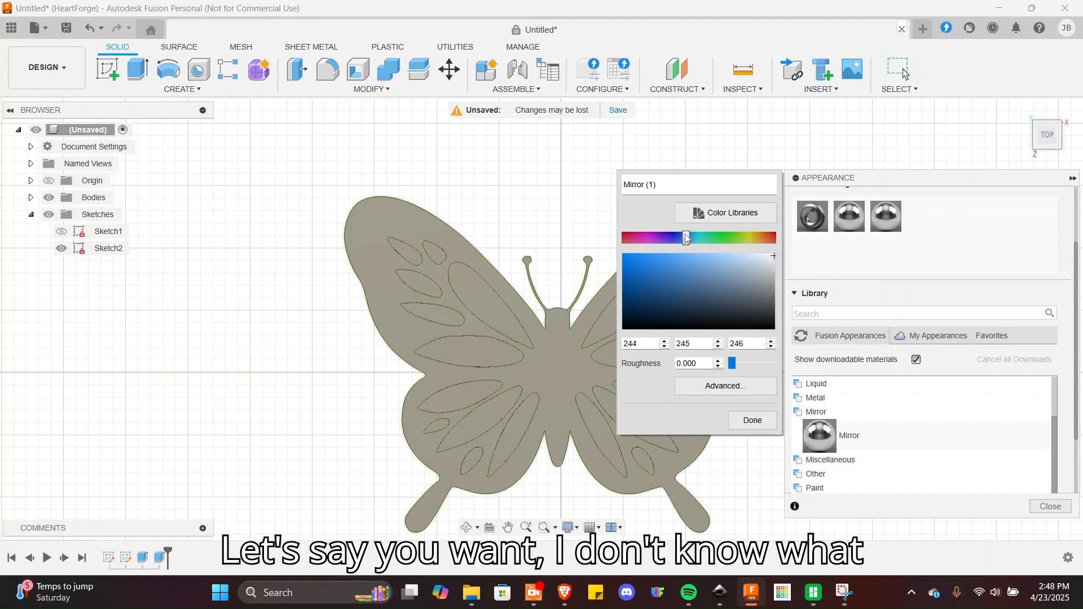
{"action": "left_click_drag", "start_coordinate": [686, 236], "coordinate": [650, 250]}
{"action": "left_click", "coordinate": [667, 268]}
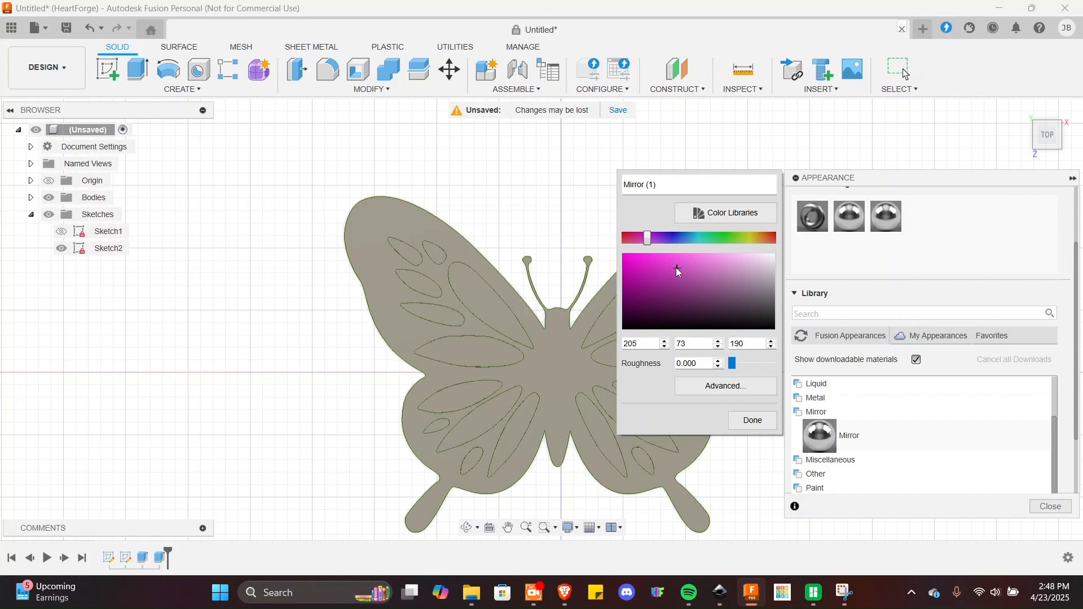
{"action": "left_click", "coordinate": [753, 421]}
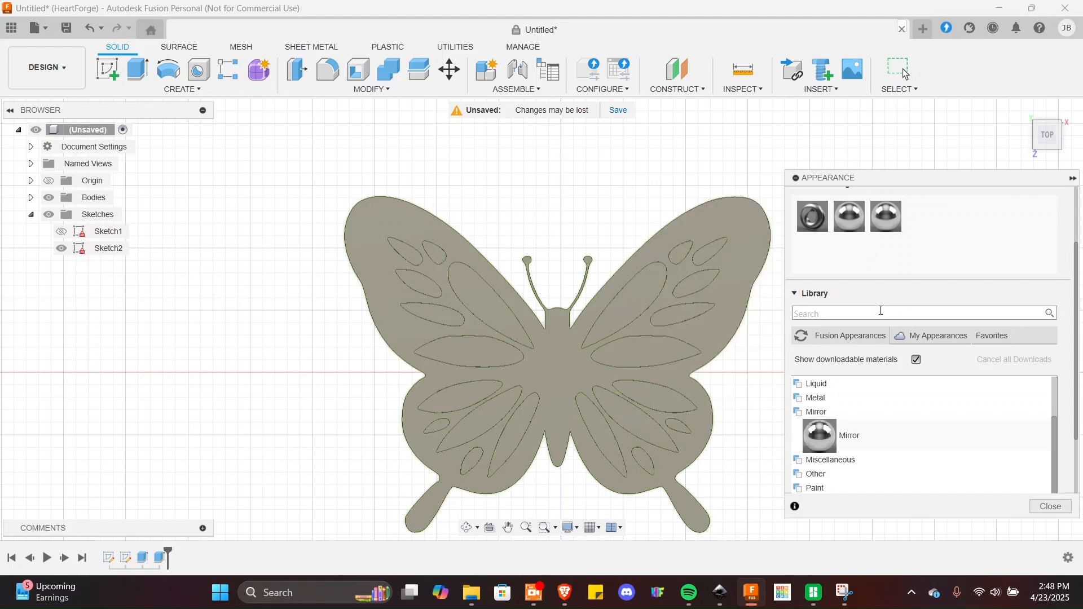
Recolour the original Mirror appearance in the design to black
{"action": "right_click", "coordinate": [852, 218]}
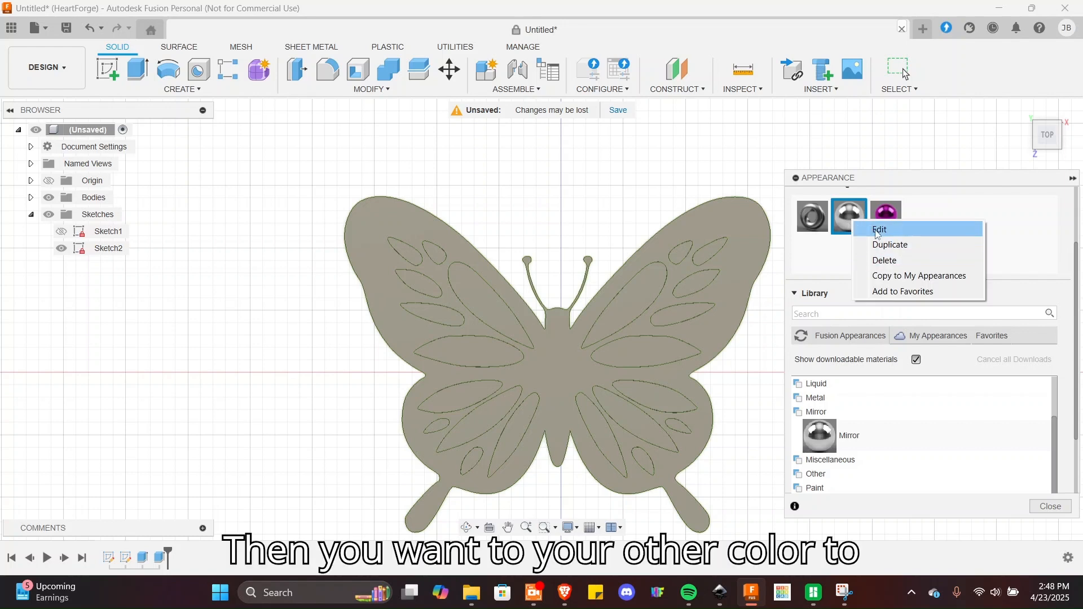
{"action": "left_click", "coordinate": [866, 226]}
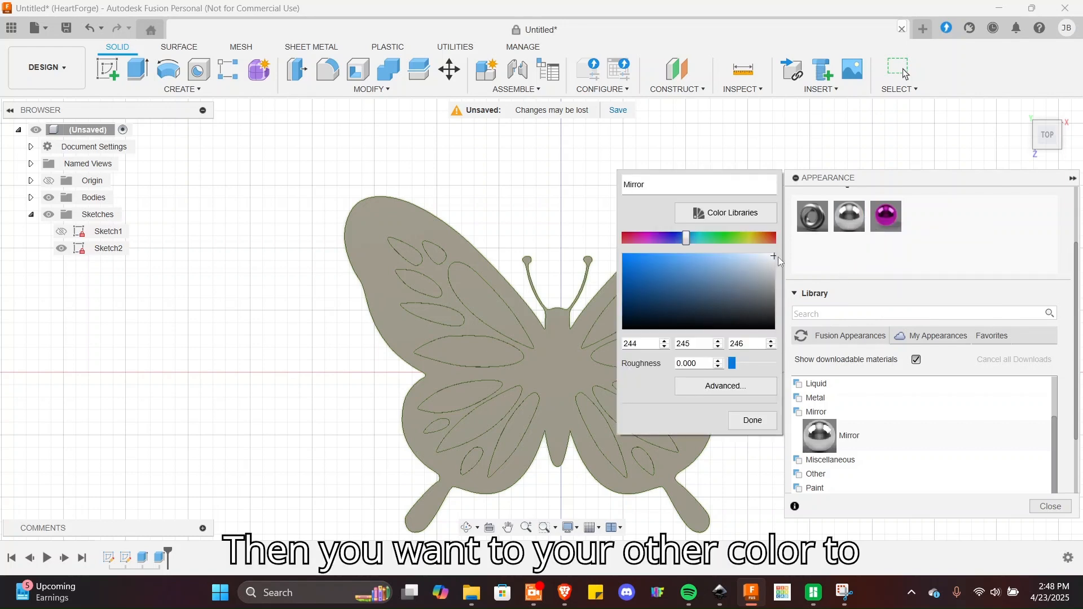
{"action": "left_click_drag", "start_coordinate": [771, 262], "coordinate": [775, 321]}
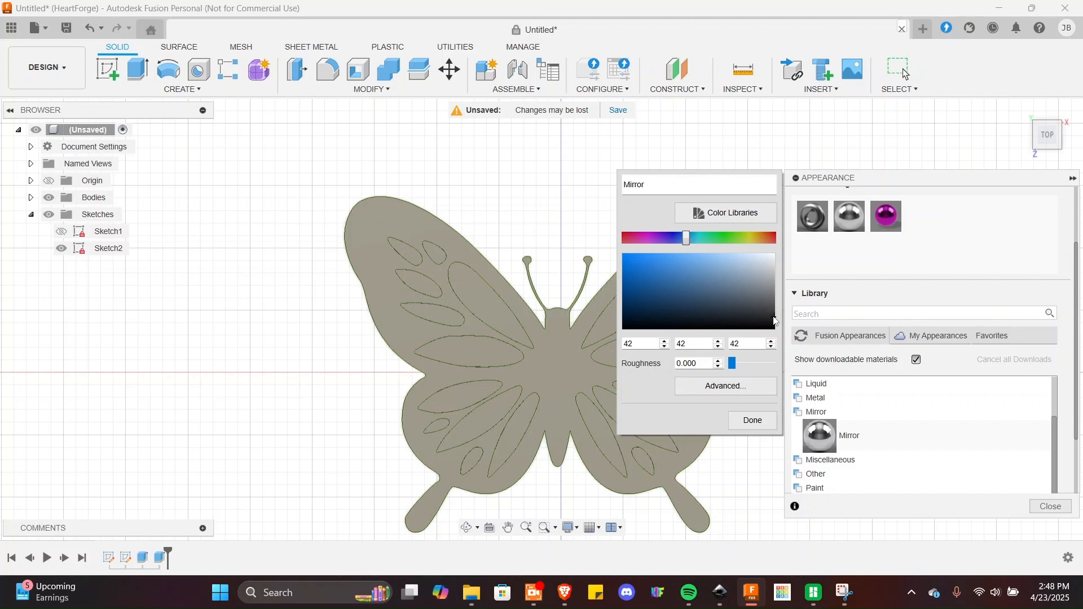
{"action": "left_click", "coordinate": [754, 421]}
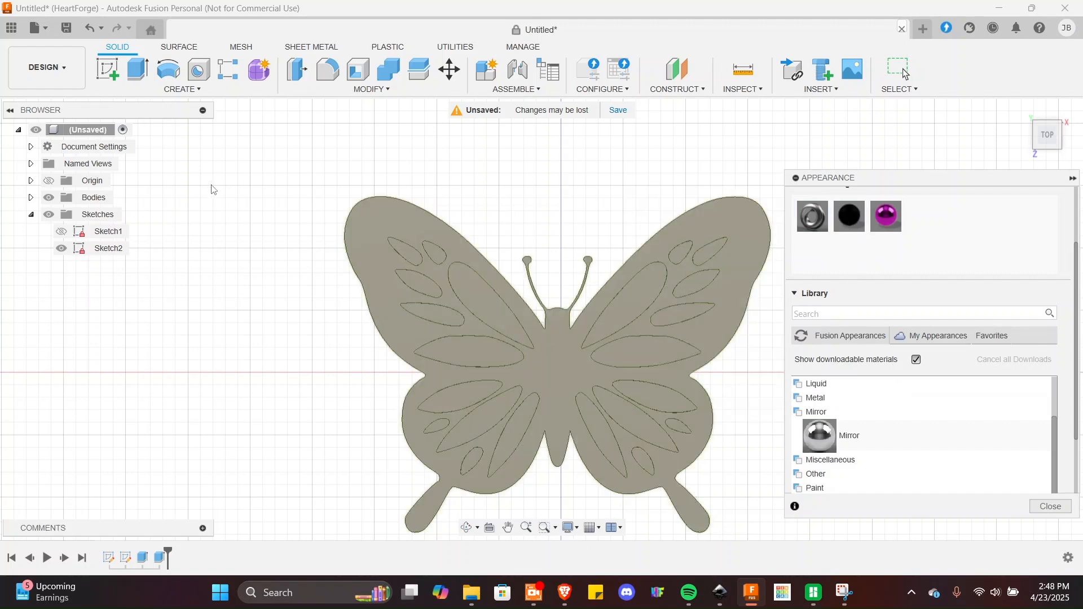
Apply the black Mirror appearance to all of the butterfly's bodies at once
{"action": "left_click", "coordinate": [30, 197]}
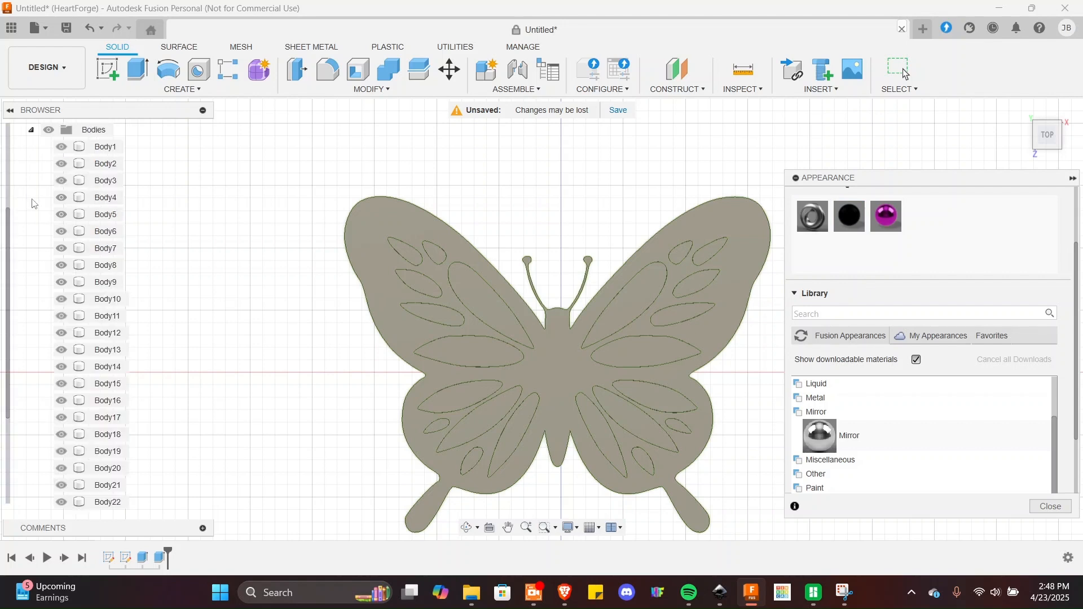
{"action": "left_click", "coordinate": [31, 130]}
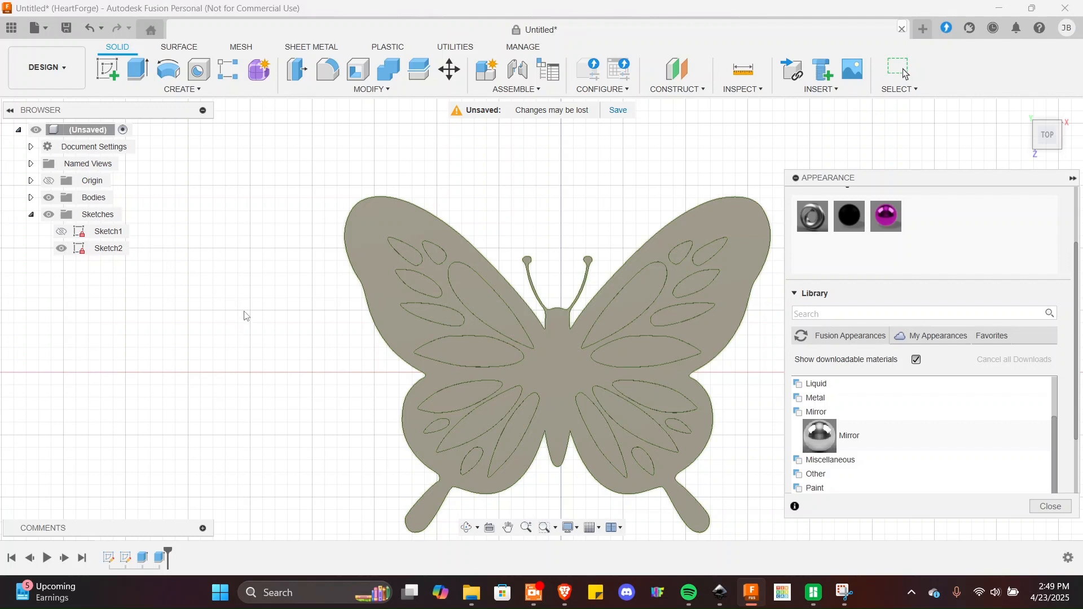
{"action": "mouse_move", "coordinate": [813, 217]}
{"action": "left_mouse_down"}
{"action": "mouse_move", "coordinate": [787, 251]}
{"action": "mouse_move", "coordinate": [619, 235]}
{"action": "mouse_move", "coordinate": [423, 271]}
{"action": "mouse_move", "coordinate": [109, 225]}
{"action": "left_mouse_up"}
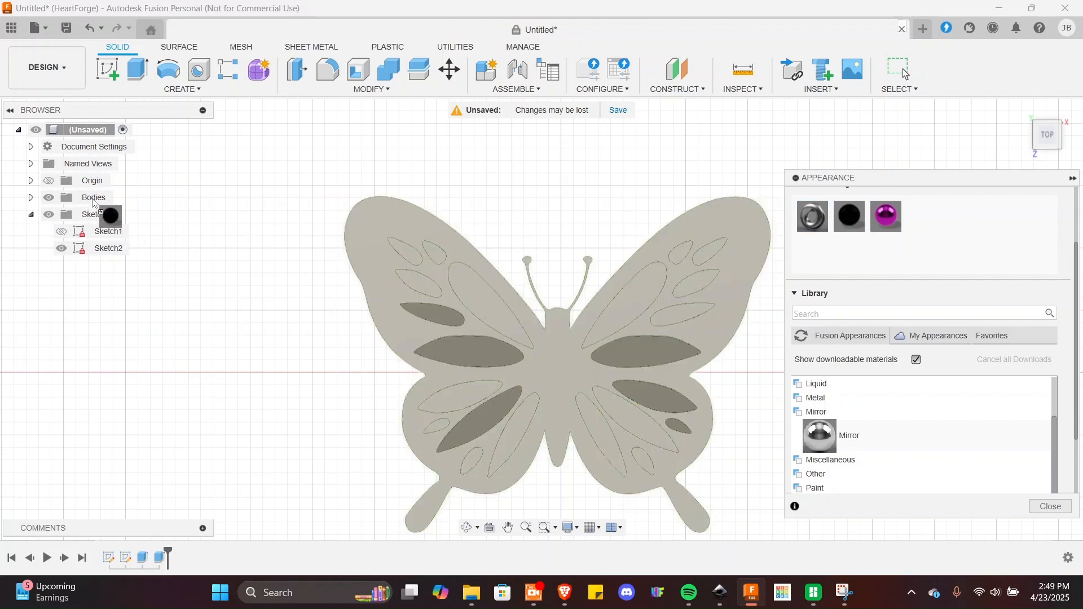
{"action": "left_click_drag", "start_coordinate": [100, 200], "coordinate": [99, 202]}
{"action": "middle_click_drag", "start_coordinate": [254, 310], "coordinate": [600, 357], "text": "shift"}
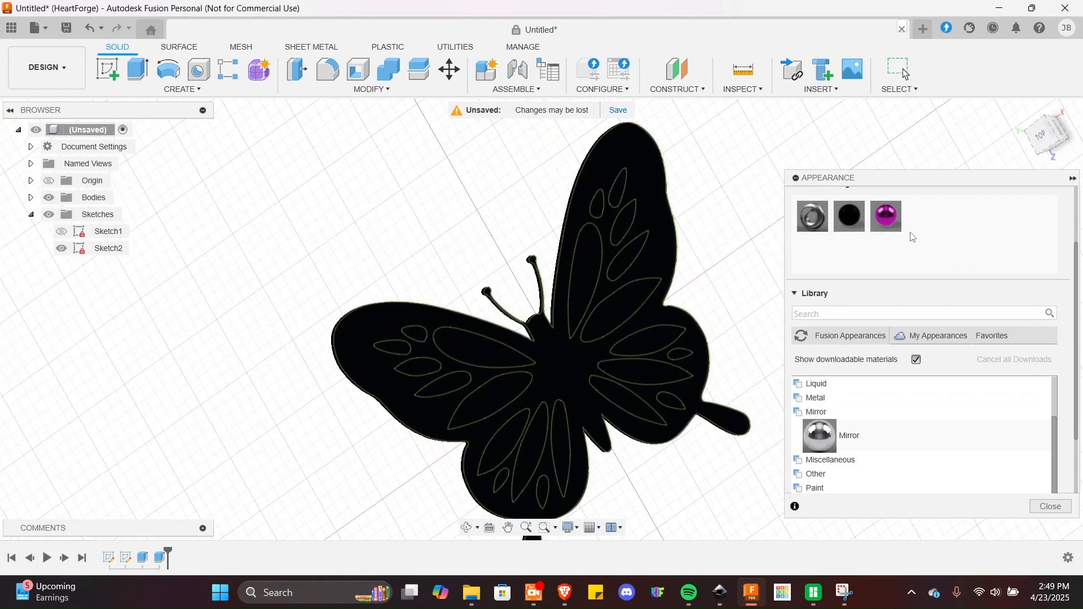
Apply the magenta Mirror appearance to all six openings of the butterfly's upper right wing, one body at a time
{"action": "left_click_drag", "start_coordinate": [887, 217], "coordinate": [587, 275]}
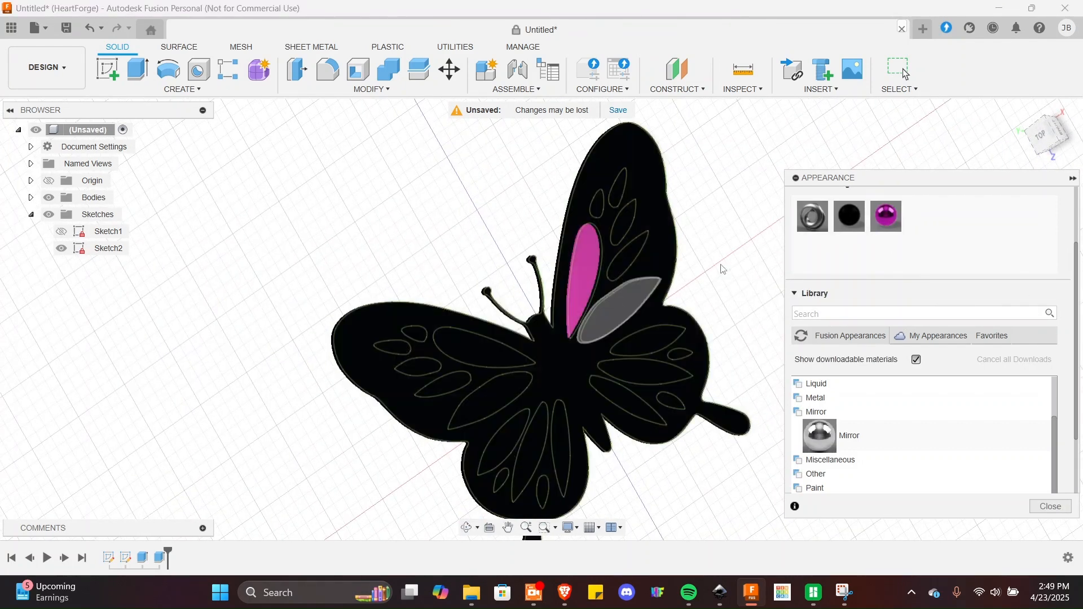
{"action": "left_click_drag", "start_coordinate": [887, 216], "coordinate": [625, 306]}
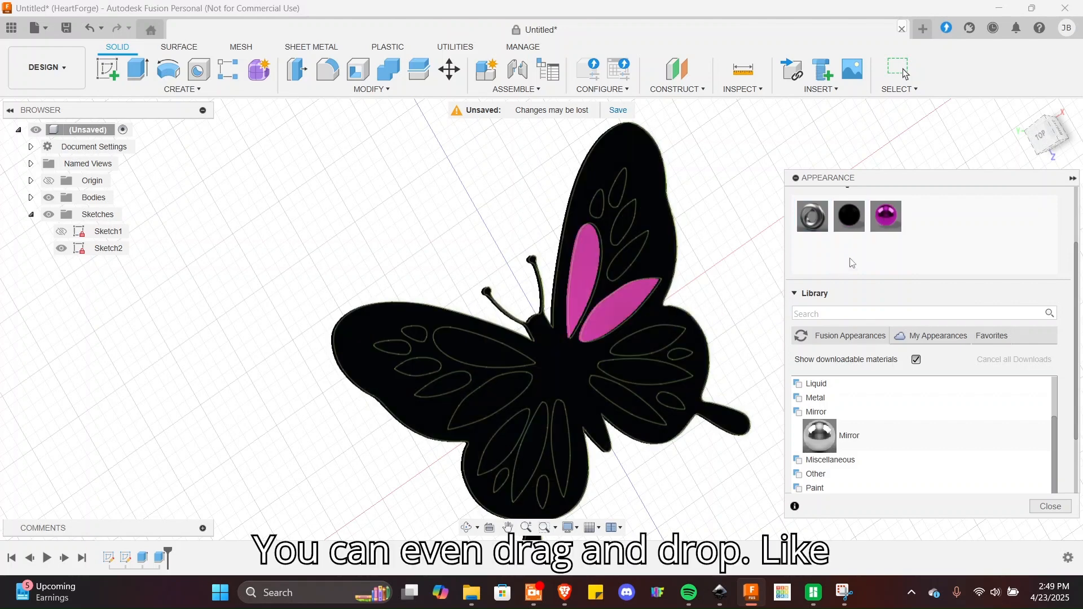
{"action": "left_click_drag", "start_coordinate": [888, 216], "coordinate": [632, 253]}
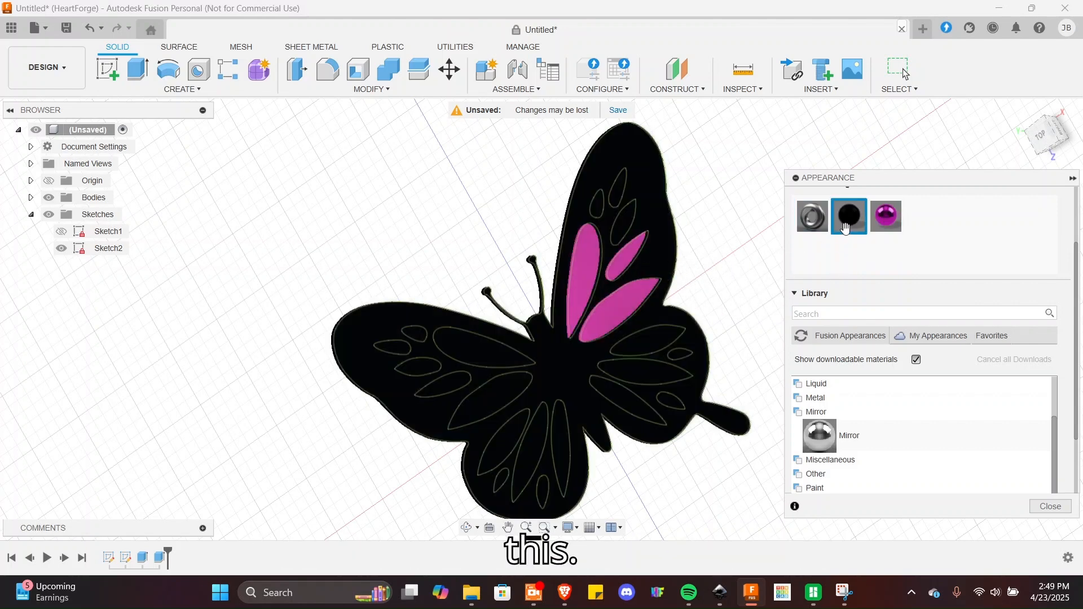
{"action": "left_click_drag", "start_coordinate": [888, 222], "coordinate": [620, 230]}
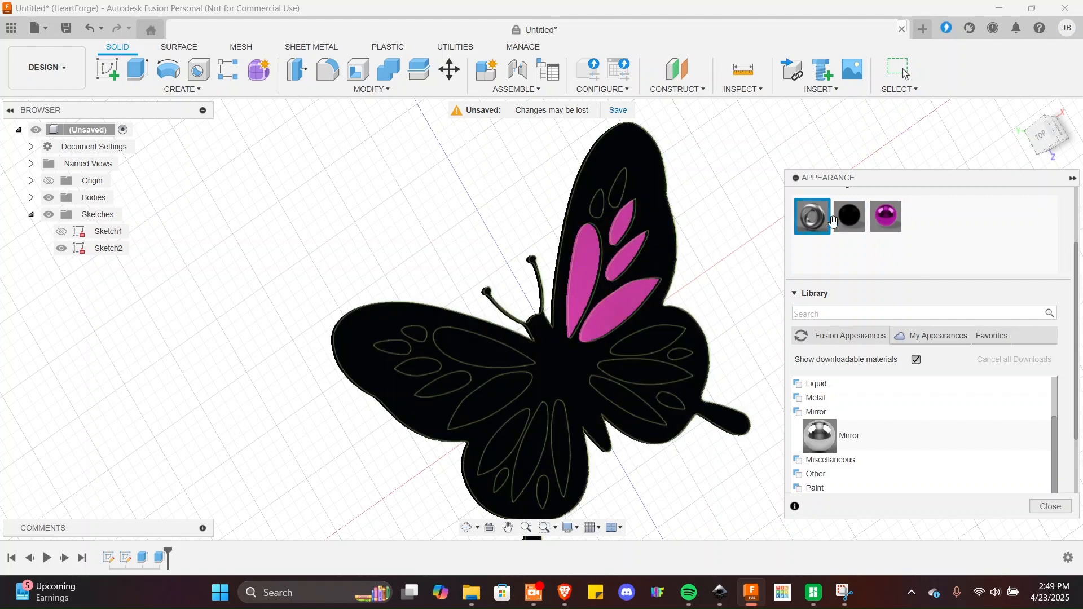
{"action": "left_click_drag", "start_coordinate": [887, 220], "coordinate": [625, 200]}
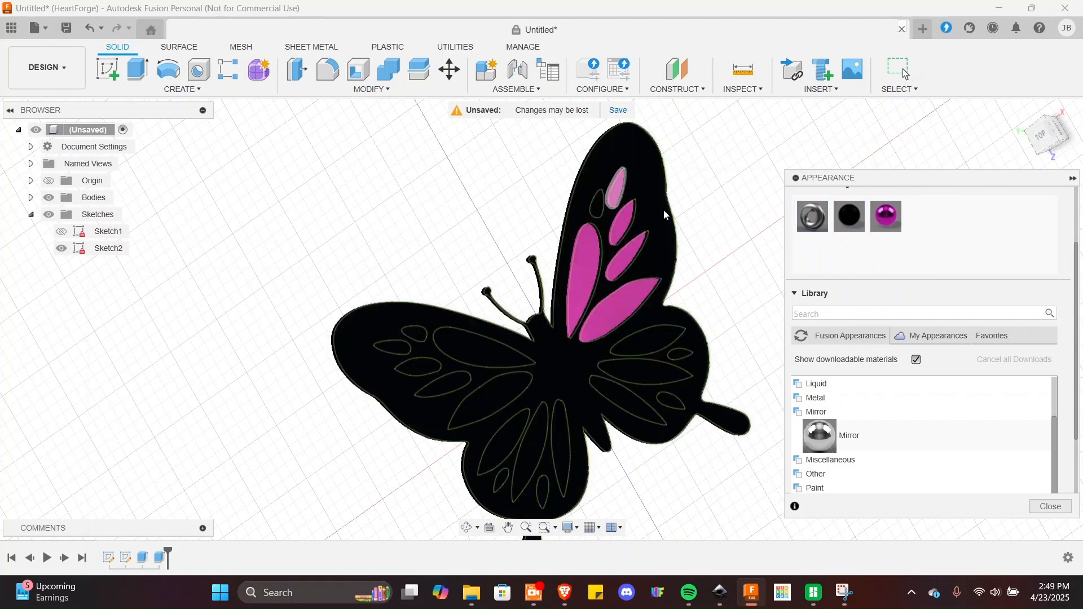
{"action": "left_click_drag", "start_coordinate": [887, 222], "coordinate": [599, 207]}
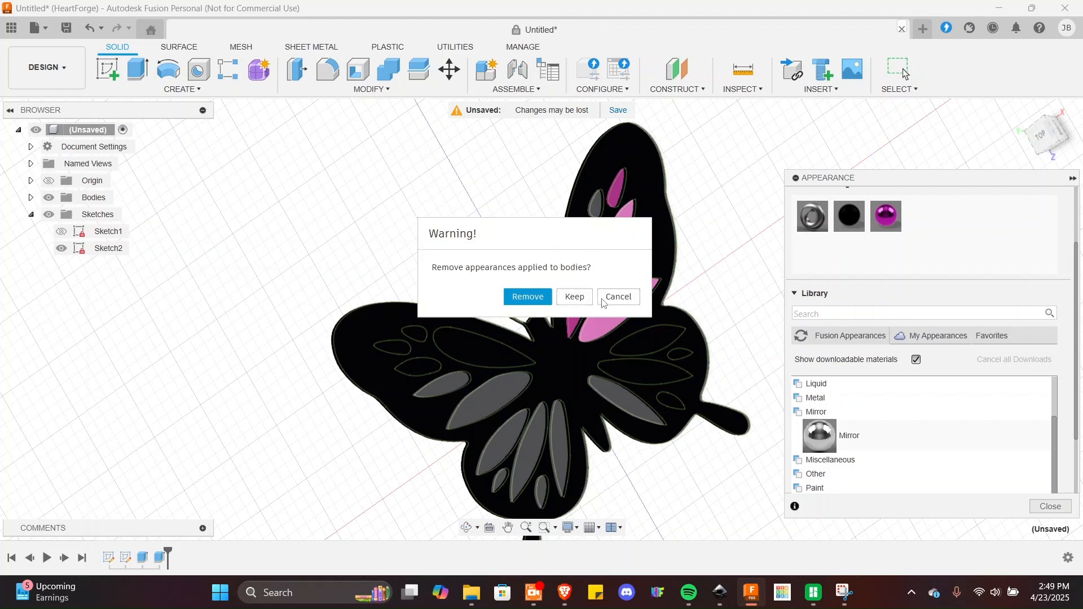
{"action": "left_click", "coordinate": [582, 297]}
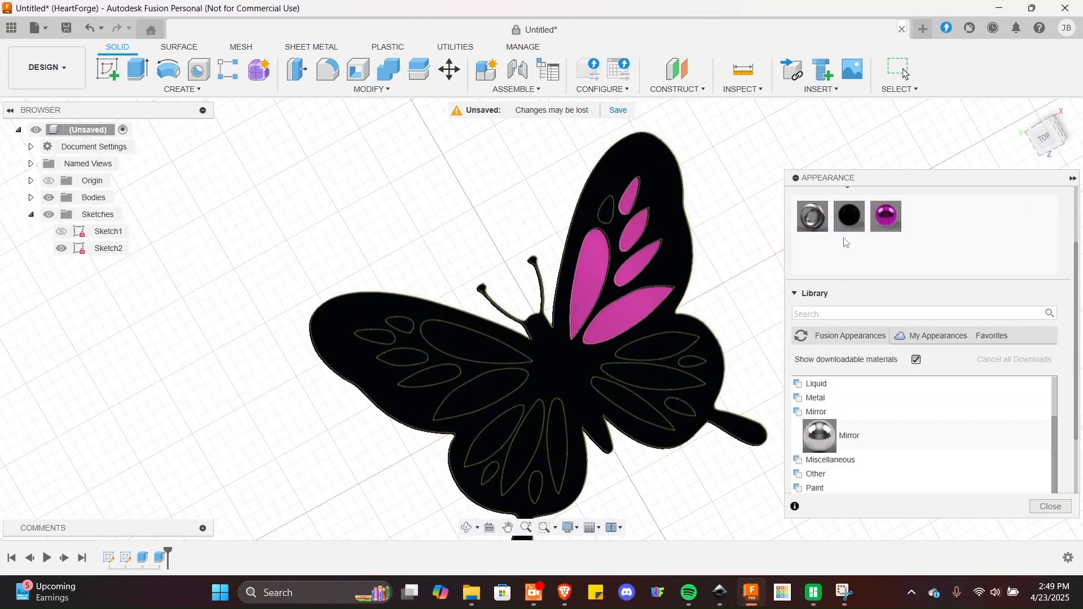
{"action": "left_click_drag", "start_coordinate": [887, 217], "coordinate": [603, 215]}
Apply the magenta Mirror appearance to the three long and two small openings of the lower right wing
{"action": "left_click_drag", "start_coordinate": [887, 216], "coordinate": [670, 347]}
{"action": "left_click_drag", "start_coordinate": [880, 214], "coordinate": [664, 377]}
{"action": "left_click_drag", "start_coordinate": [761, 297], "coordinate": [639, 402]}
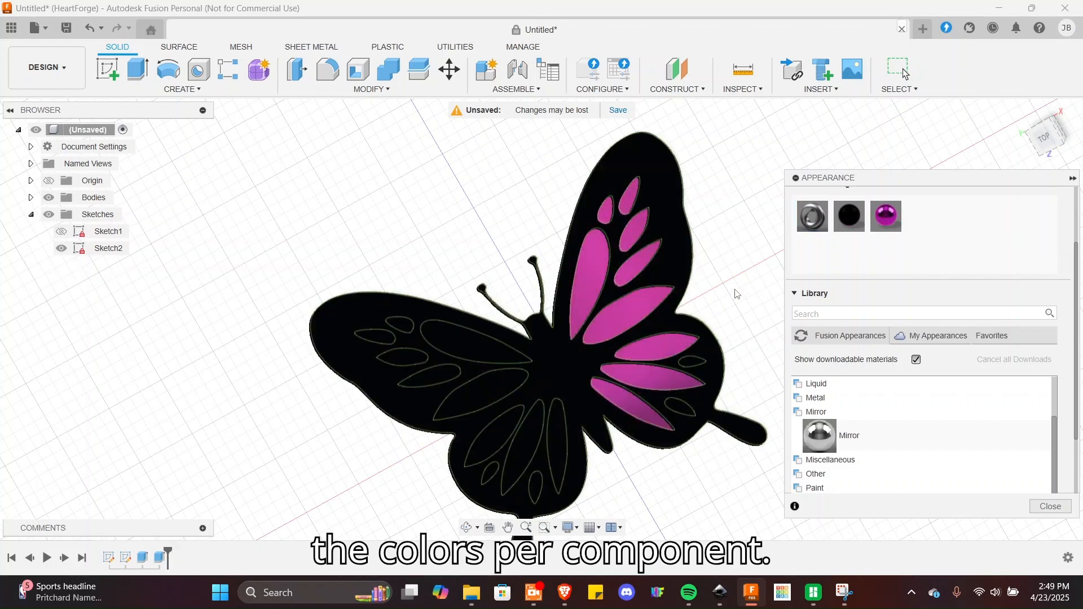
{"action": "left_click_drag", "start_coordinate": [886, 216], "coordinate": [696, 367]}
{"action": "left_click", "coordinate": [618, 298]}
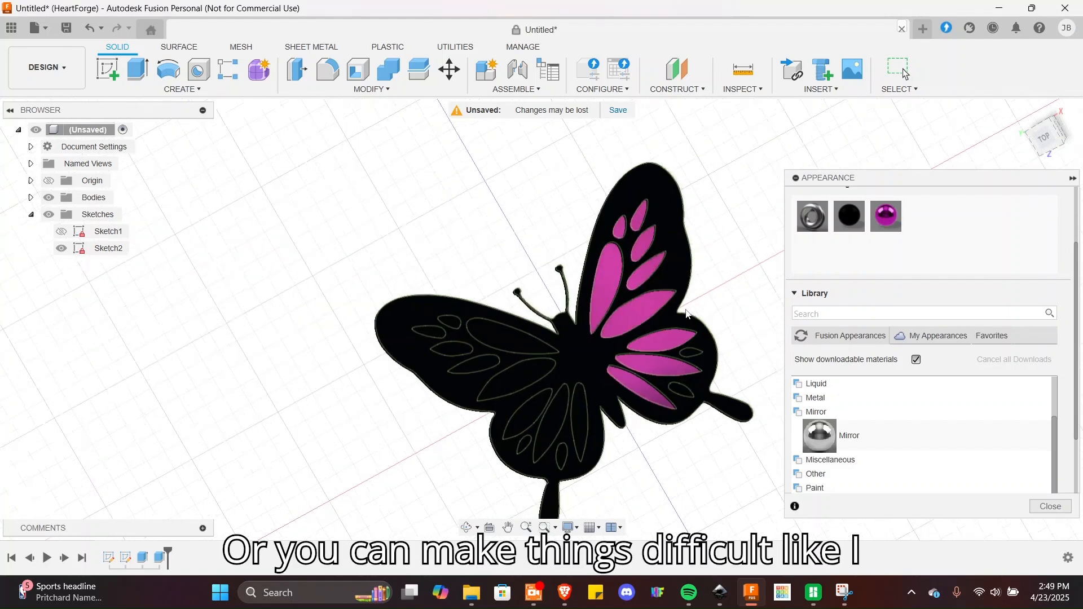
{"action": "scroll", "coordinate": [717, 324], "scroll_direction": "up", "scroll_amount": 5}
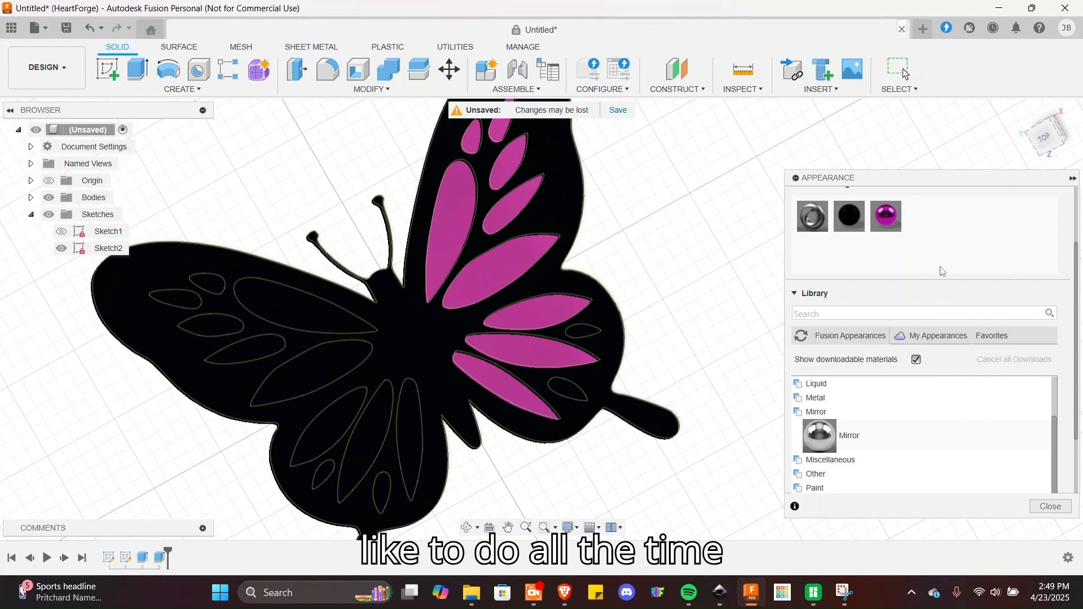
{"action": "left_click_drag", "start_coordinate": [886, 216], "coordinate": [657, 336]}
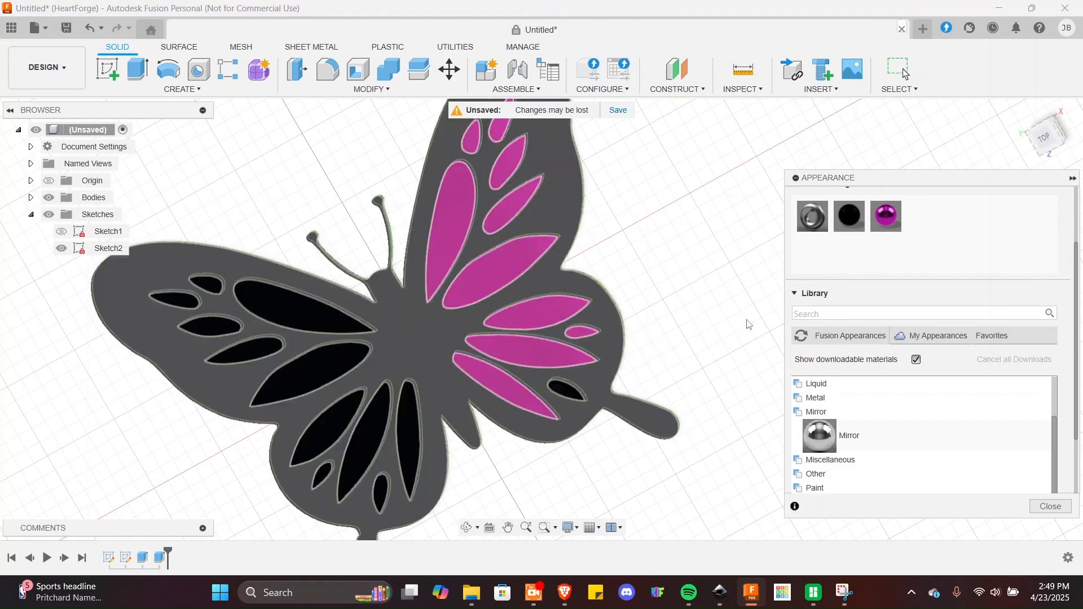
{"action": "left_click_drag", "start_coordinate": [886, 216], "coordinate": [570, 392]}
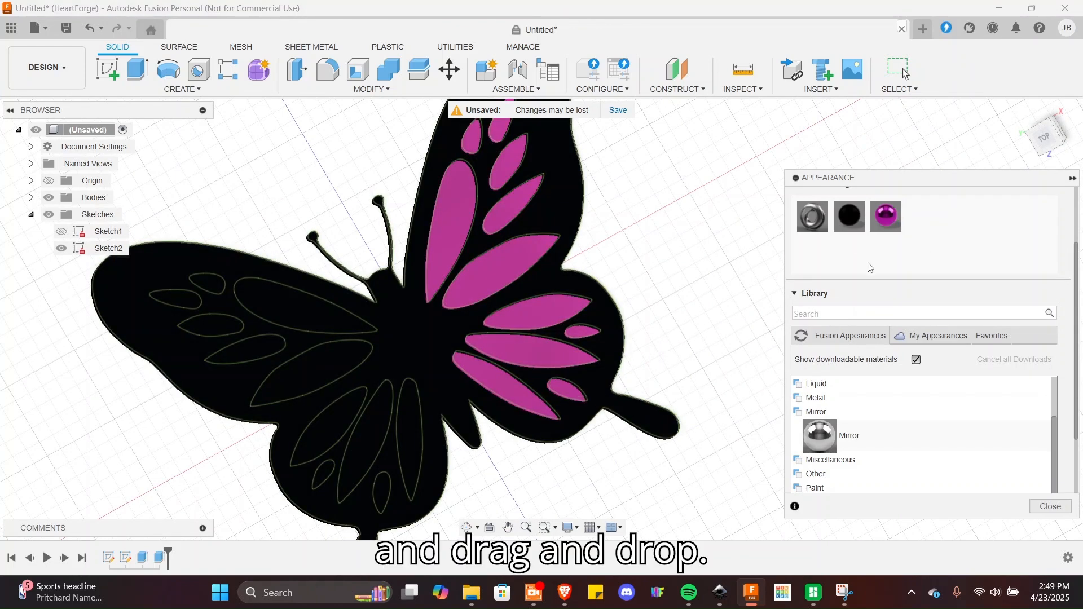
Apply the magenta Mirror appearance to the long openings of the lower left wing and all six openings of the upper left wing
{"action": "left_click_drag", "start_coordinate": [887, 216], "coordinate": [408, 436]}
{"action": "left_click_drag", "start_coordinate": [887, 216], "coordinate": [358, 446]}
{"action": "left_click_drag", "start_coordinate": [892, 218], "coordinate": [360, 364]}
{"action": "left_click_drag", "start_coordinate": [888, 218], "coordinate": [297, 337]}
{"action": "left_click_drag", "start_coordinate": [899, 224], "coordinate": [264, 361]}
{"action": "left_click_drag", "start_coordinate": [887, 217], "coordinate": [218, 333]}
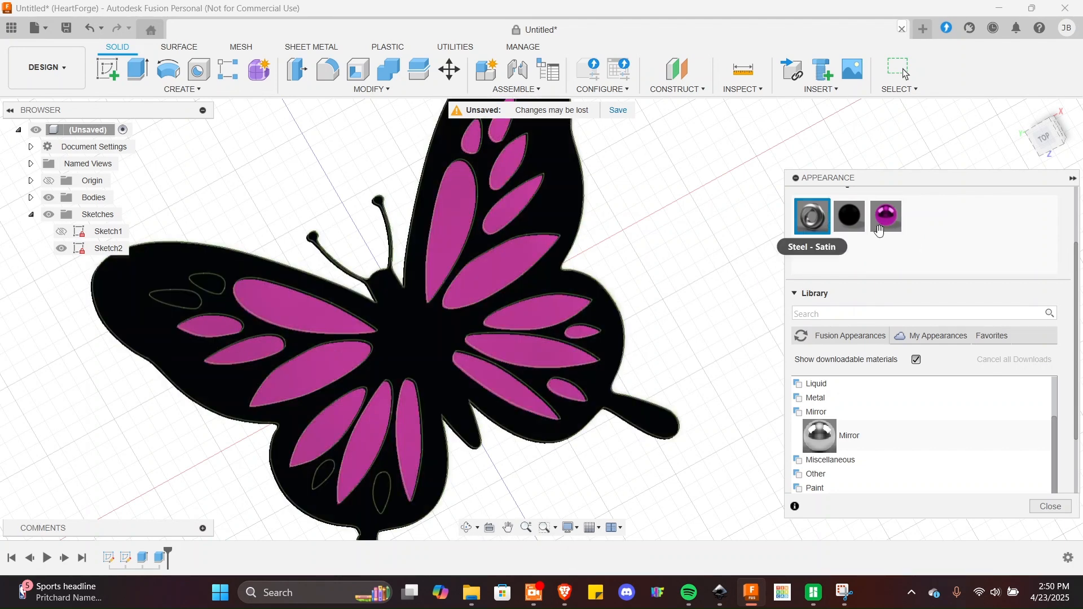
{"action": "left_click_drag", "start_coordinate": [888, 219], "coordinate": [174, 301]}
{"action": "left_click_drag", "start_coordinate": [889, 224], "coordinate": [211, 288]}
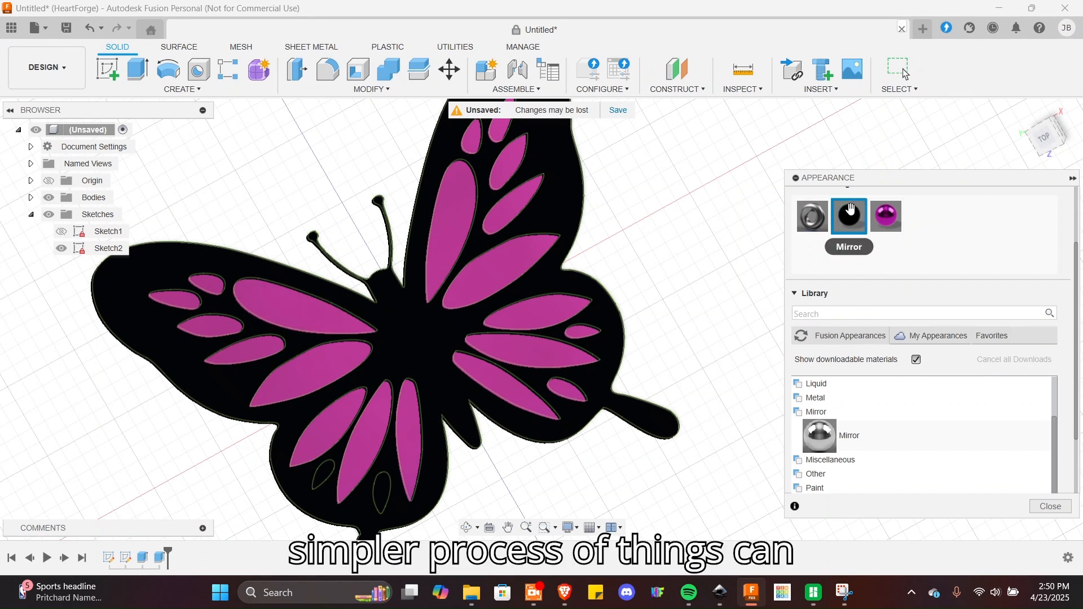
Apply the magenta Mirror appearance to the two small openings of the lower left wing and finish the appearance editing
{"action": "left_click_drag", "start_coordinate": [887, 218], "coordinate": [322, 484]}
{"action": "left_click", "coordinate": [628, 297]}
{"action": "left_click_drag", "start_coordinate": [899, 218], "coordinate": [323, 484]}
{"action": "left_click_drag", "start_coordinate": [887, 218], "coordinate": [381, 499]}
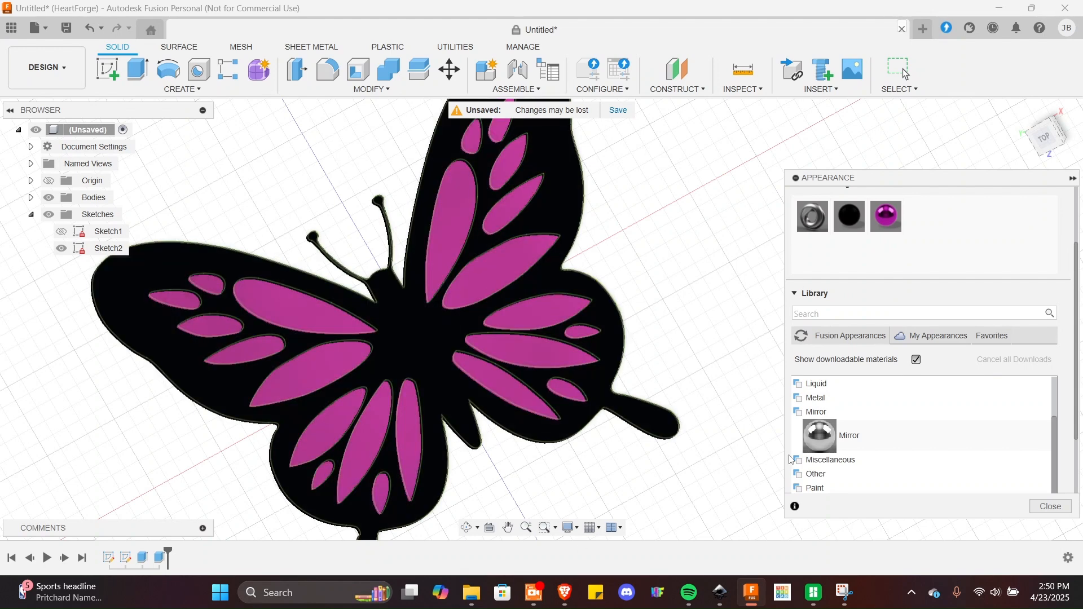
{"action": "left_click_drag", "start_coordinate": [883, 218], "coordinate": [414, 356]}
{"action": "left_click_drag", "start_coordinate": [848, 217], "coordinate": [319, 476]}
{"action": "left_click", "coordinate": [1063, 507]}
Examine the coloured butterfly squarely from the top with the whole shape in view
{"action": "left_click", "coordinate": [1044, 137]}
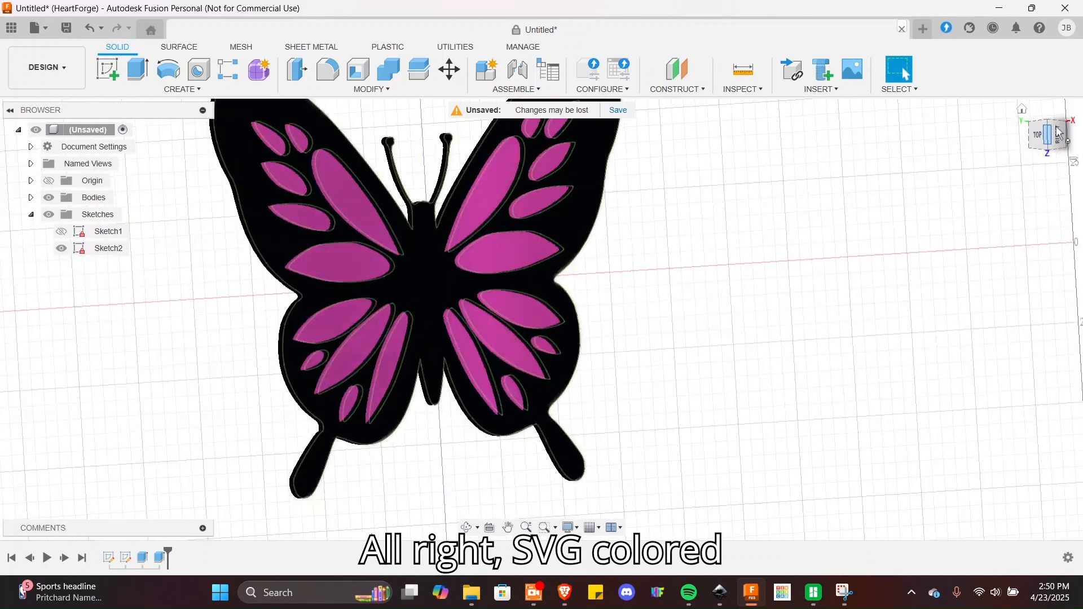
{"action": "scroll", "coordinate": [642, 249], "scroll_direction": "up", "scroll_amount": 3}
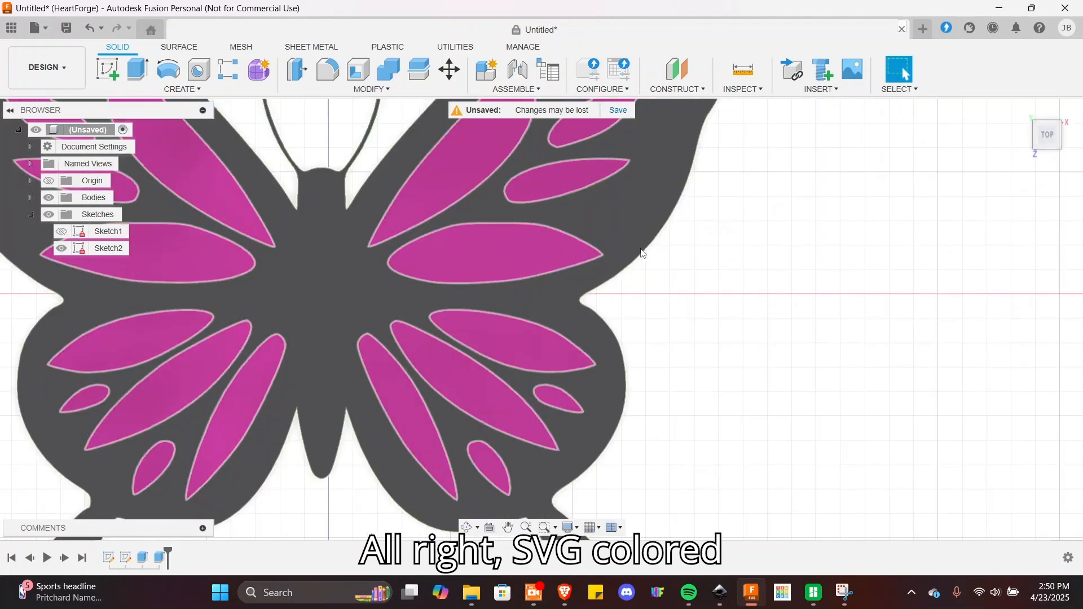
{"action": "scroll", "coordinate": [642, 250], "scroll_direction": "down", "scroll_amount": 2}
{"action": "scroll", "coordinate": [775, 272], "scroll_direction": "down", "scroll_amount": 2}
{"action": "scroll", "coordinate": [734, 316], "scroll_direction": "up", "scroll_amount": 1}
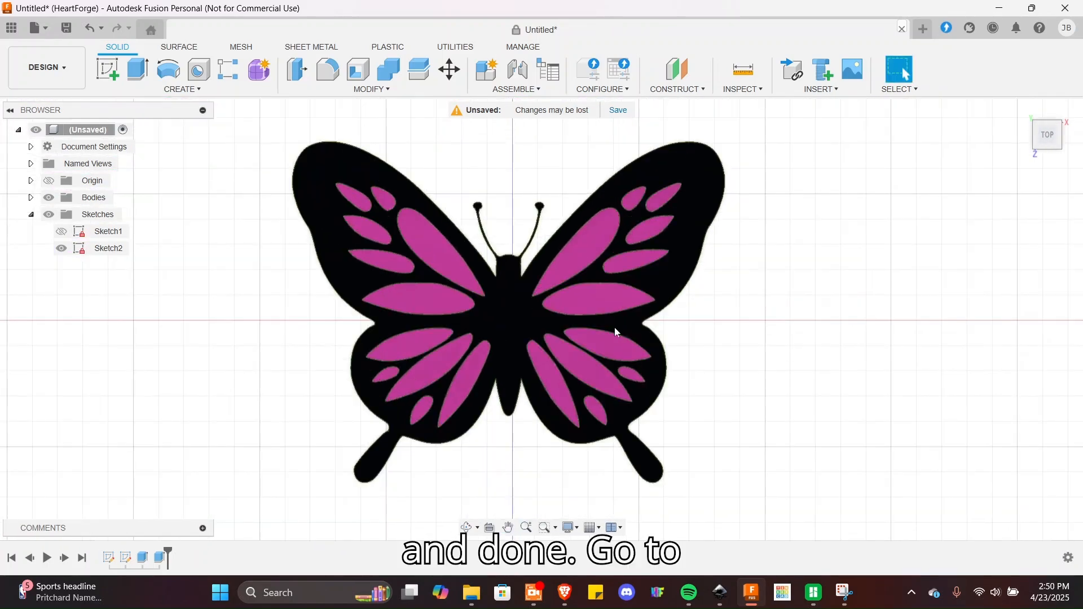
Preview the butterfly at an oblique angle in the Render workspace and return to the Design workspace
{"action": "left_click", "coordinate": [72, 82]}
{"action": "left_click", "coordinate": [61, 159]}
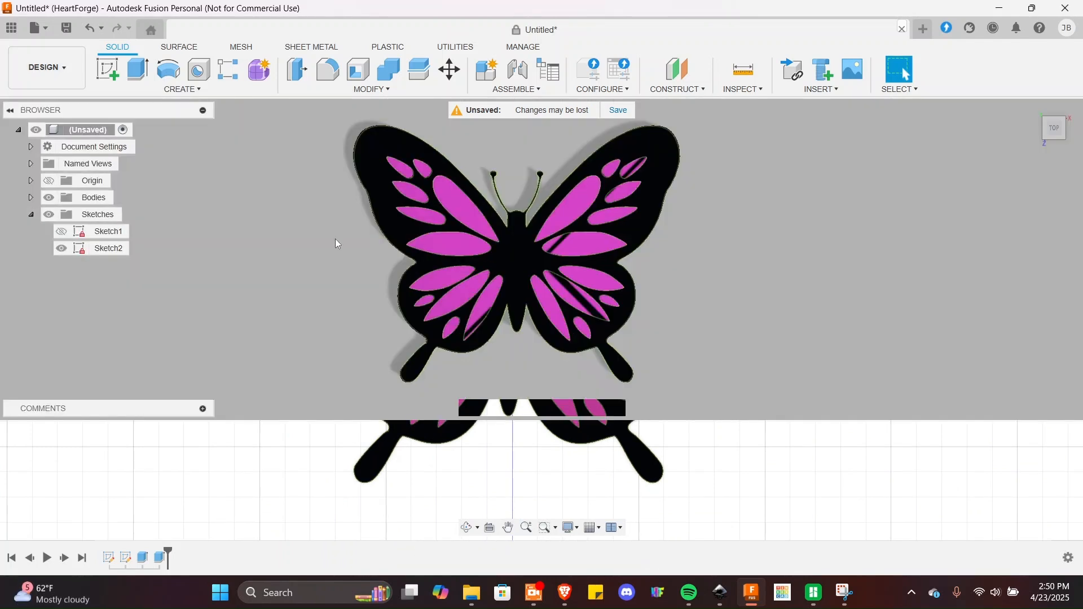
{"action": "middle_click_drag", "start_coordinate": [282, 336], "coordinate": [342, 159], "text": "shift"}
{"action": "left_click", "coordinate": [48, 67]}
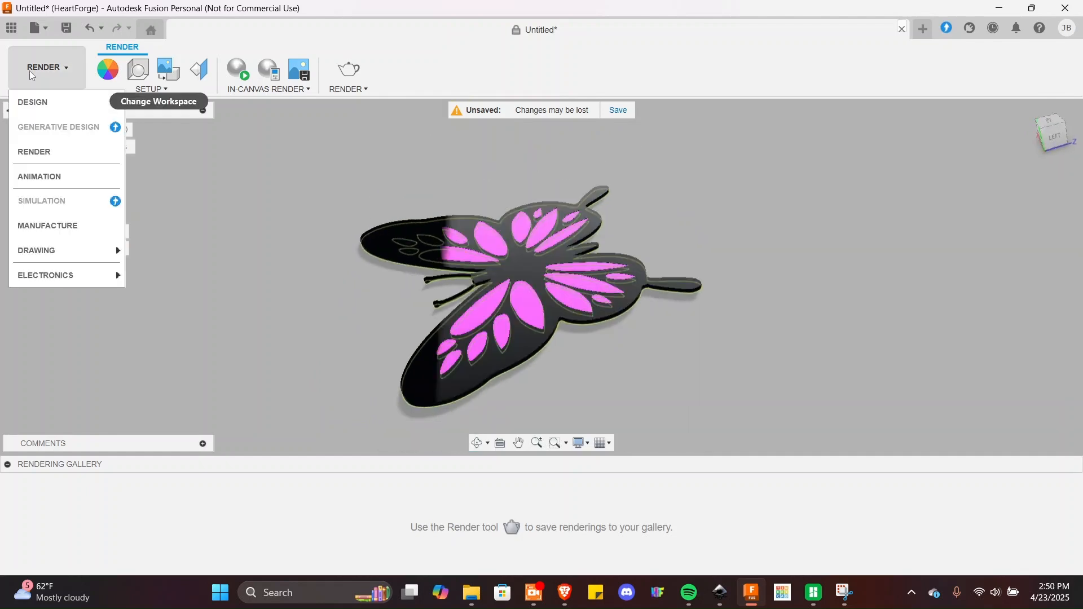
{"action": "left_click", "coordinate": [39, 130]}
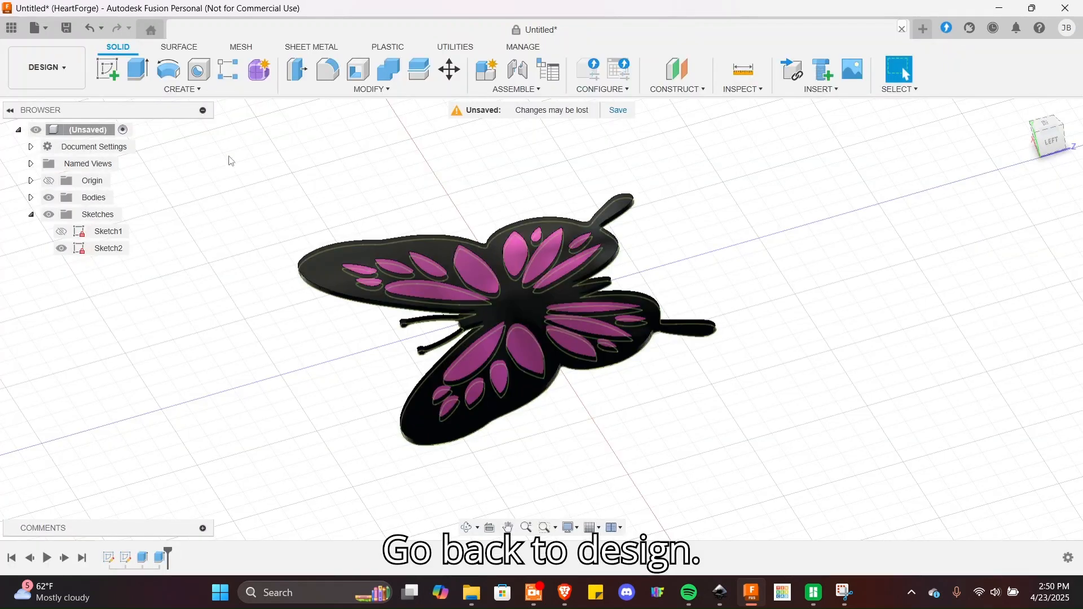
Set up an export of the design as a 3MF file named BUTTERFLY
{"action": "left_click", "coordinate": [35, 28]}
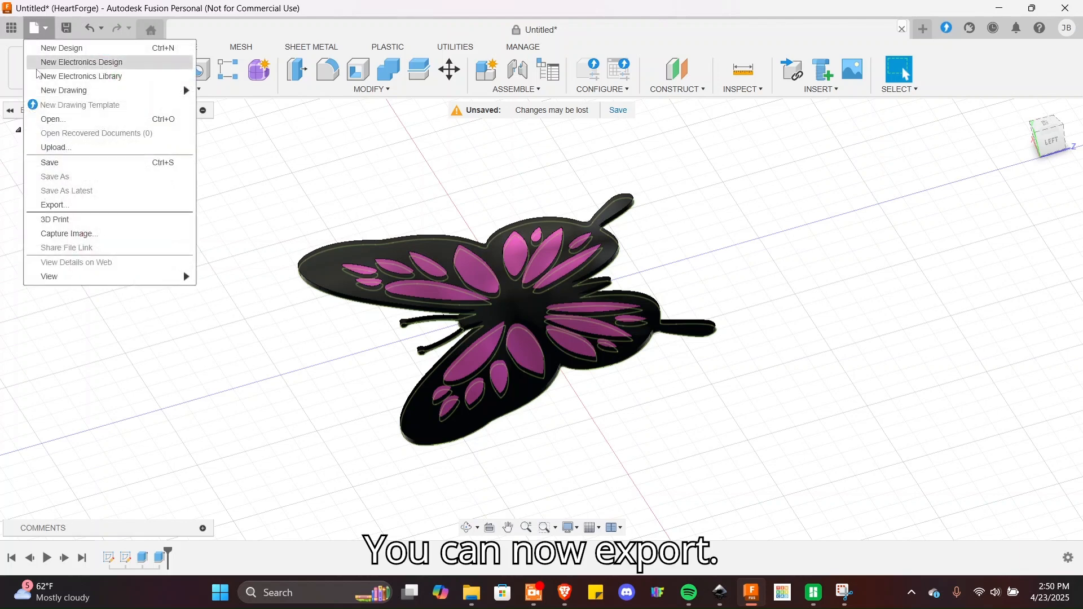
{"action": "left_click", "coordinate": [63, 205]}
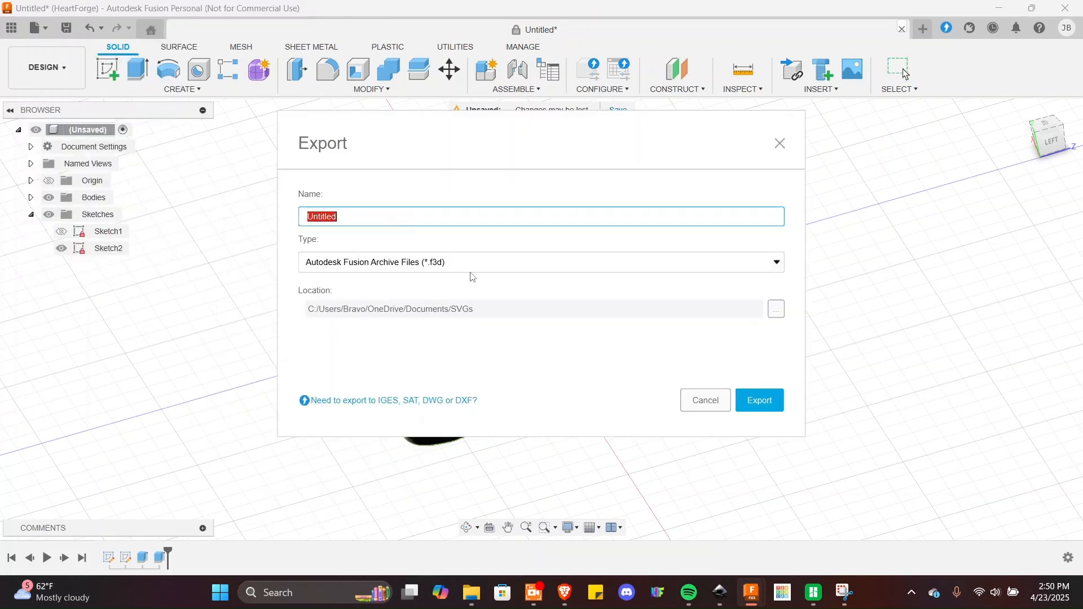
{"action": "left_click", "coordinate": [471, 264]}
{"action": "left_click", "coordinate": [338, 295]}
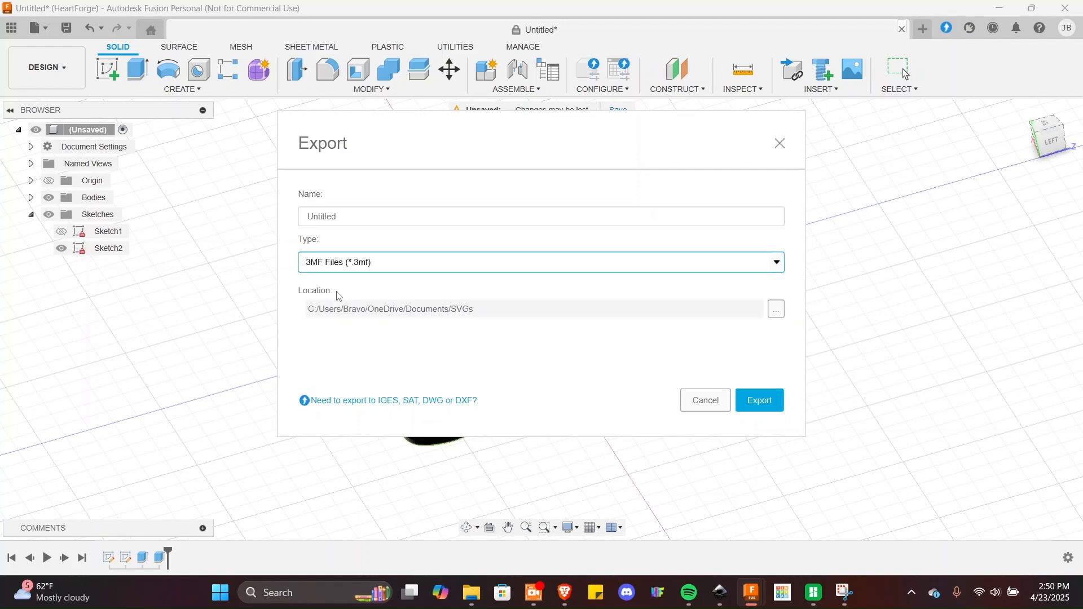
{"action": "double_click", "coordinate": [357, 220]}
{"action": "type", "text": "BUTTERFLY"}
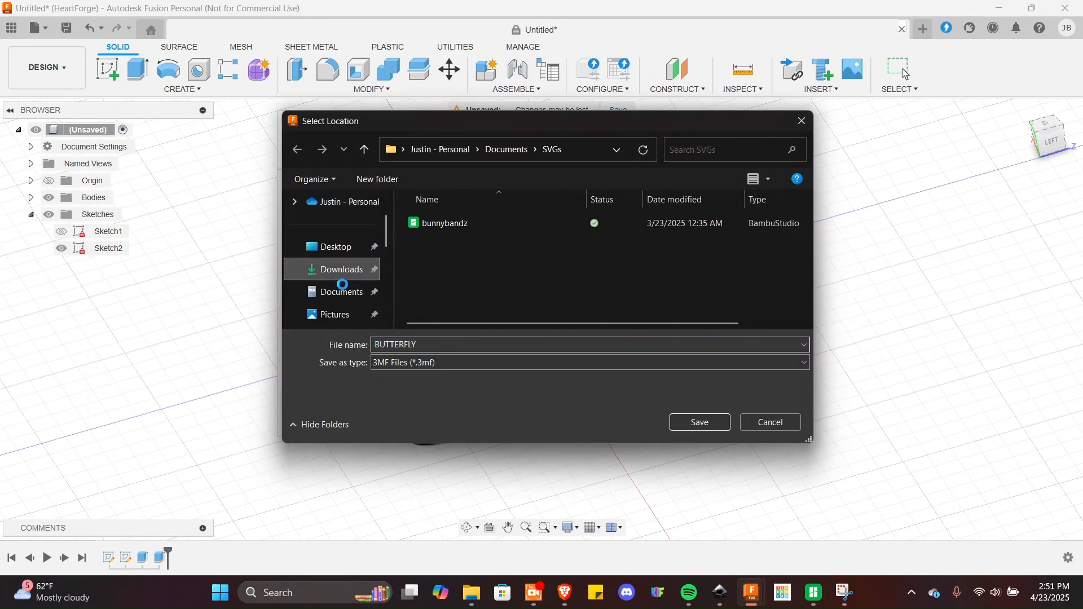
Choose the HEARTFORGE folder inside Documents as the save location and export the 3MF file
{"action": "left_click", "coordinate": [342, 271]}
{"action": "left_click", "coordinate": [339, 292]}
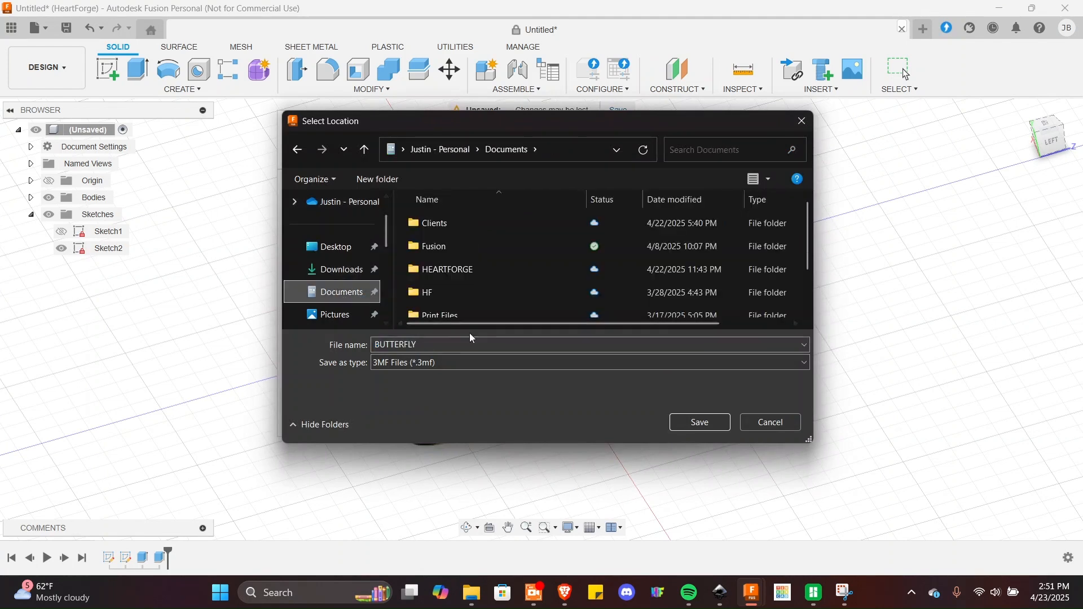
{"action": "left_click", "coordinate": [450, 277]}
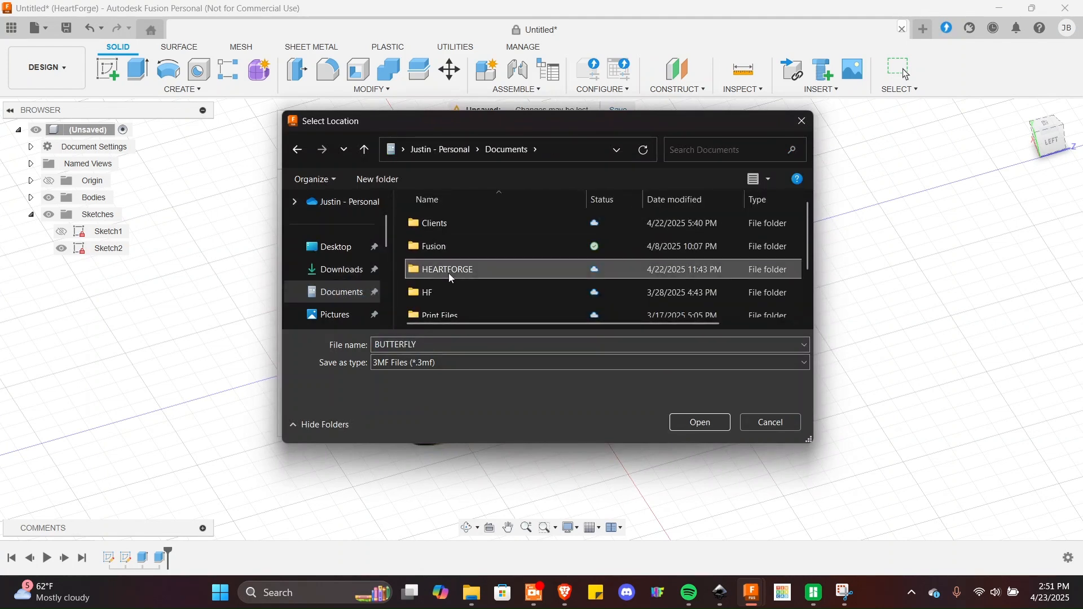
{"action": "left_click", "coordinate": [700, 423]}
{"action": "left_click", "coordinate": [700, 424]}
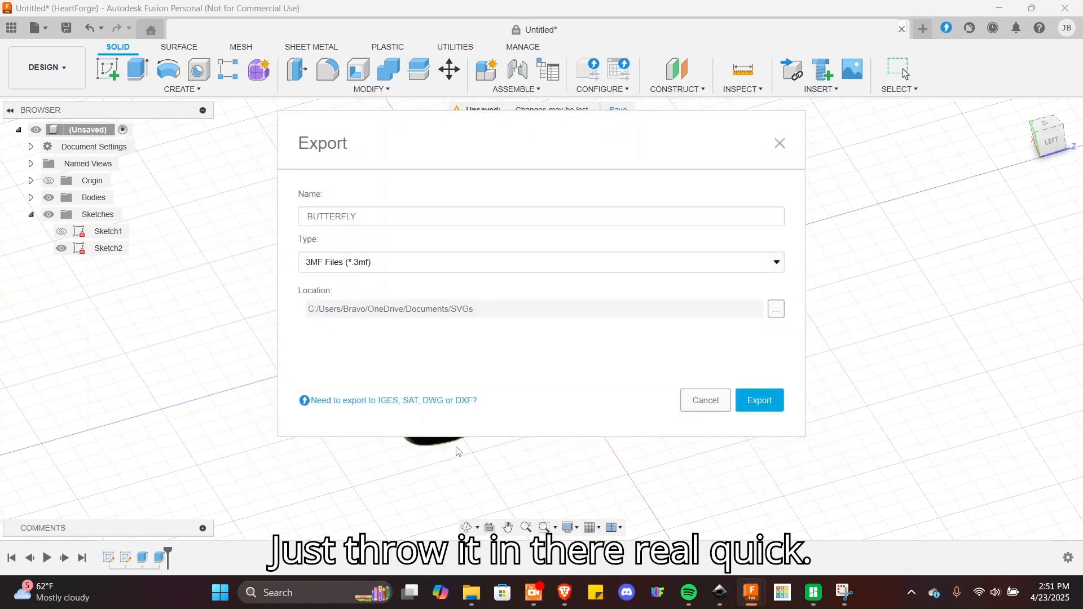
{"action": "left_click", "coordinate": [780, 406]}
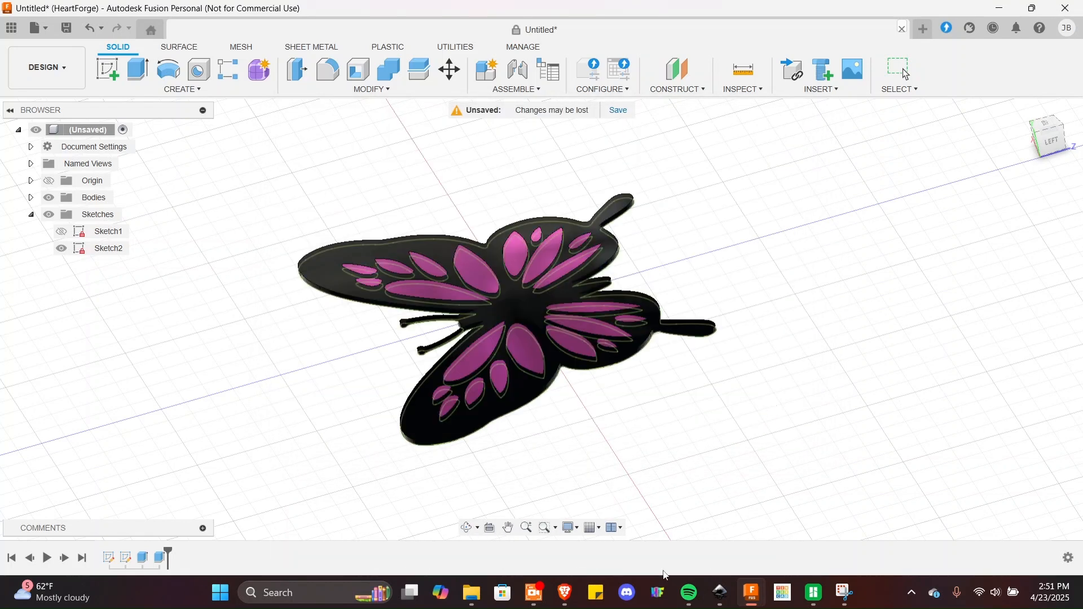
Launch a new Bambu Studio window
{"action": "mouse_move", "coordinate": [707, 603]}
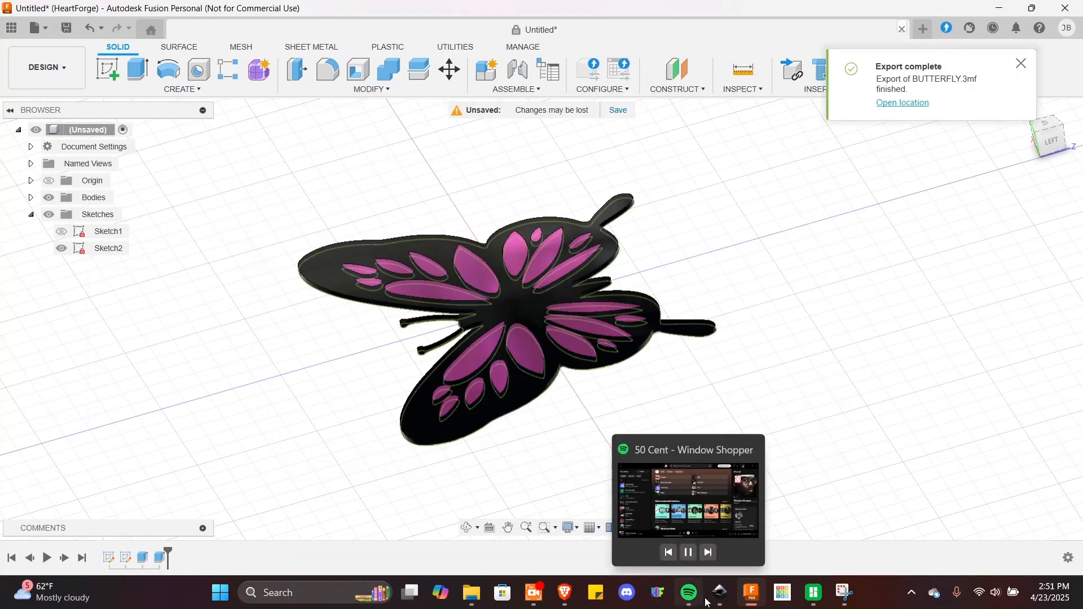
{"action": "right_click", "coordinate": [807, 604]}
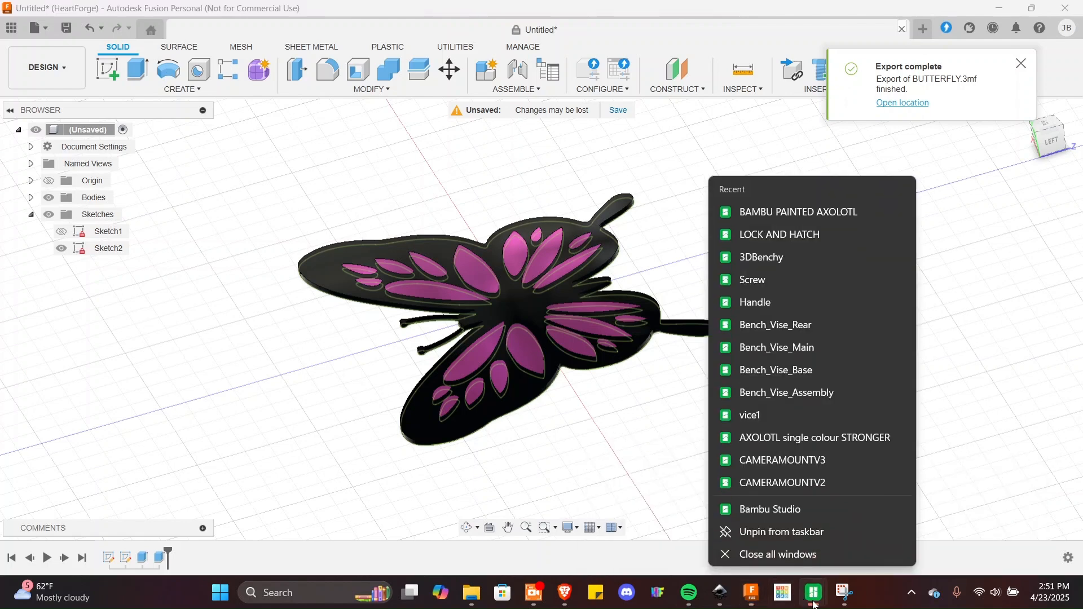
{"action": "left_click", "coordinate": [751, 514]}
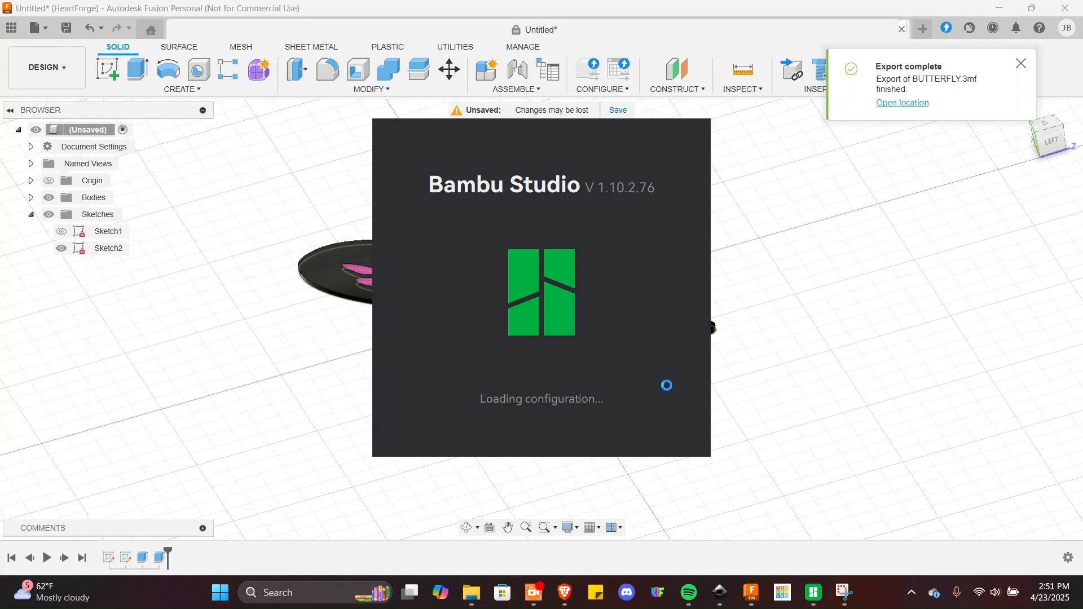
Minimize the music player, Inkscape, browser and file explorer windows to reach the new Bambu Studio window
{"action": "left_click", "coordinate": [693, 598]}
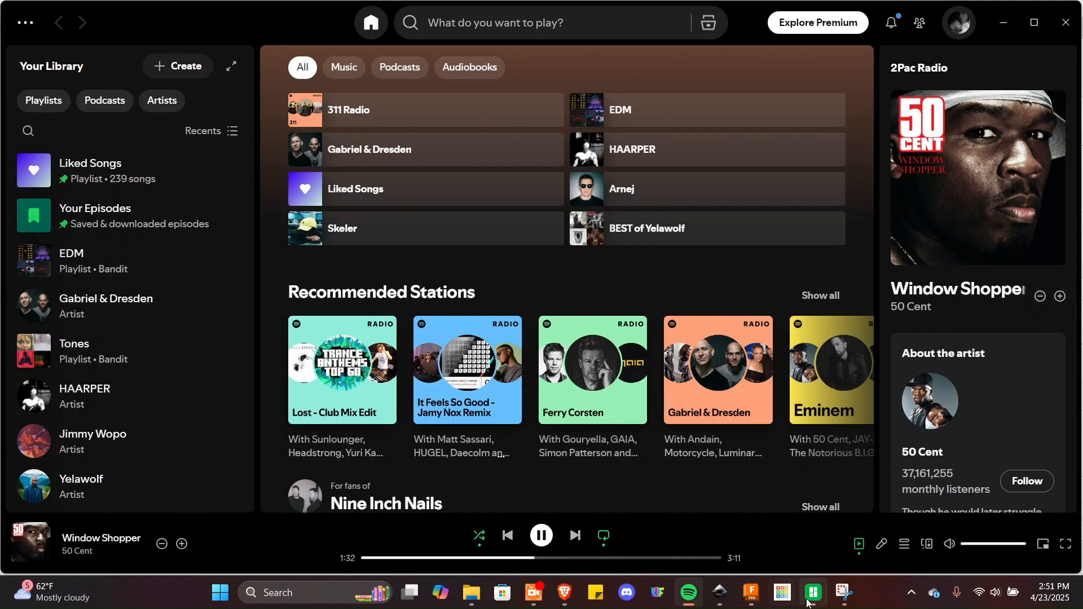
{"action": "mouse_move", "coordinate": [807, 603]}
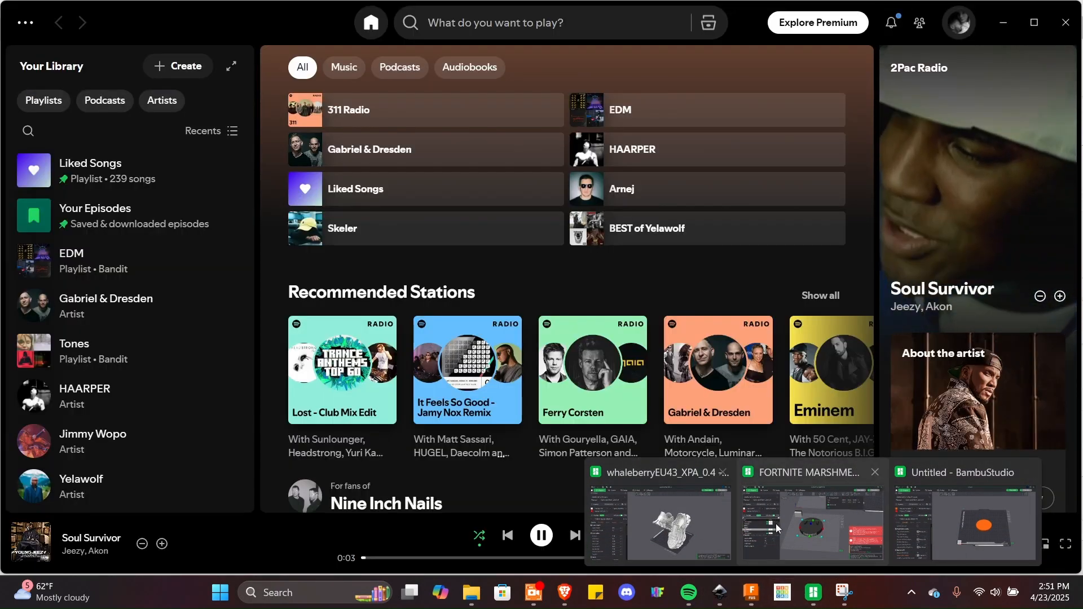
{"action": "left_click", "coordinate": [1007, 28]}
{"action": "left_click", "coordinate": [1000, 9]}
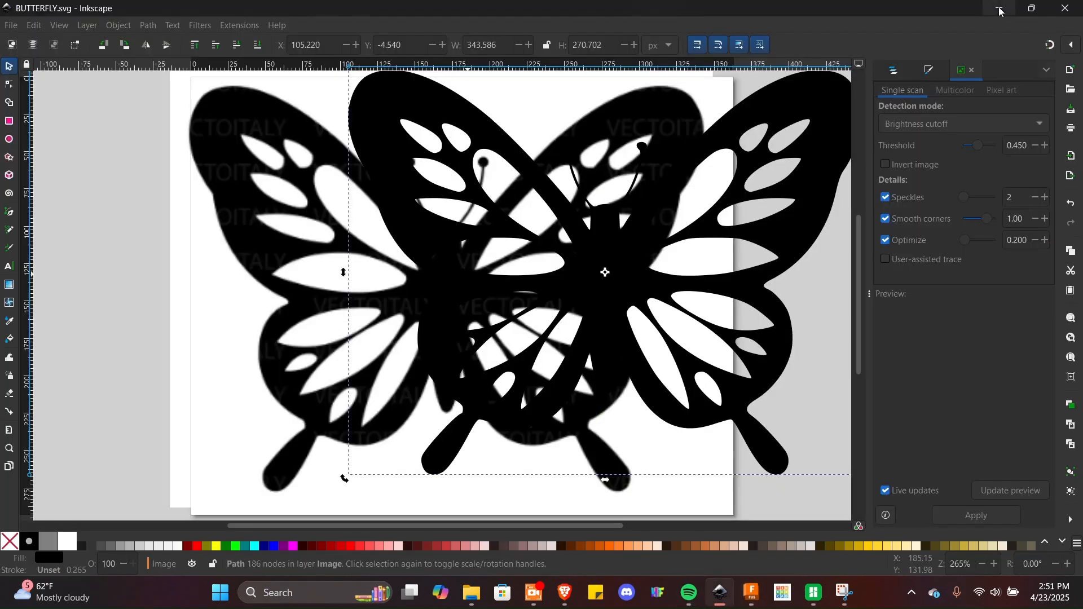
{"action": "left_click", "coordinate": [999, 8]}
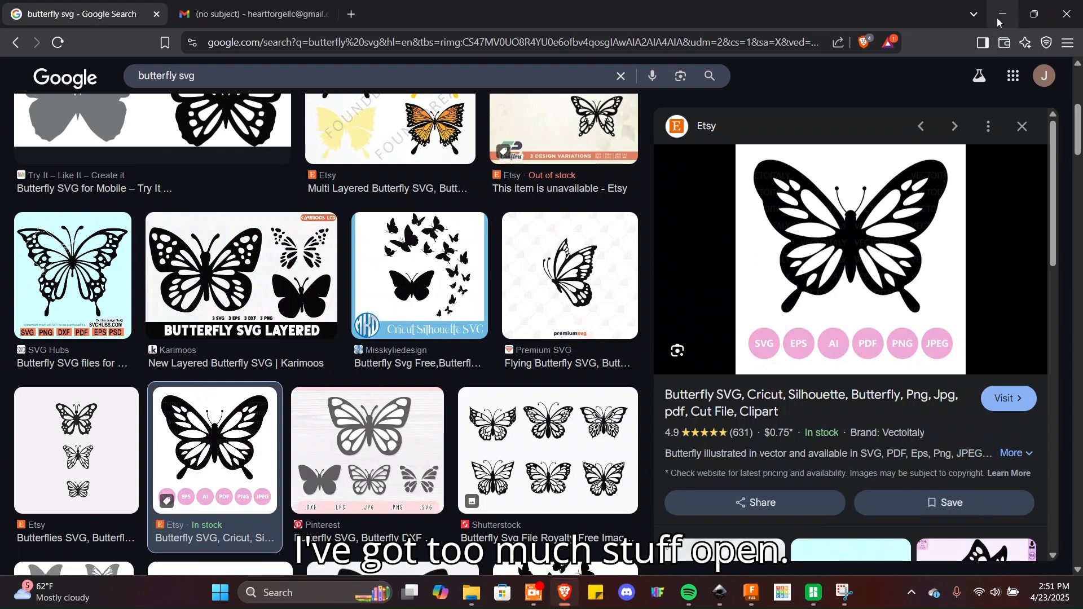
{"action": "left_click", "coordinate": [999, 8]}
{"action": "left_click", "coordinate": [1005, 10]}
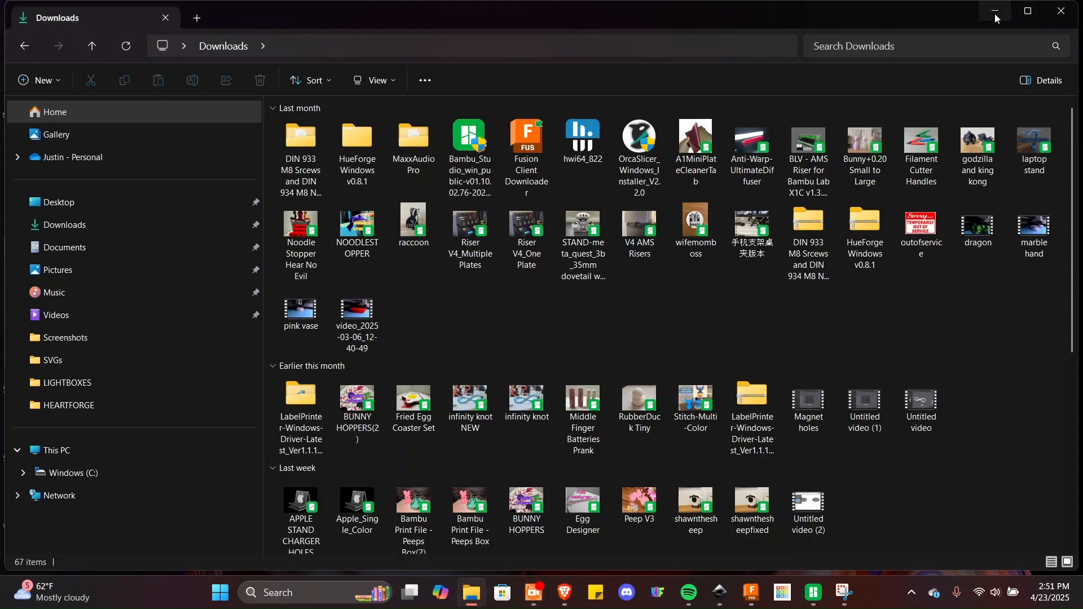
{"action": "left_click", "coordinate": [994, 12]}
{"action": "left_click", "coordinate": [1007, 11]}
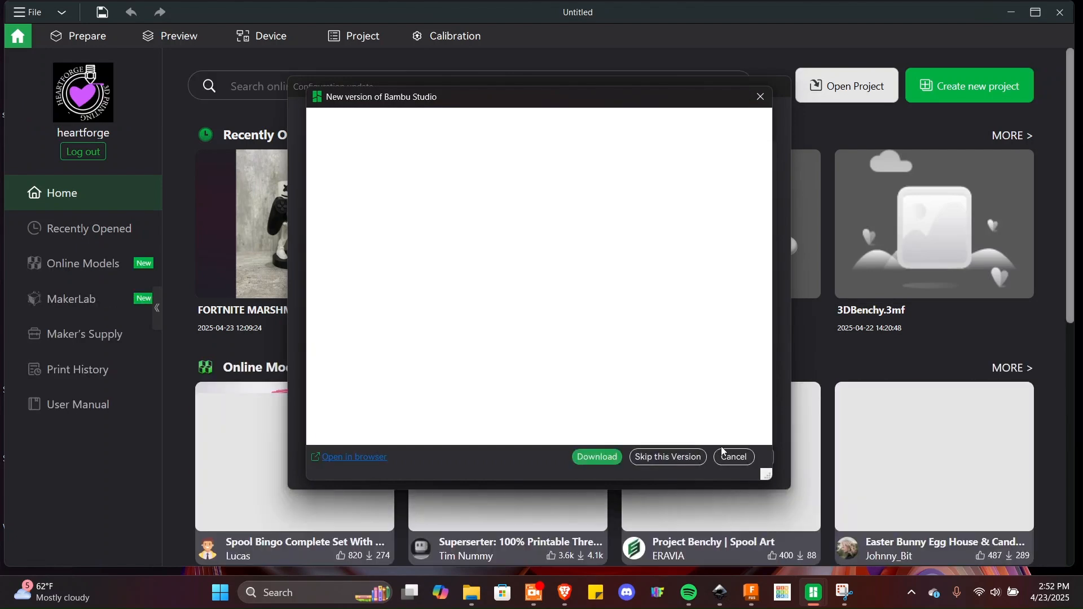
Dismiss the new-version and configuration update notices and go to the Prepare workspace
{"action": "left_click", "coordinate": [733, 455]}
{"action": "left_click", "coordinate": [767, 457]}
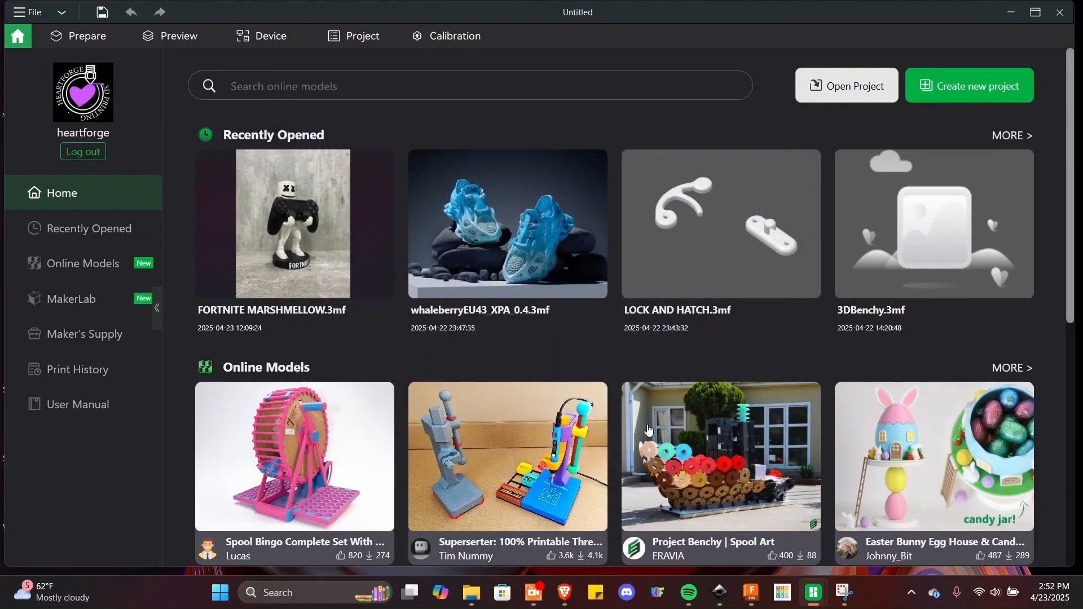
{"action": "left_click", "coordinate": [73, 41]}
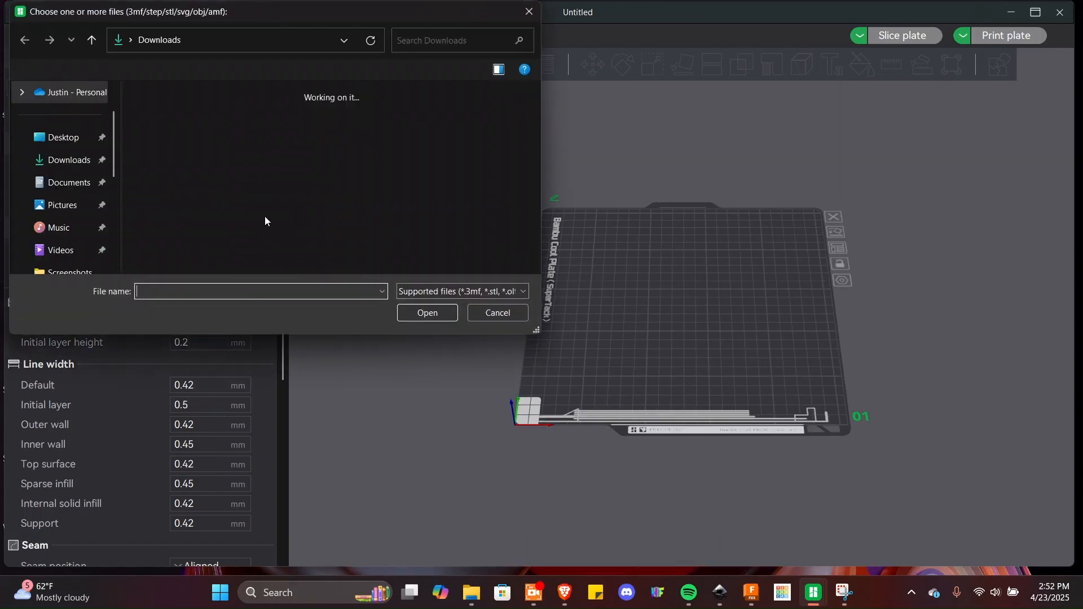
Import the BUTTERFLY file from the HEARTFORGE folder in Documents, loading it as a single object with multiple parts
{"action": "left_click", "coordinate": [66, 184]}
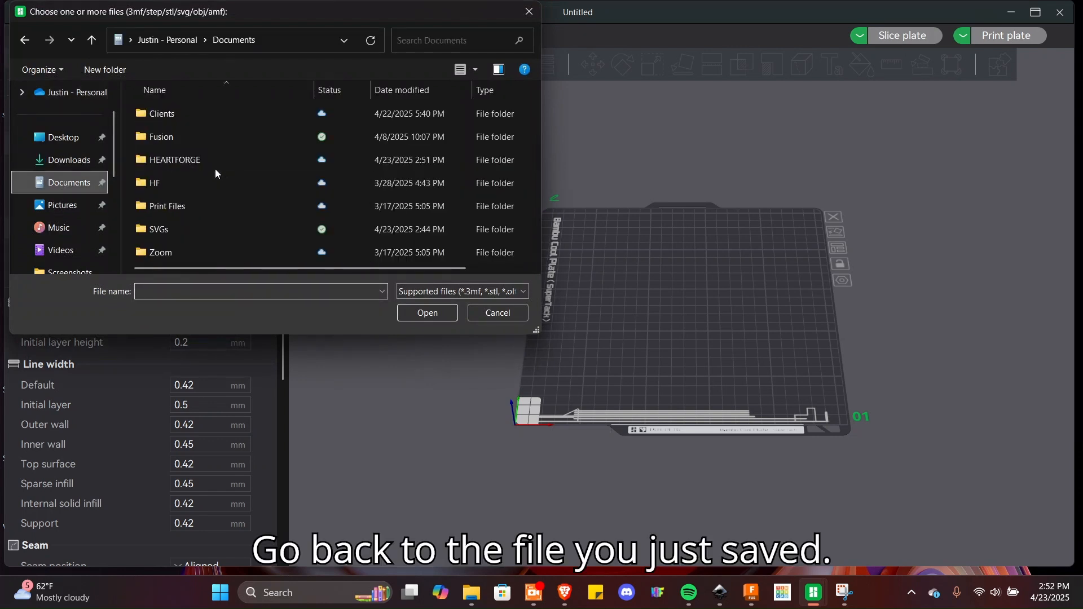
{"action": "double_click", "coordinate": [171, 160]}
{"action": "scroll", "coordinate": [360, 219], "scroll_direction": "down", "scroll_amount": 1}
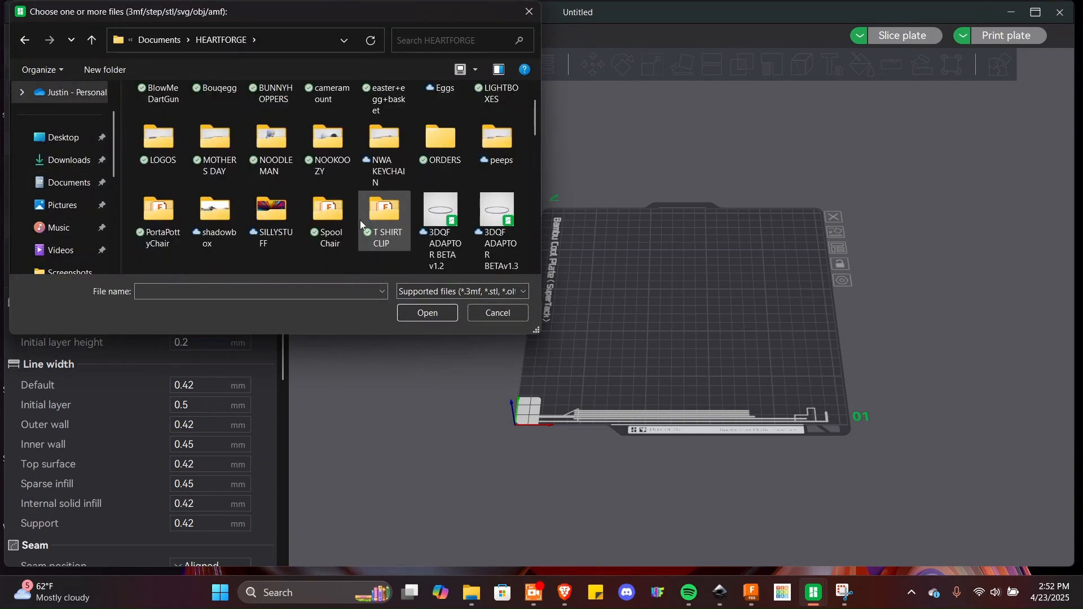
{"action": "scroll", "coordinate": [325, 220], "scroll_direction": "down", "scroll_amount": 2}
{"action": "left_click", "coordinate": [484, 159]}
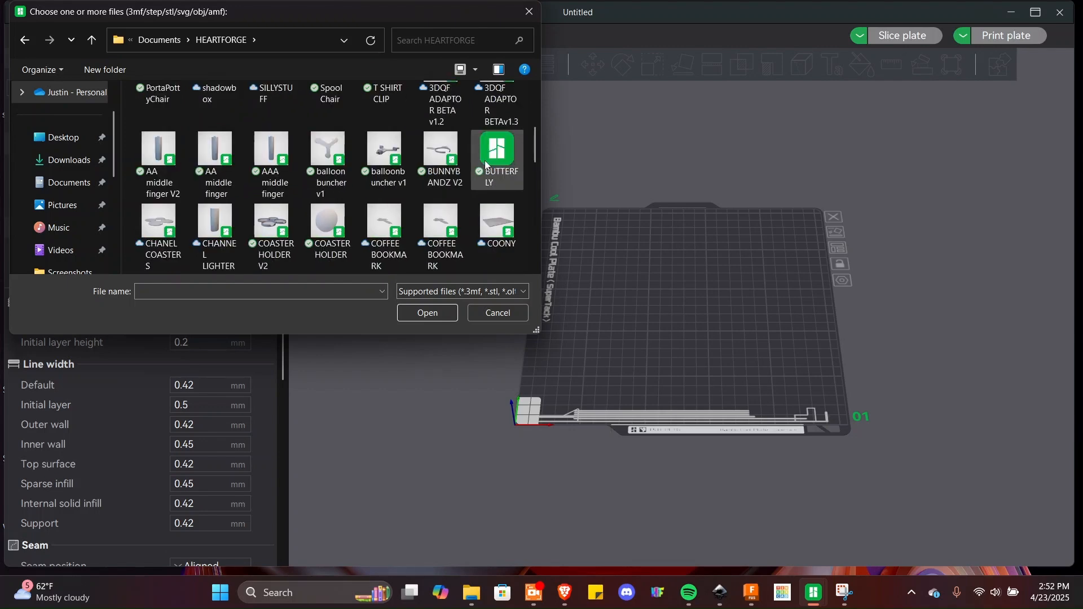
{"action": "left_click", "coordinate": [441, 315]}
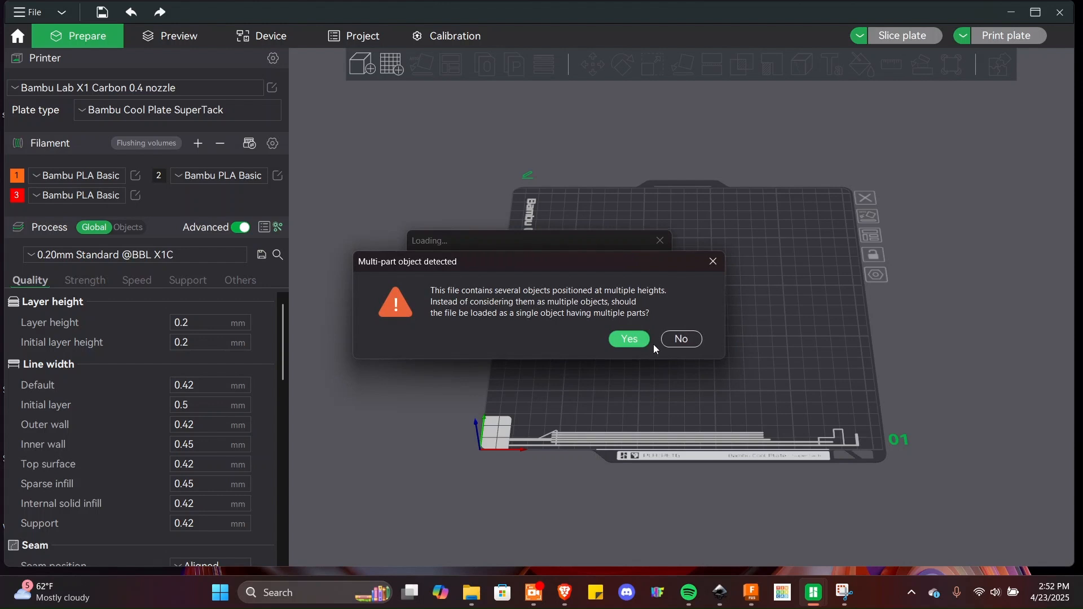
{"action": "left_click", "coordinate": [630, 339]}
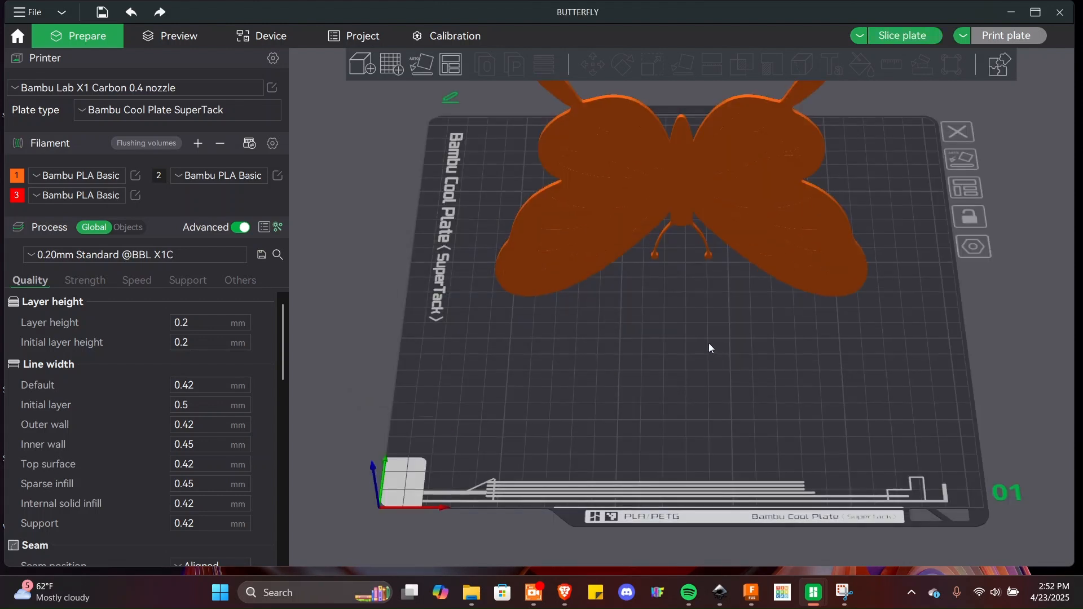
Arrange the butterfly so it lies fully on the build plate, and select it
{"action": "right_click", "coordinate": [713, 371]}
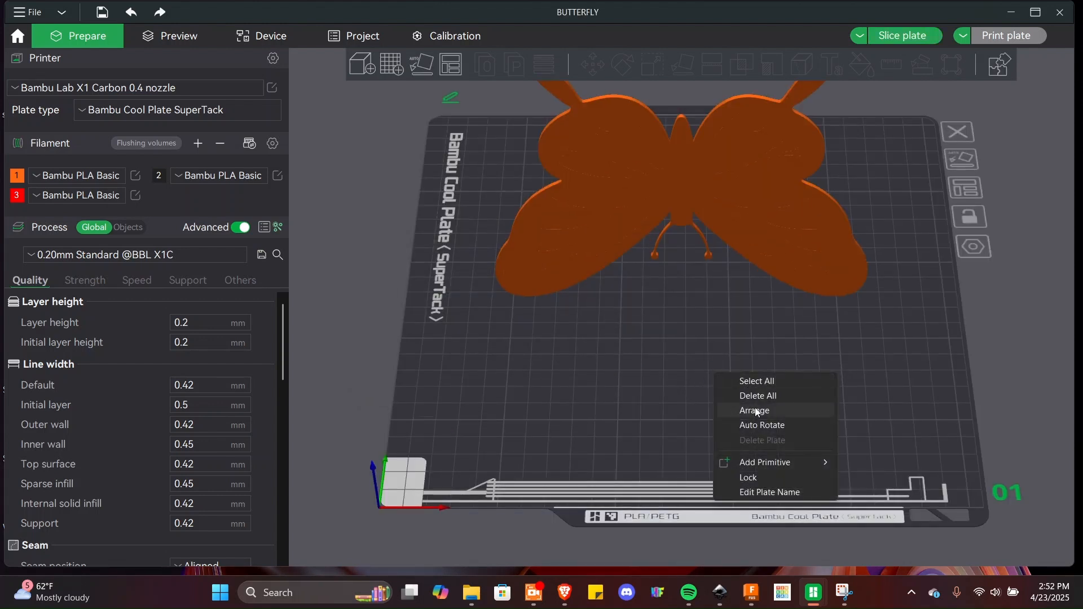
{"action": "left_click", "coordinate": [759, 425]}
{"action": "mouse_move", "coordinate": [760, 428]}
{"action": "left_mouse_down"}
{"action": "mouse_move", "coordinate": [639, 415]}
{"action": "mouse_move", "coordinate": [686, 452]}
{"action": "mouse_move", "coordinate": [773, 435]}
{"action": "left_mouse_up"}
{"action": "left_click", "coordinate": [729, 370]}
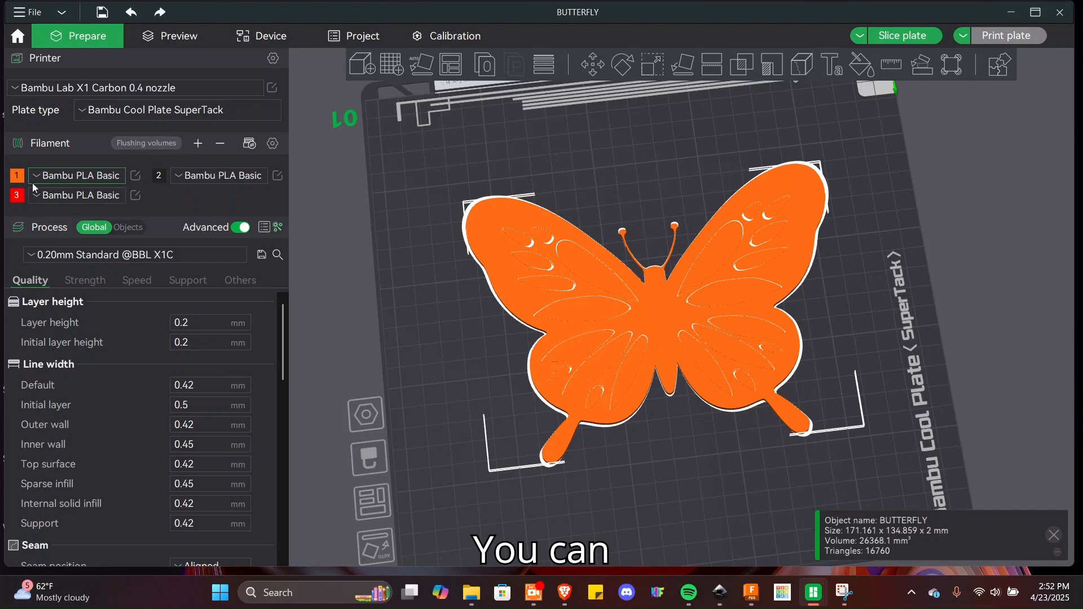
Set the colour of filament 1 to black and of filament 2 to purple
{"action": "left_click", "coordinate": [15, 176]}
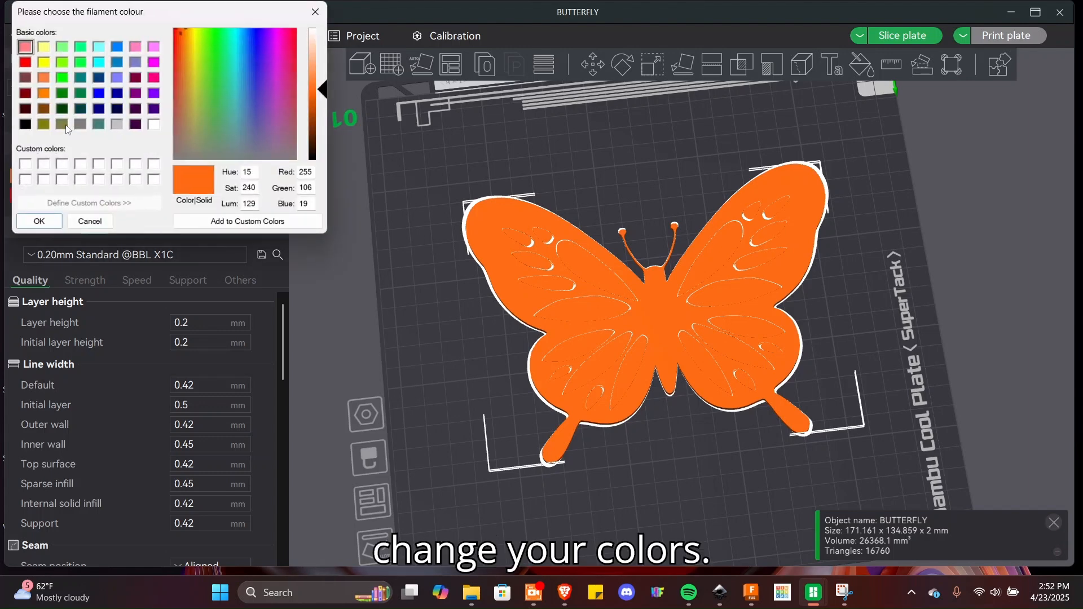
{"action": "left_click", "coordinate": [25, 124]}
{"action": "left_click", "coordinate": [39, 221]}
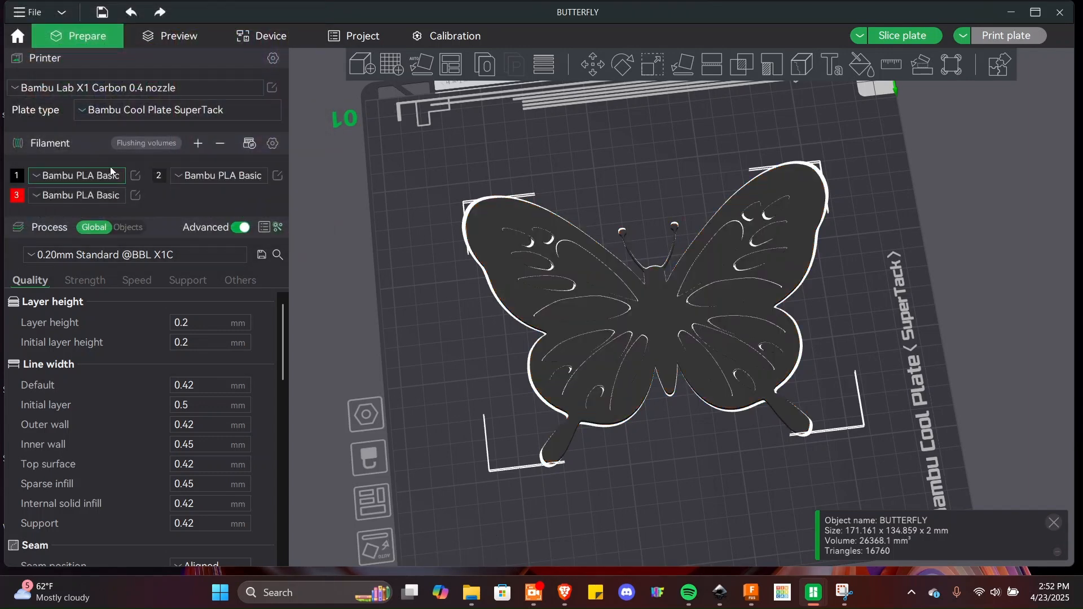
{"action": "left_click", "coordinate": [158, 177]}
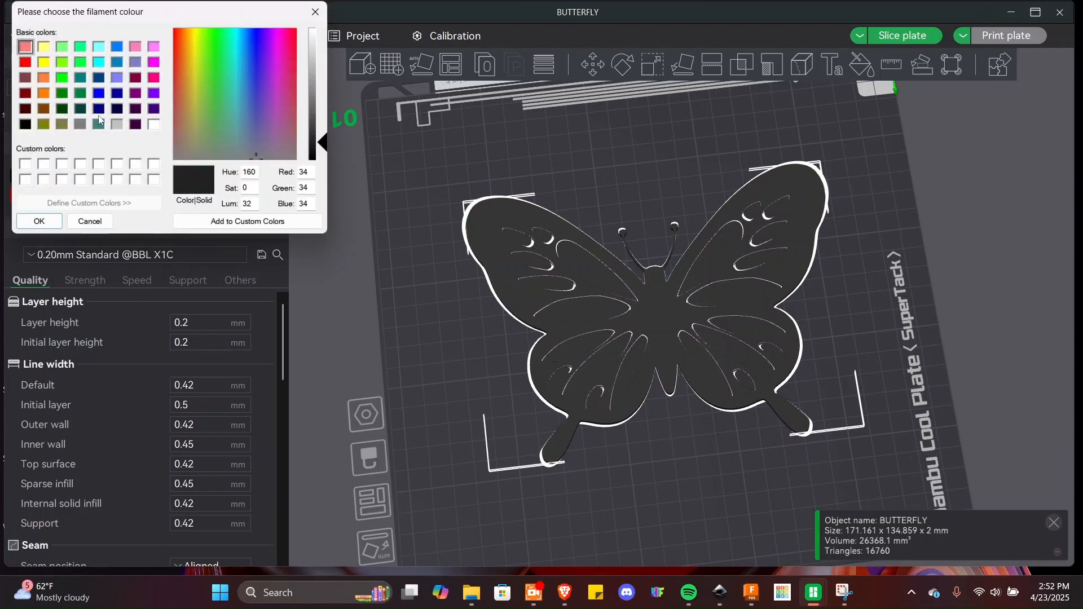
{"action": "left_click", "coordinate": [135, 93]}
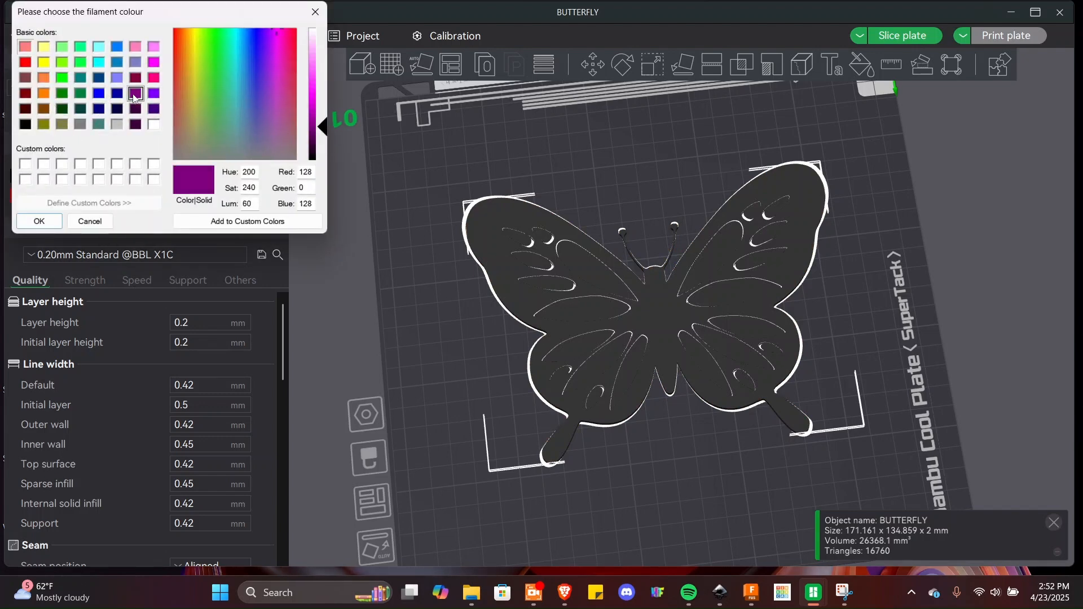
{"action": "left_click", "coordinate": [40, 222]}
Start Color Painting and use the Fill tool with red filament 3 on the largest upper cell of each wing
{"action": "left_click", "coordinate": [869, 59]}
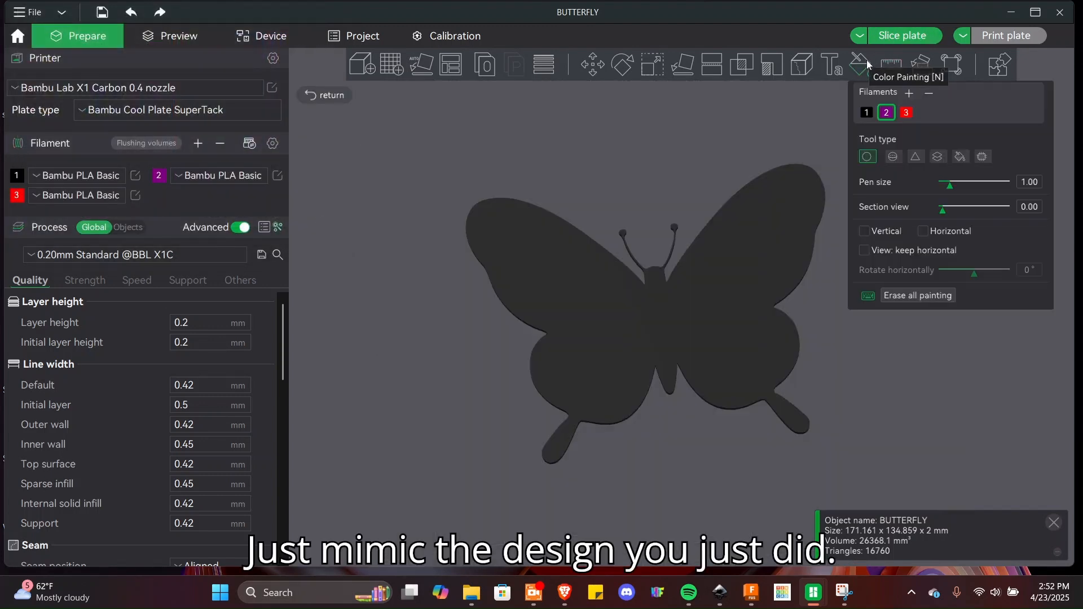
{"action": "left_click", "coordinate": [905, 113]}
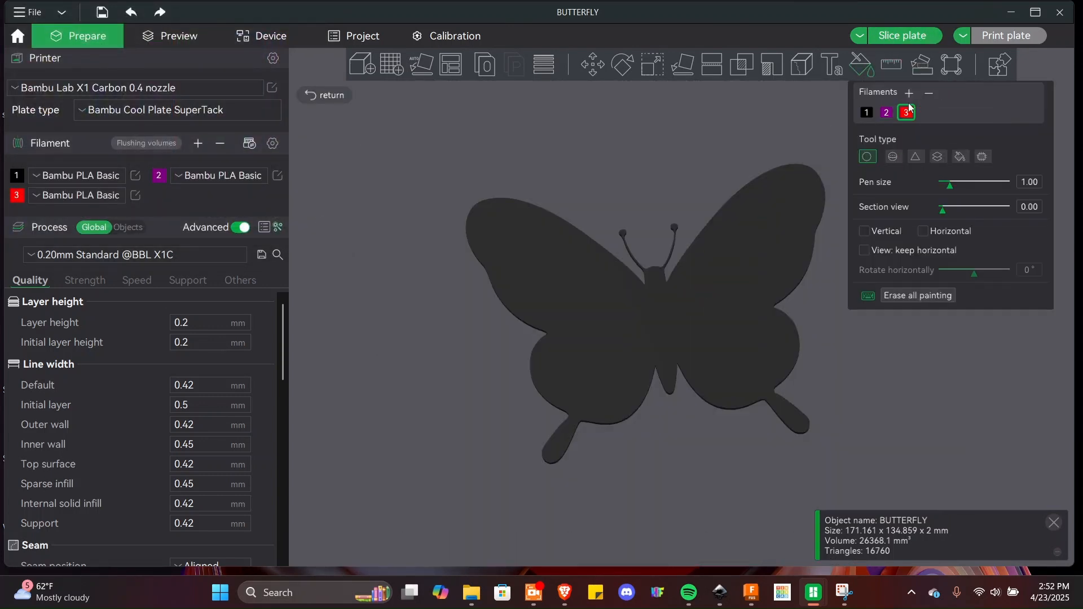
{"action": "left_click", "coordinate": [961, 157]}
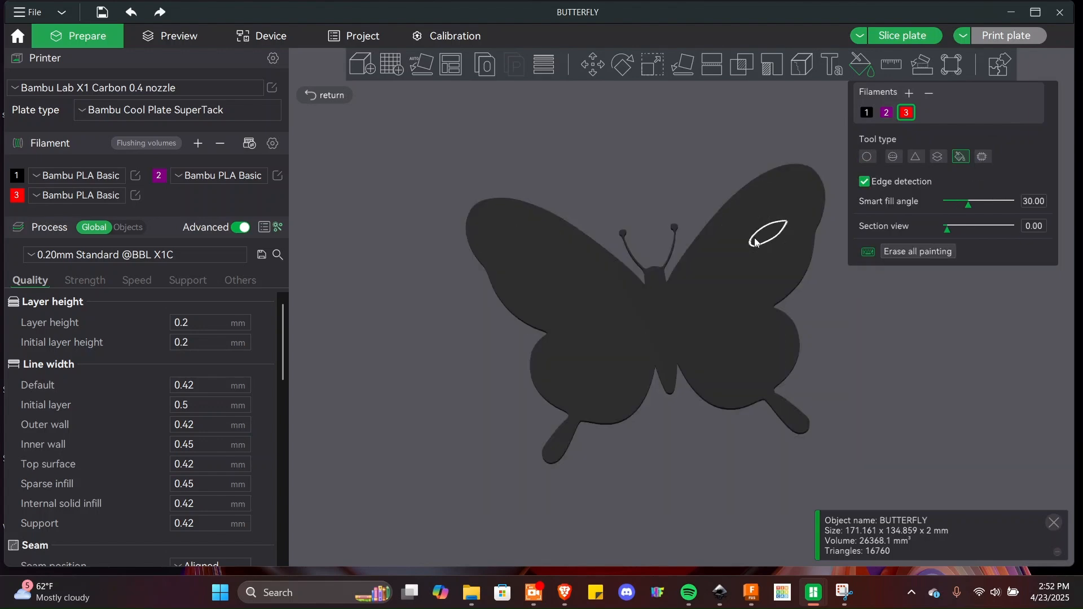
{"action": "scroll", "coordinate": [741, 289], "scroll_direction": "down", "scroll_amount": 2}
{"action": "scroll", "coordinate": [739, 287], "scroll_direction": "up", "scroll_amount": 5}
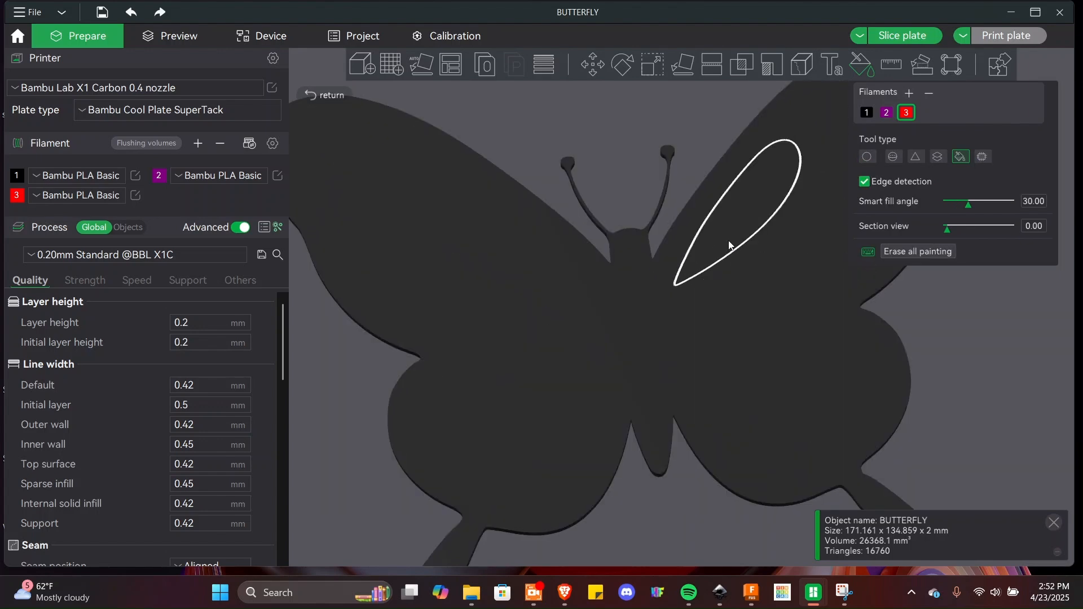
{"action": "left_click", "coordinate": [728, 240]}
{"action": "left_click", "coordinate": [545, 264]}
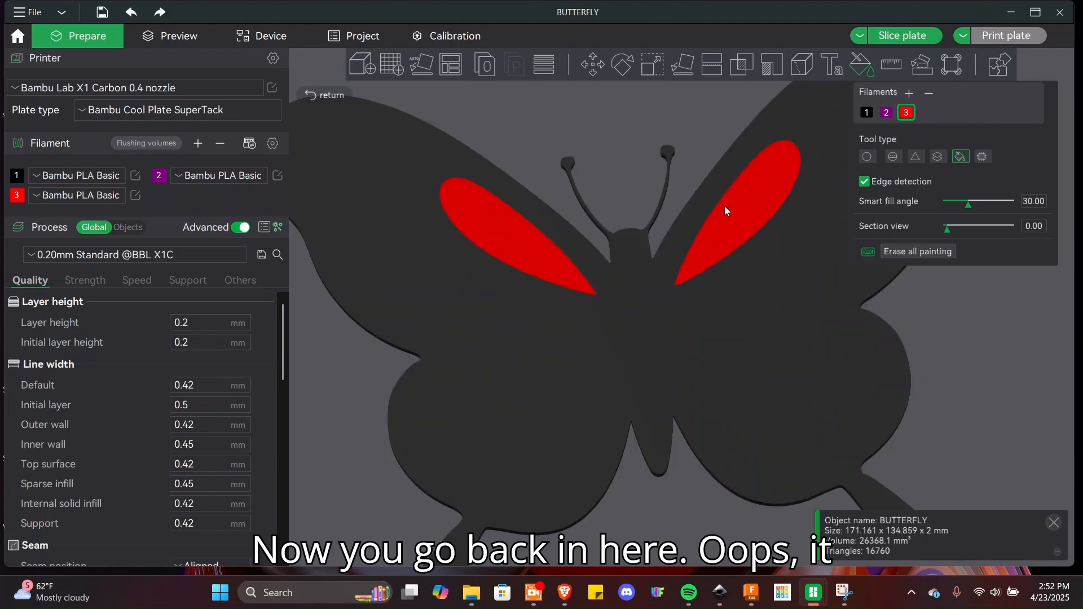
Repaint the largest upper cell of each wing with purple filament 2
{"action": "left_click", "coordinate": [886, 112]}
{"action": "left_click", "coordinate": [760, 175]}
{"action": "left_click", "coordinate": [540, 244]}
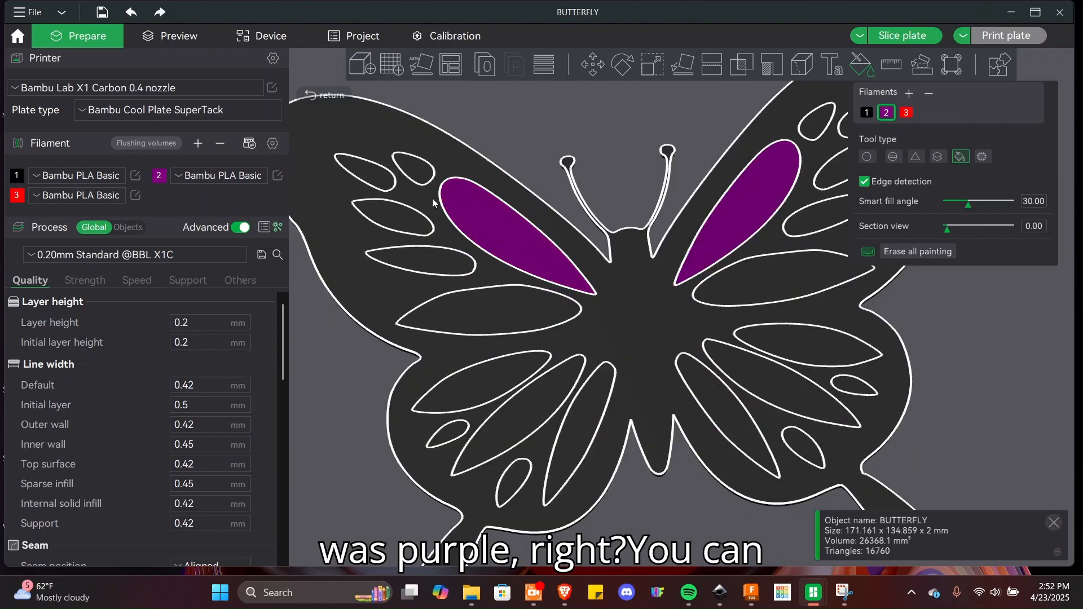
Fill the remaining inner cells of the butterfly's left wing with purple filament 2
{"action": "left_click", "coordinate": [414, 167]}
{"action": "left_click", "coordinate": [396, 214]}
{"action": "left_click", "coordinate": [416, 259]}
{"action": "left_click", "coordinate": [490, 311]}
{"action": "left_click", "coordinate": [474, 395]}
{"action": "left_click", "coordinate": [491, 434]}
{"action": "left_click", "coordinate": [449, 436]}
{"action": "left_click", "coordinate": [509, 474]}
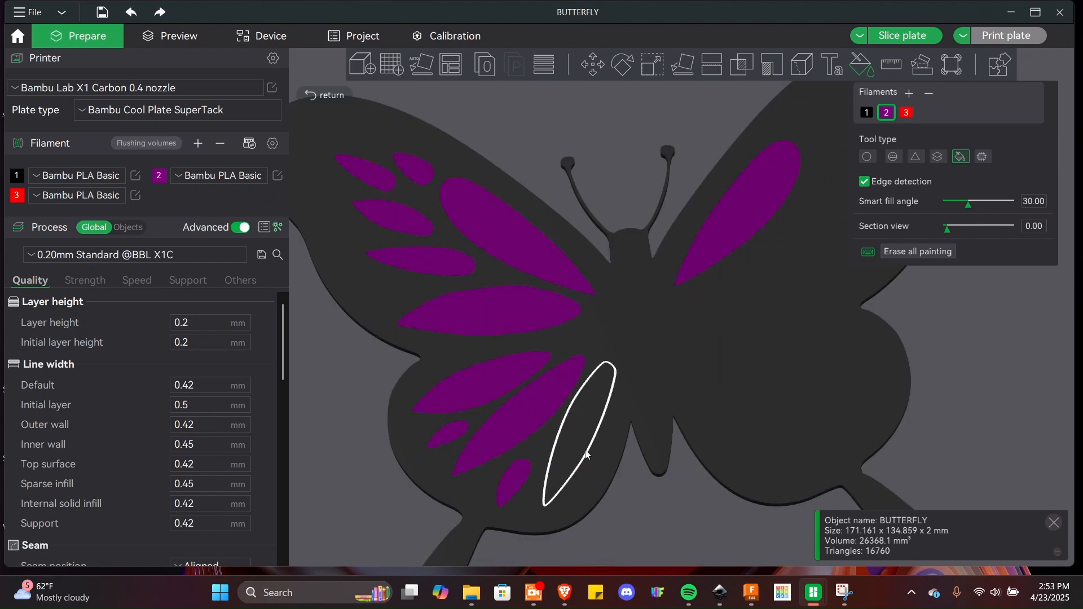
{"action": "left_click", "coordinate": [584, 434]}
Fill the remaining inner cells of the butterfly's right wing with purple filament 2 and leave Color Painting
{"action": "left_click", "coordinate": [715, 399]}
{"action": "left_click", "coordinate": [792, 395]}
{"action": "left_click", "coordinate": [802, 448]}
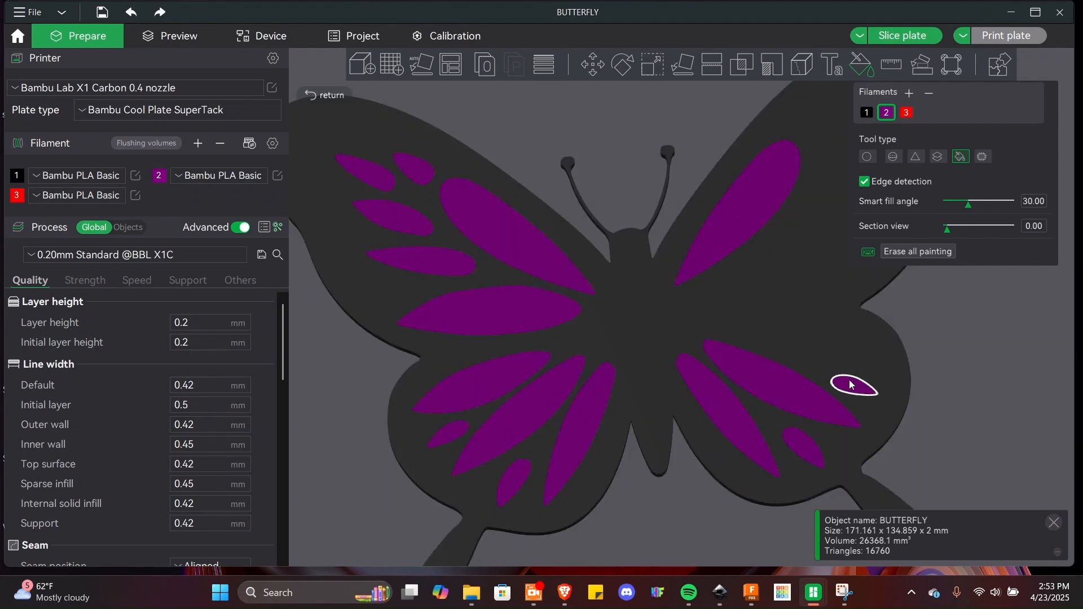
{"action": "left_click", "coordinate": [823, 352]}
{"action": "middle_click_drag", "start_coordinate": [800, 252], "coordinate": [628, 303]}
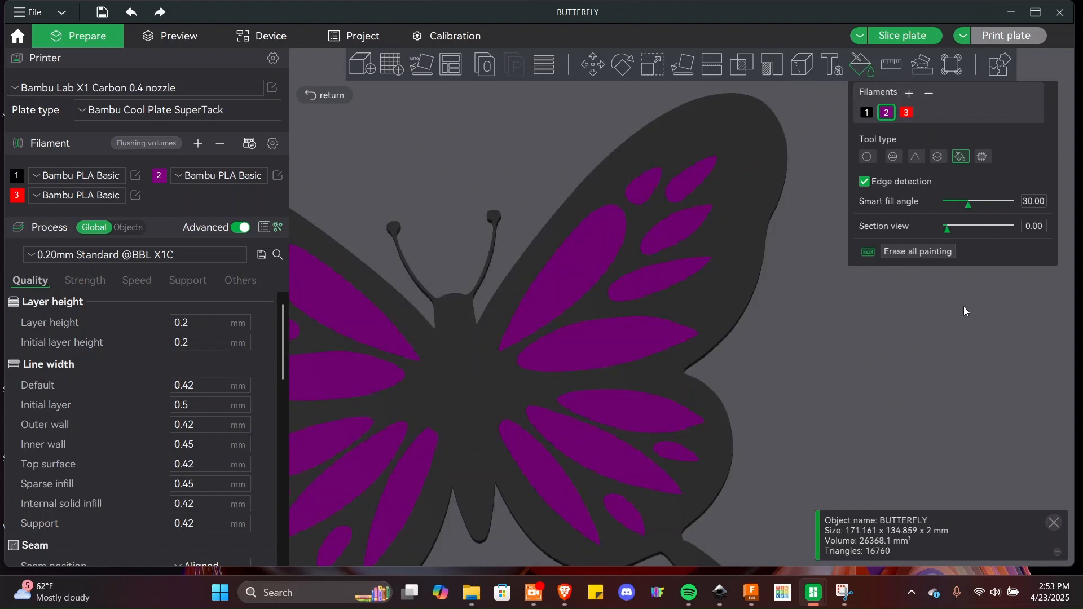
{"action": "left_click", "coordinate": [861, 65]}
Examine the painted butterfly on the build plate from several angles and distances
{"action": "left_click_drag", "start_coordinate": [845, 245], "coordinate": [816, 411]}
{"action": "left_click", "coordinate": [834, 428]}
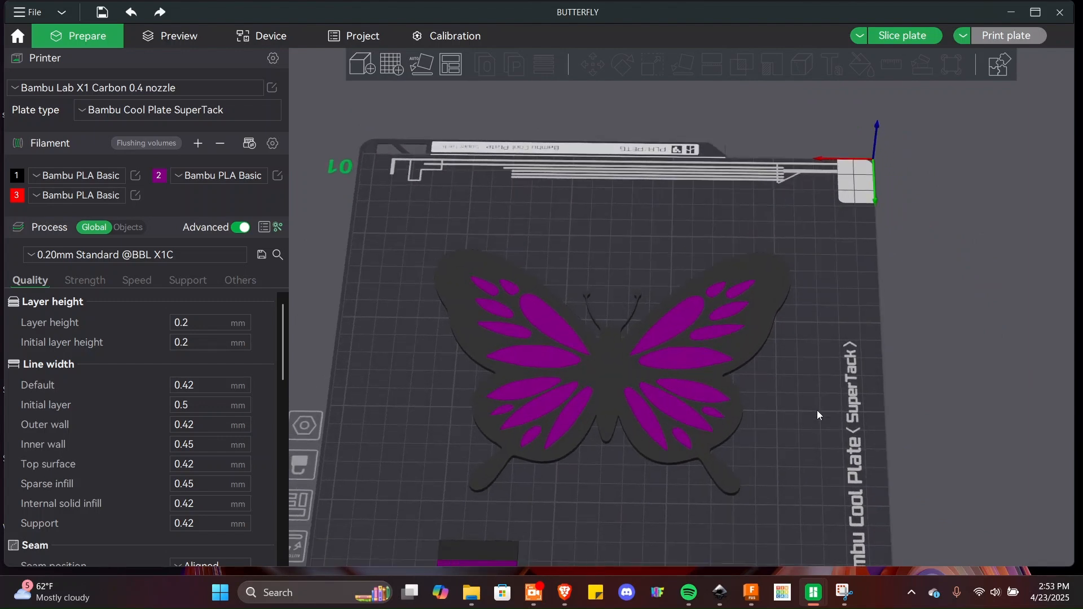
{"action": "scroll", "coordinate": [808, 476], "scroll_direction": "up", "scroll_amount": 2}
{"action": "left_click_drag", "start_coordinate": [808, 476], "coordinate": [747, 377]}
{"action": "scroll", "coordinate": [747, 377], "scroll_direction": "down", "scroll_amount": 2}
{"action": "right_click_drag", "start_coordinate": [507, 381], "coordinate": [562, 426]}
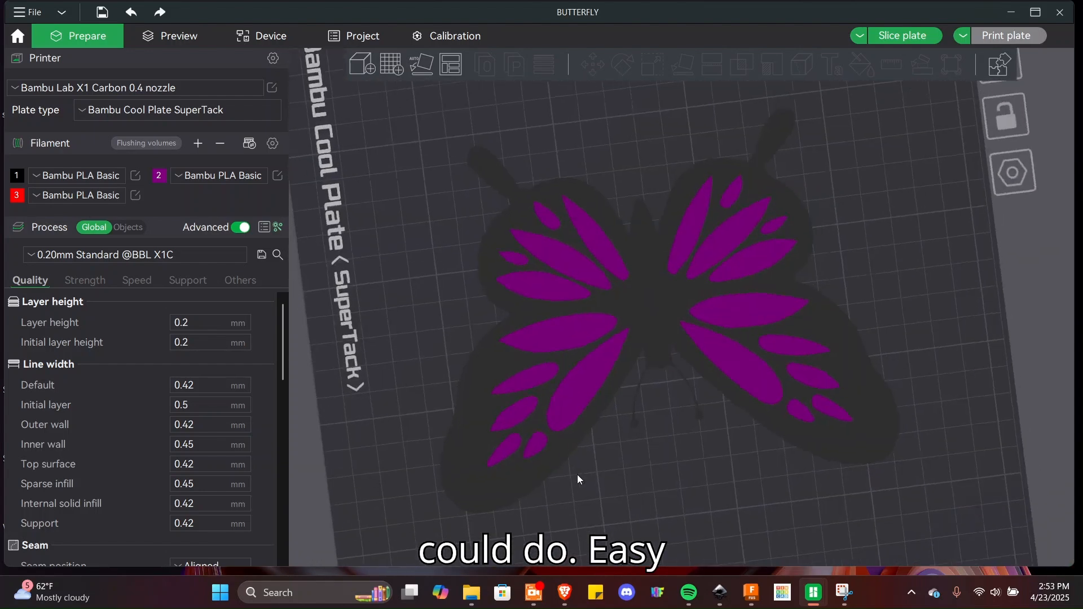